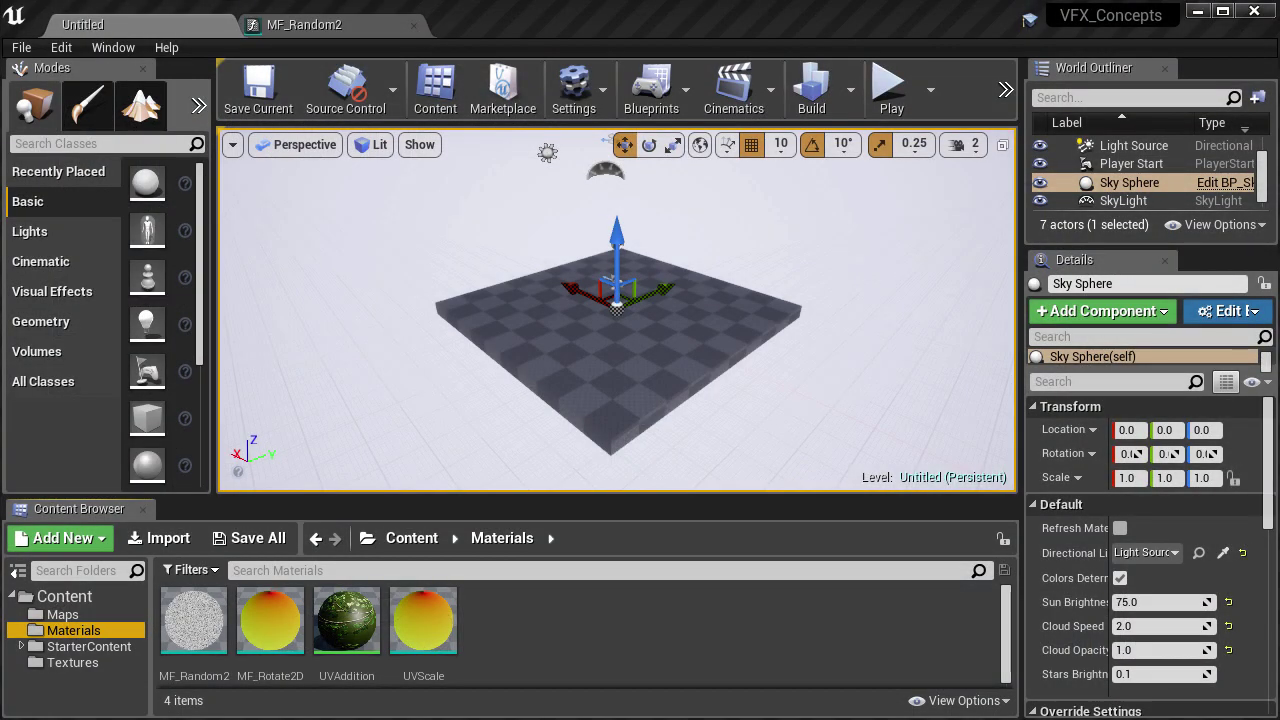
- Create a material named MAT_Tiling in the Materials folder and open it for editing
right_click(511, 615)
left_click(595, 289)
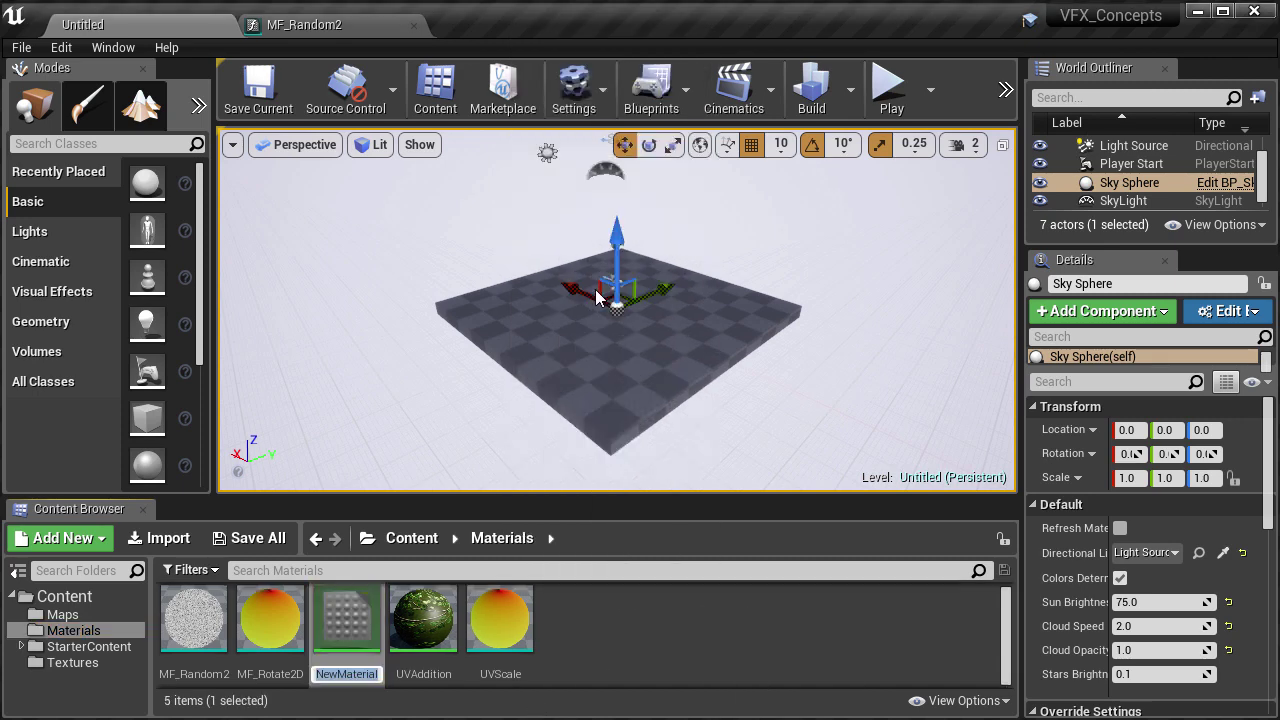
type("MAT_")
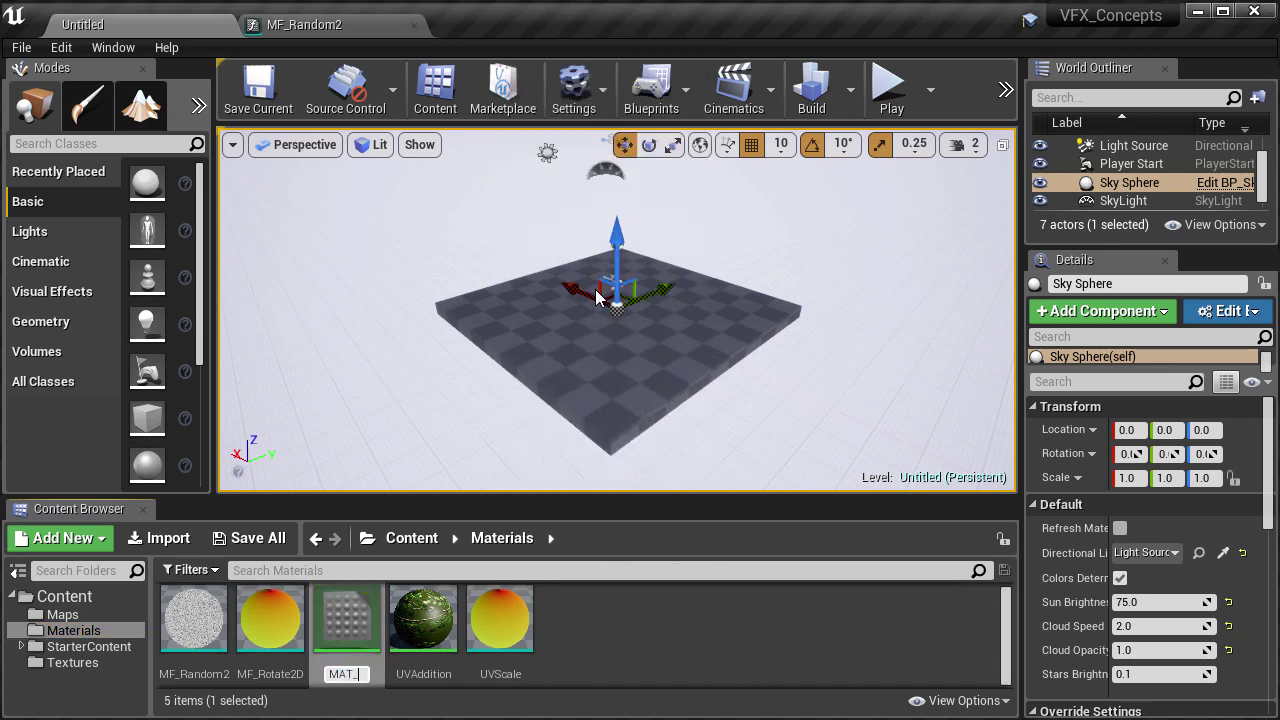
type("Tiling")
key("Return")
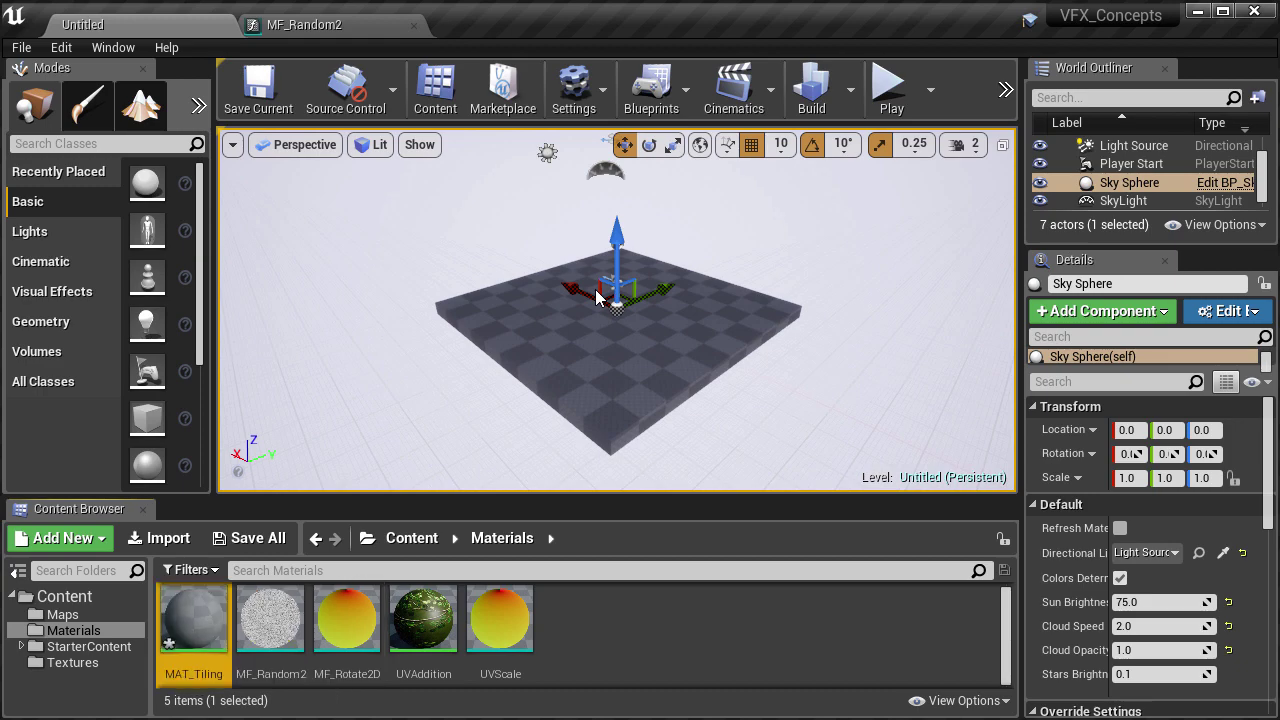
double_click(200, 612)
right_click_drag(628, 342, 929, 384)
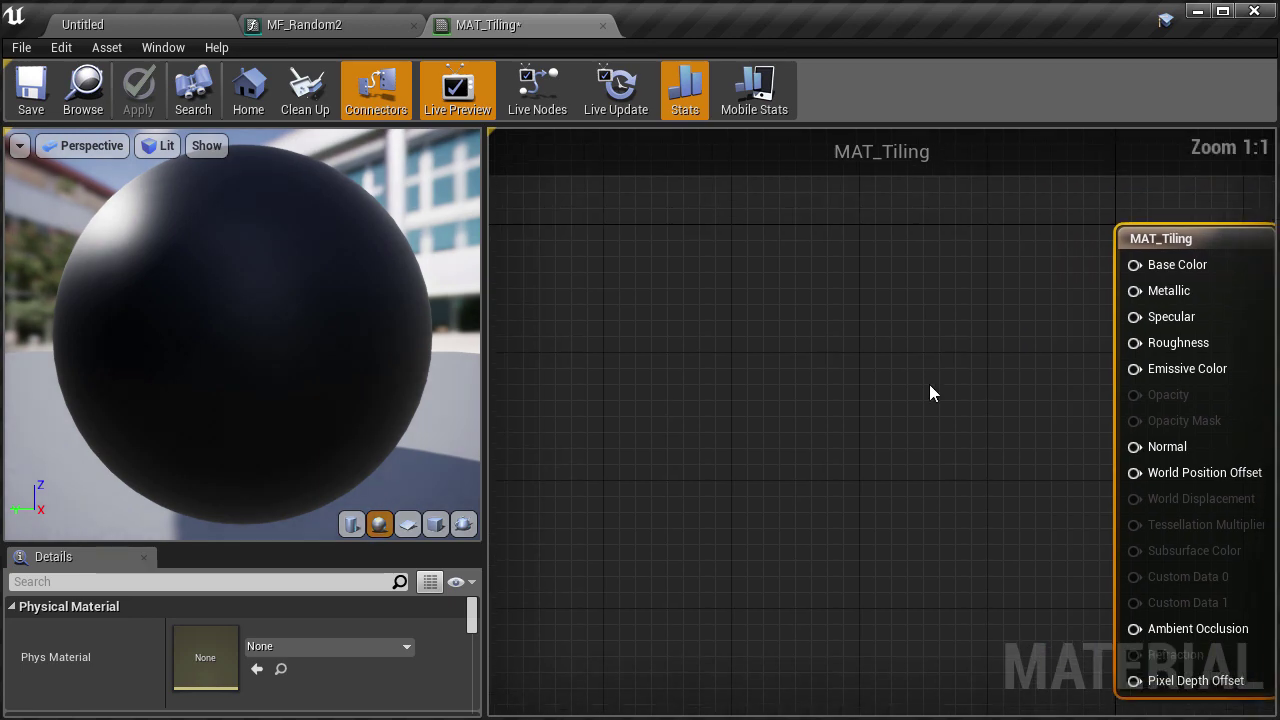
scroll(929, 384, "down", 1)
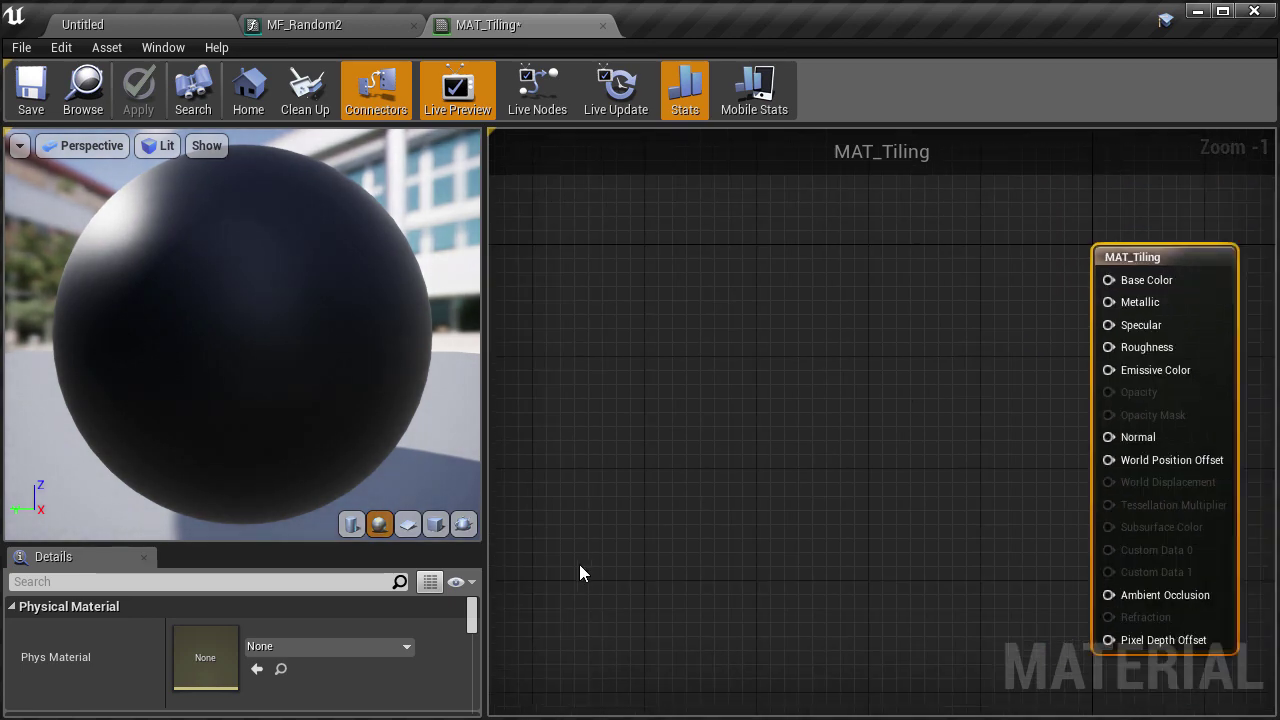
- Find the concrete textures in StarterContent and add T_Concrete_Tiles_D, T_Concrete_Tiles_M and T_Concrete_Tiles_N to the MAT_Tiling graph
left_click(155, 31)
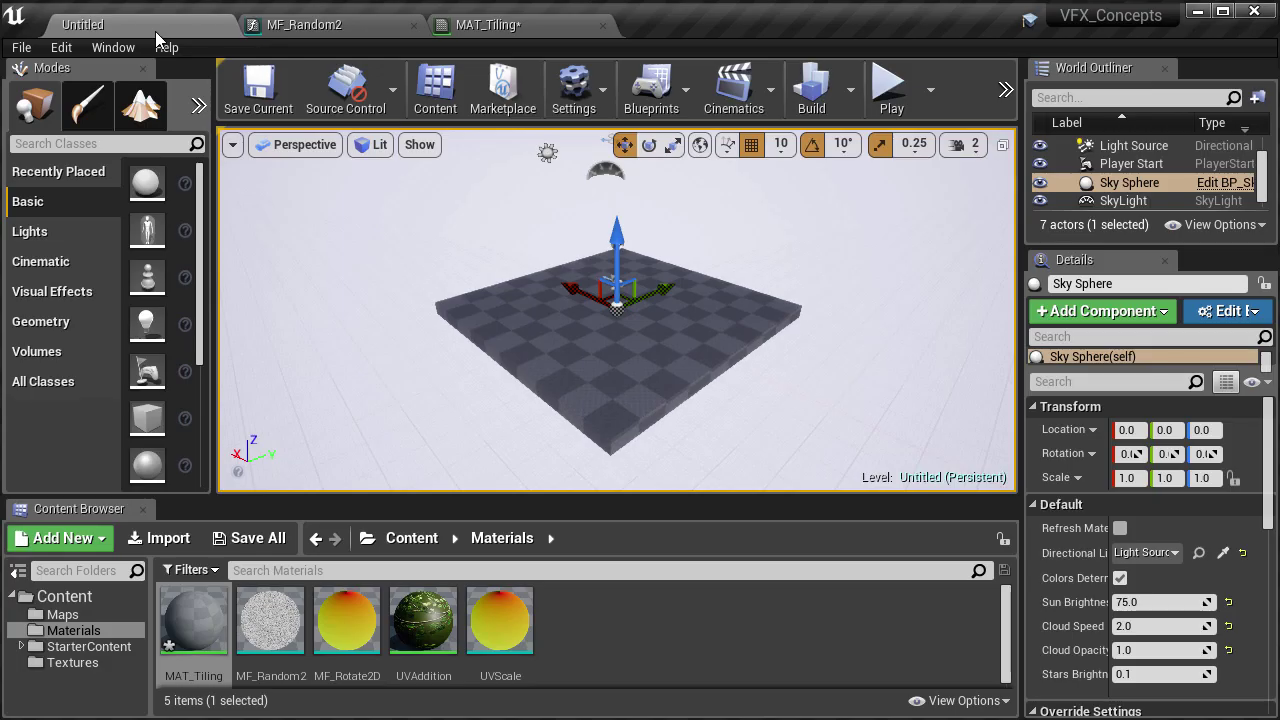
left_click(117, 645)
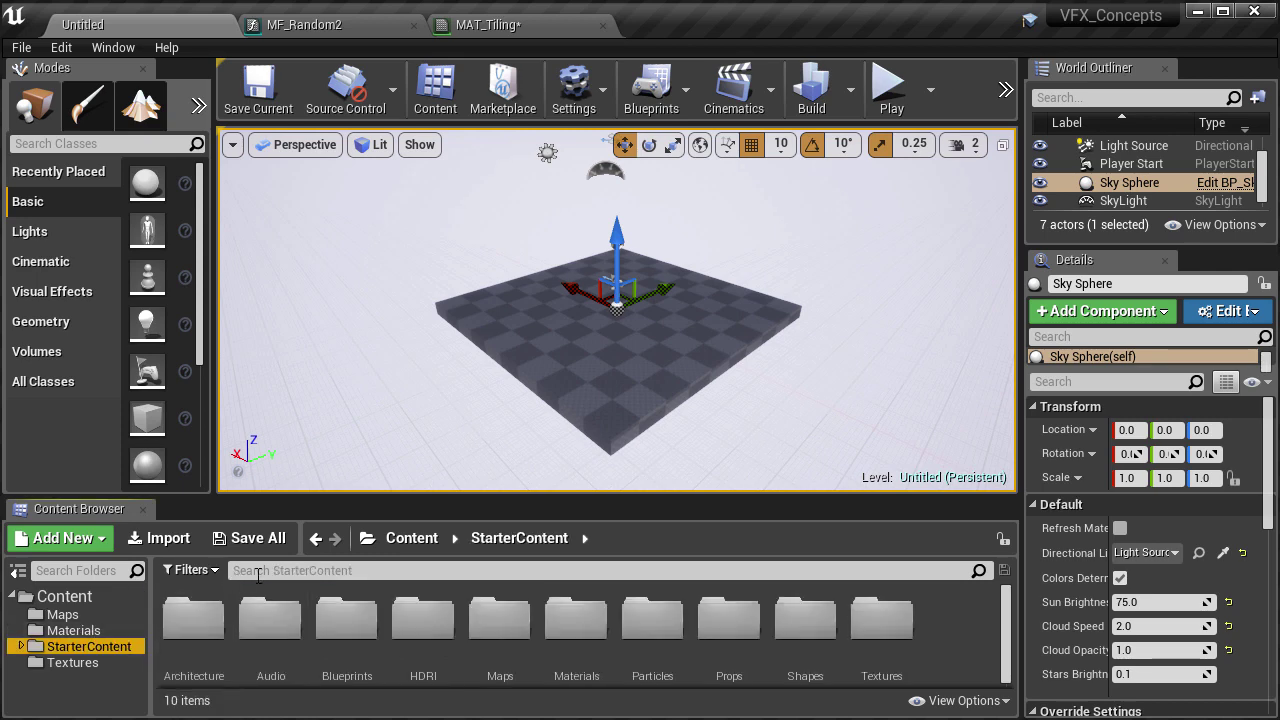
type("conc")
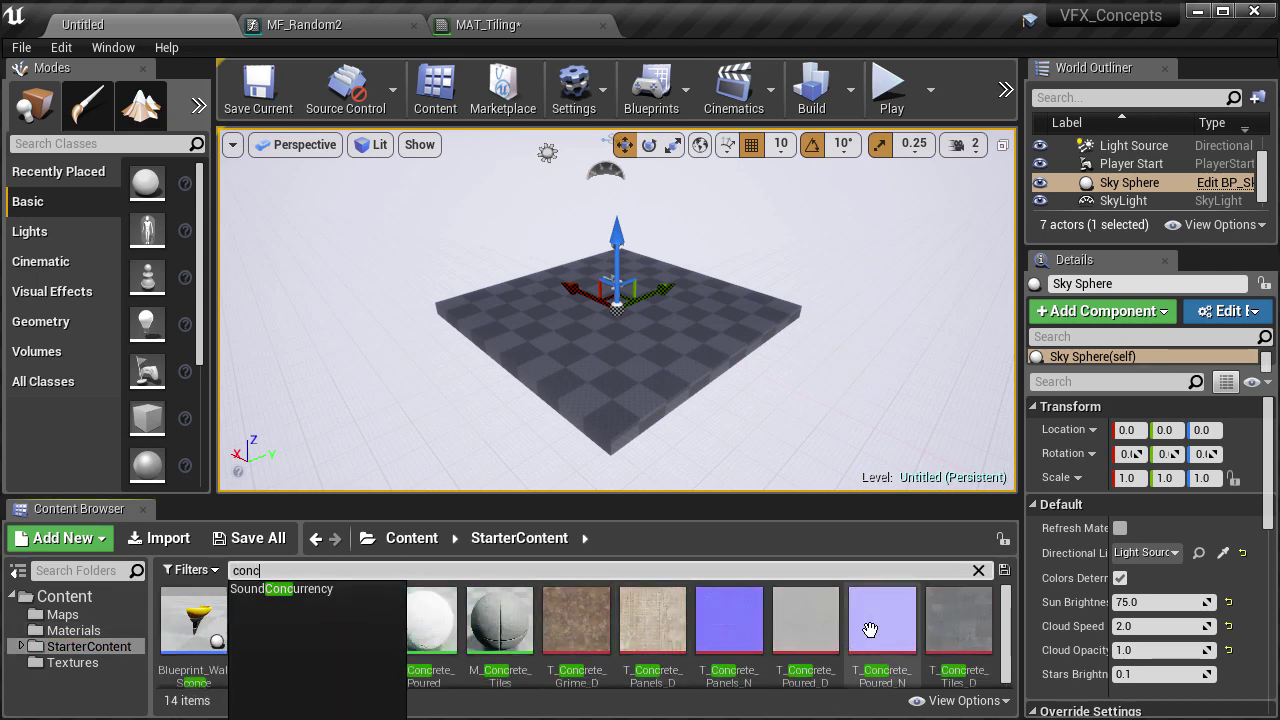
left_click(870, 630)
left_click(958, 620)
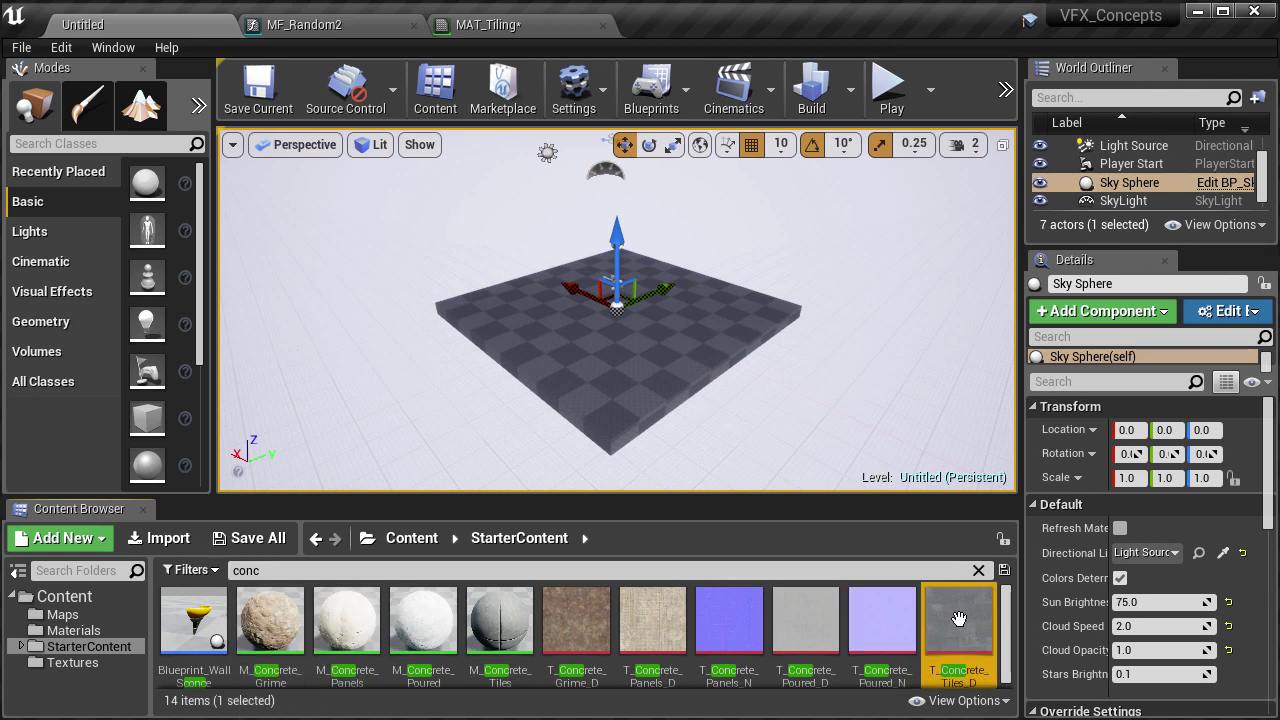
scroll(945, 621, "down", 2)
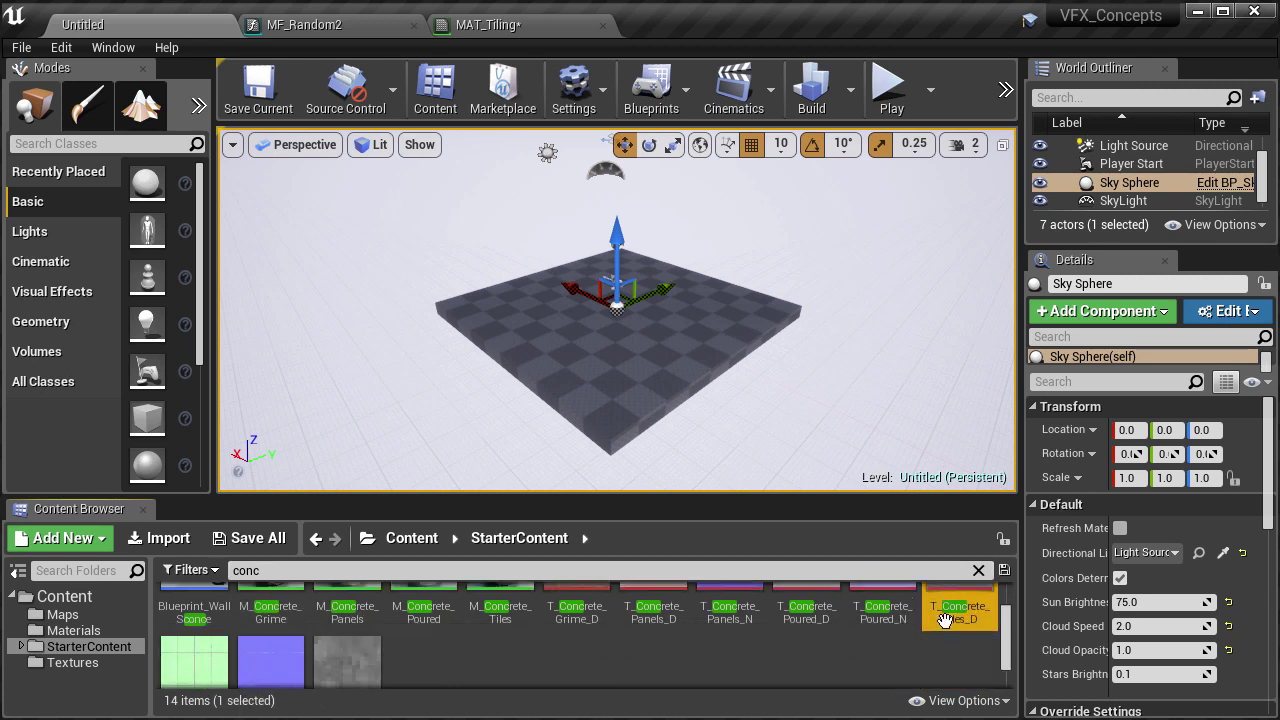
left_click(197, 636, "ctrl")
left_click(283, 635, "ctrl")
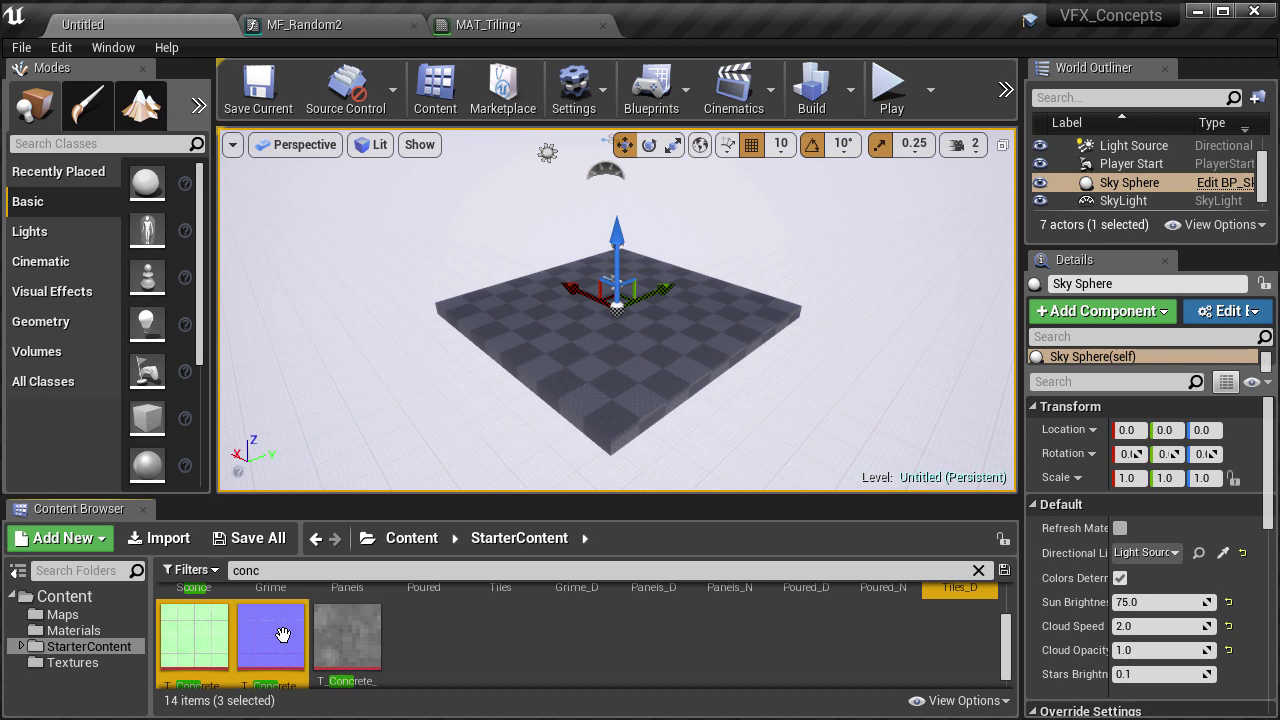
scroll(283, 635, "down", 1)
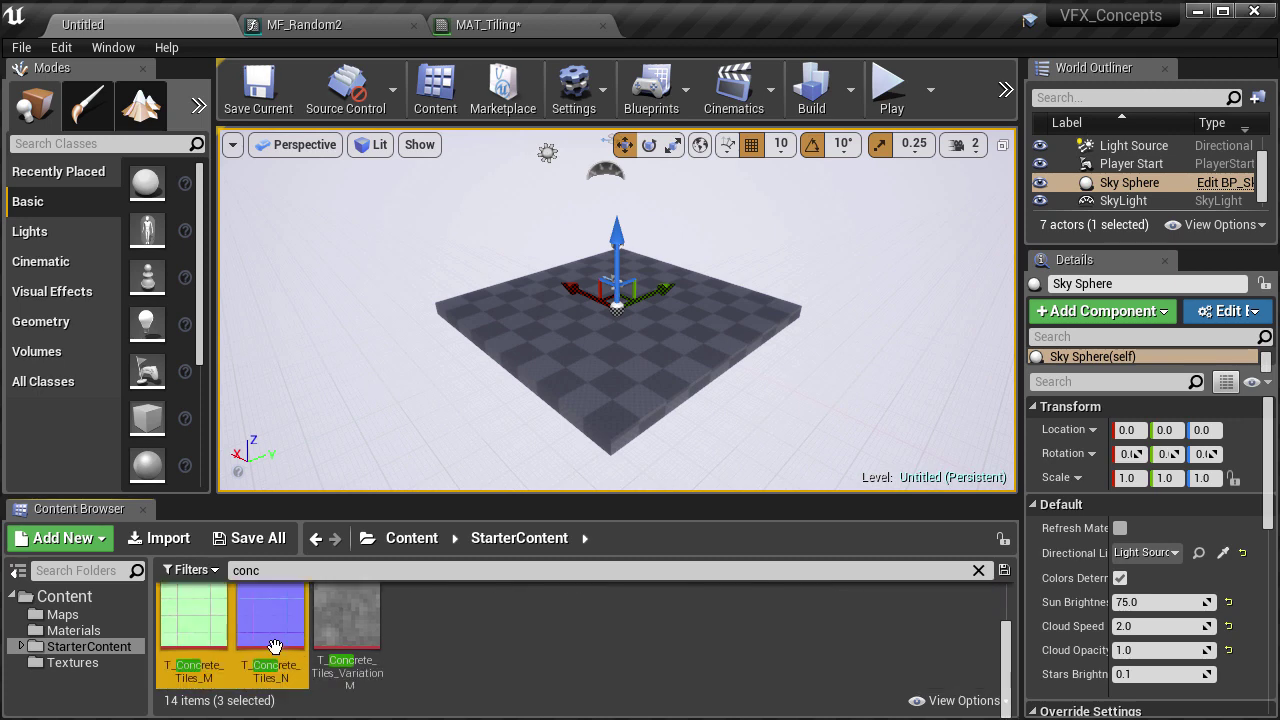
left_click_drag(270, 640, 726, 272)
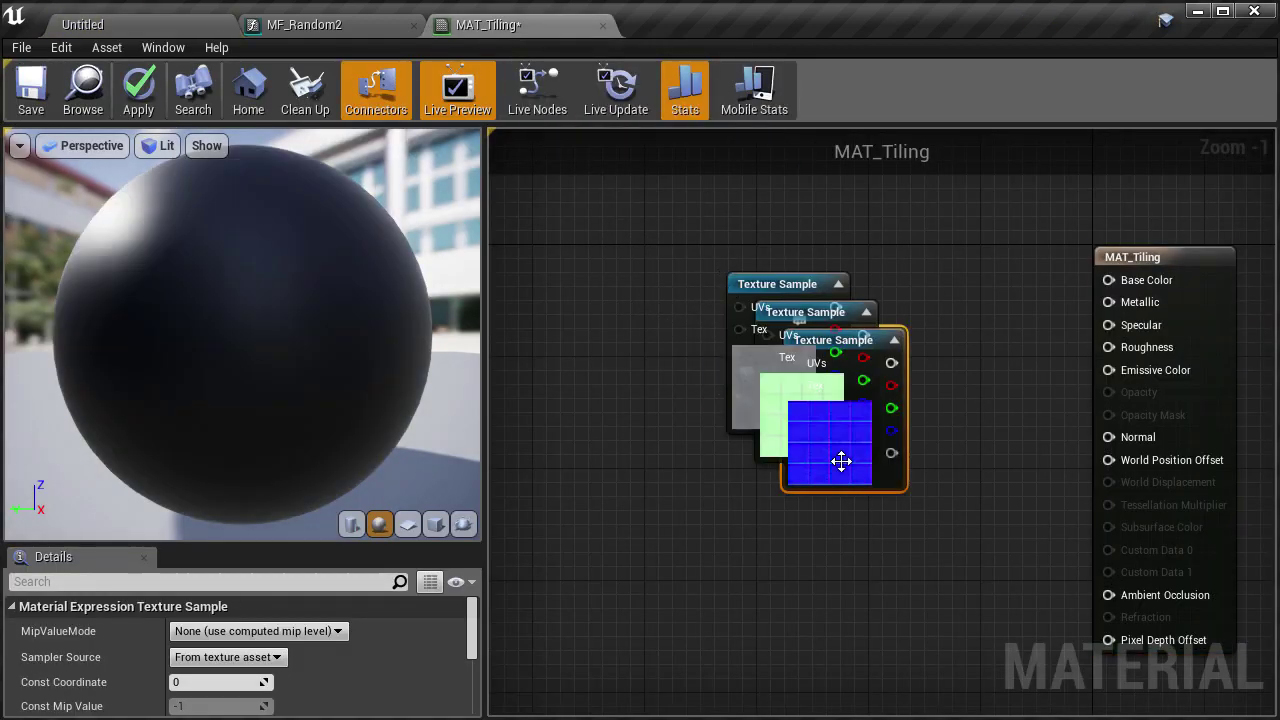
- Arrange the three Texture Sample nodes in a column, with the diffuse above the mask and the normal map below
left_click_drag(843, 465, 804, 690)
left_click_drag(797, 447, 787, 547)
left_click_drag(785, 377, 803, 337)
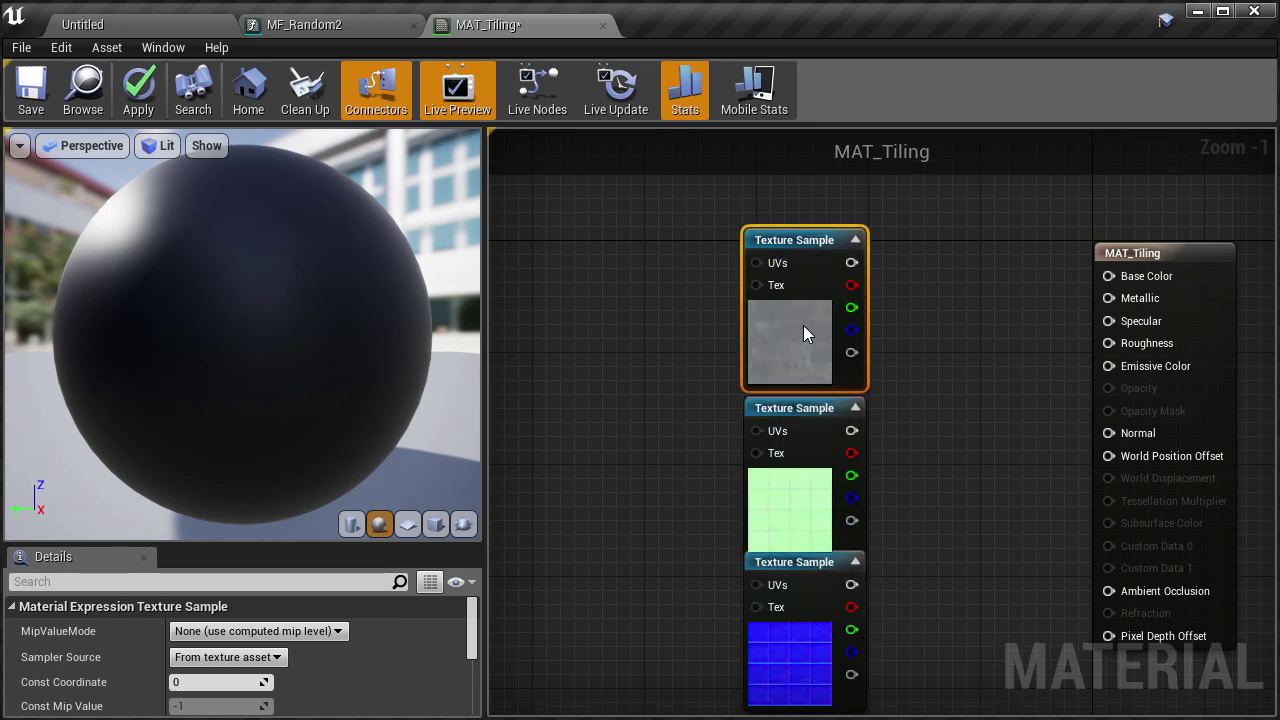
- Connect the diffuse texture to Base Color, the mask texture to Metallic and the normal texture to Normal
left_click_drag(849, 262, 1110, 276)
left_click_drag(851, 431, 1110, 298)
right_click_drag(992, 511, 990, 435)
left_click_drag(849, 508, 1100, 353)
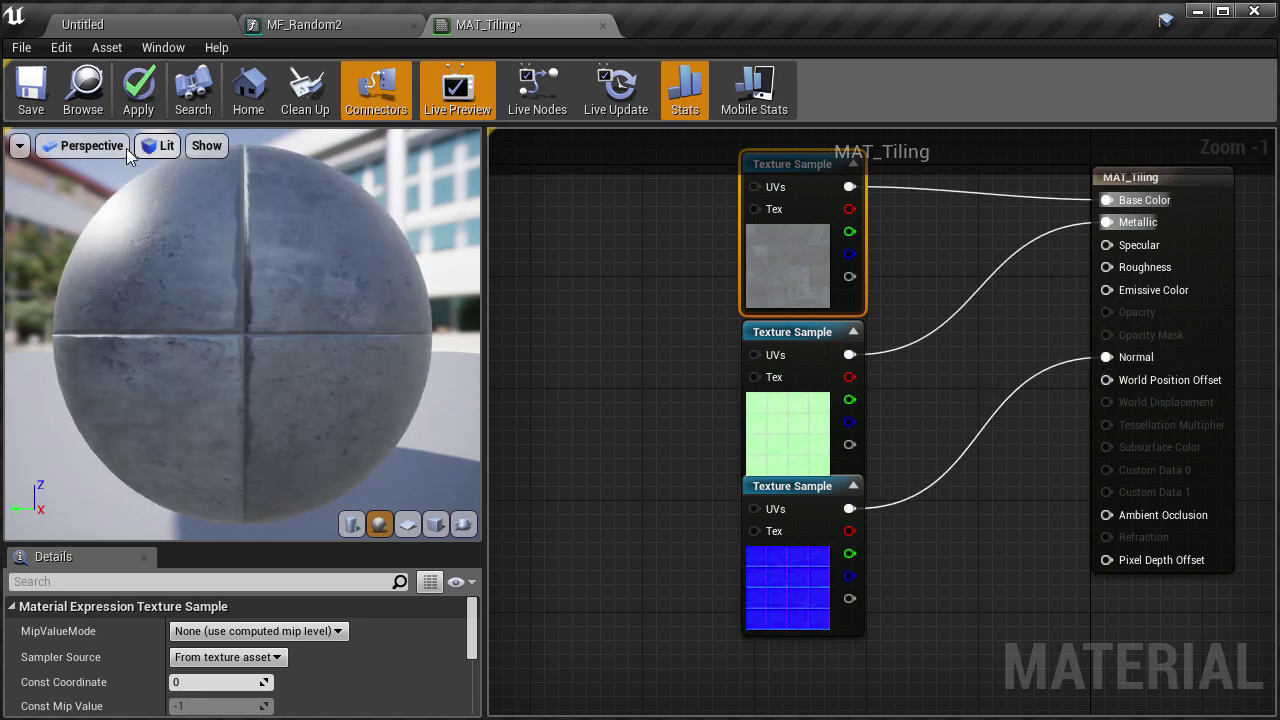
- Preview the material on a plane and fix the preview exposure at Log -1 = Brightness 1/2x
left_click(407, 524)
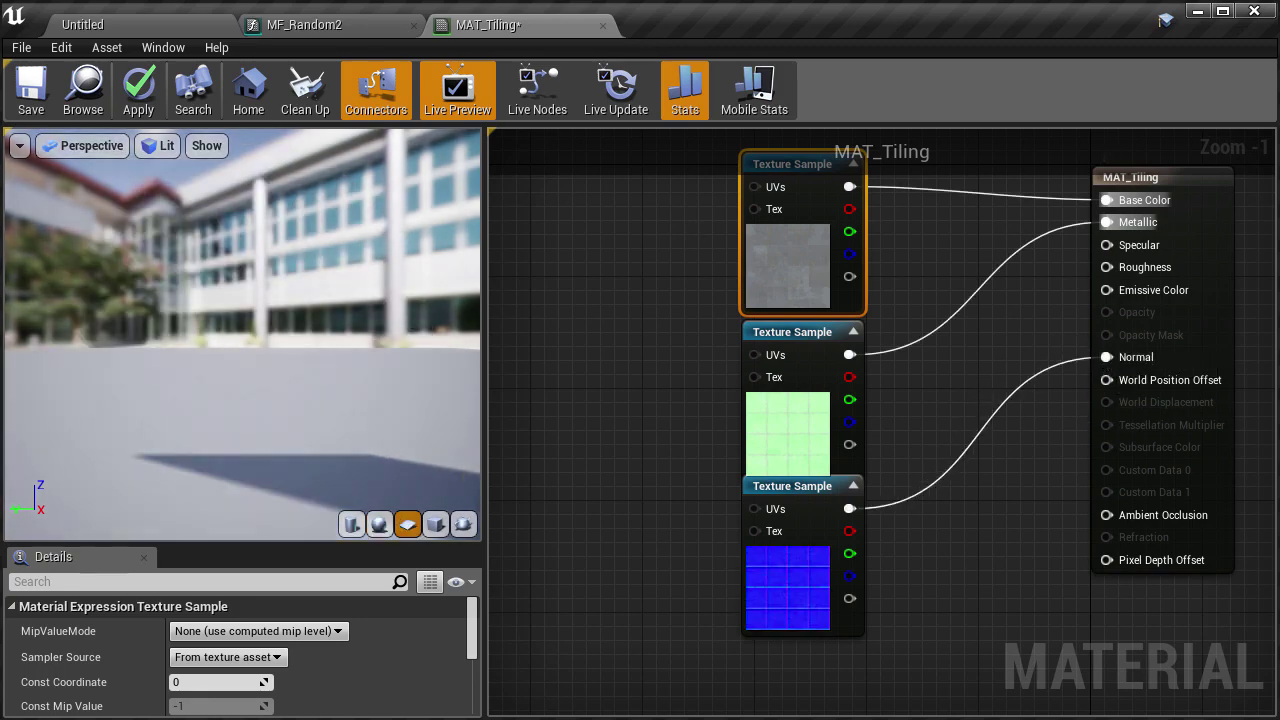
left_click_drag(197, 194, 270, 194)
left_click(167, 162)
mouse_move(240, 417)
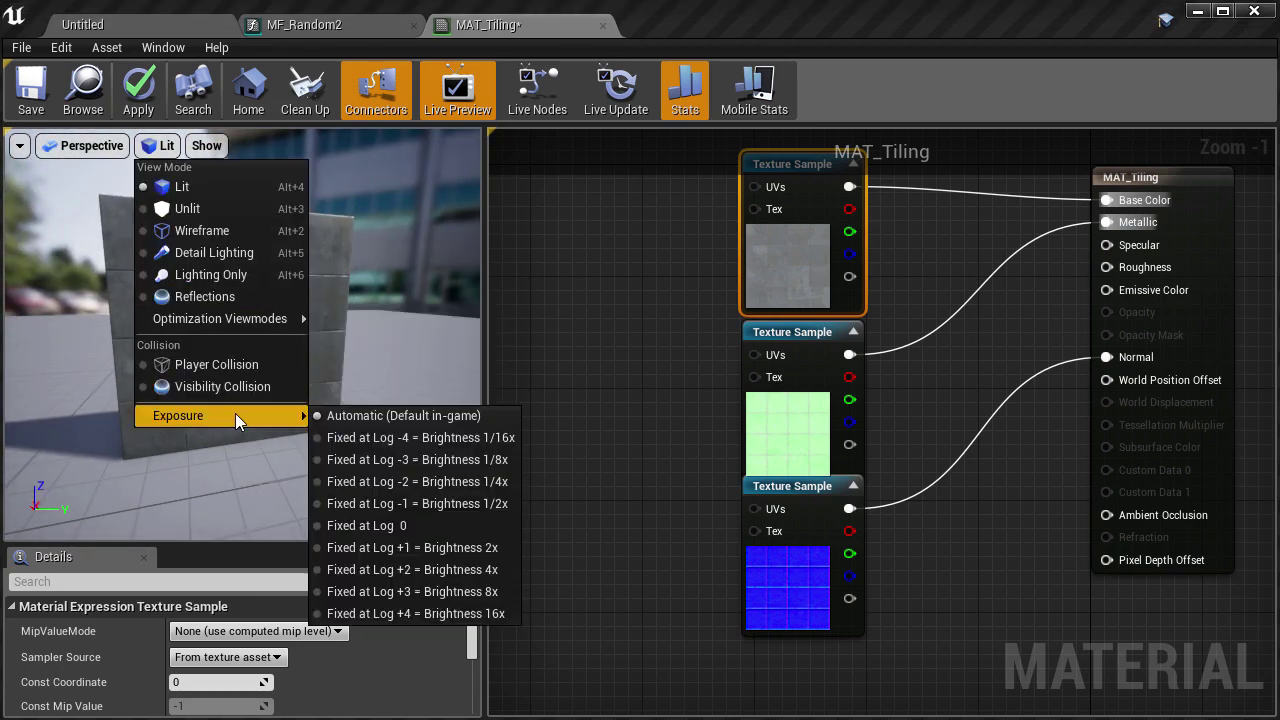
left_click(359, 502)
right_click_drag(374, 470, 374, 350)
mouse_move(374, 350)
left_mouse_down()
mouse_move(300, 260)
mouse_move(230, 346)
mouse_move(320, 346)
mouse_move(295, 320)
mouse_move(300, 300)
left_mouse_up()
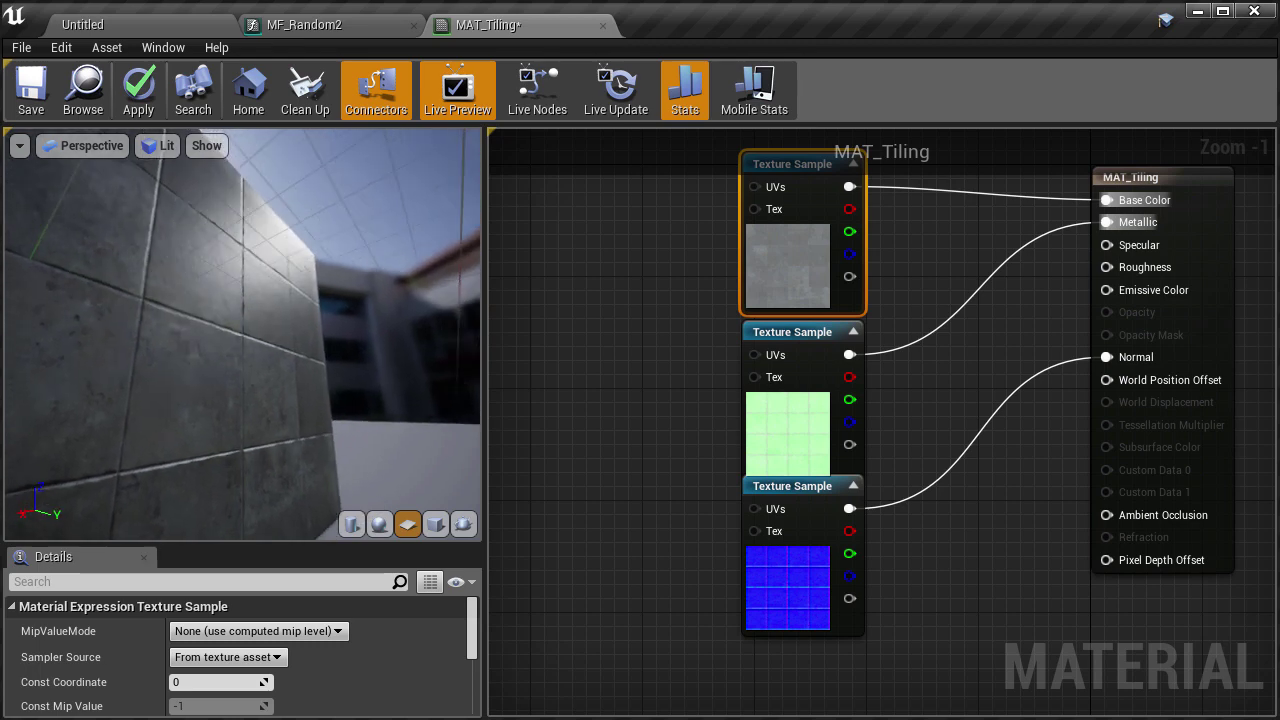
key("l")
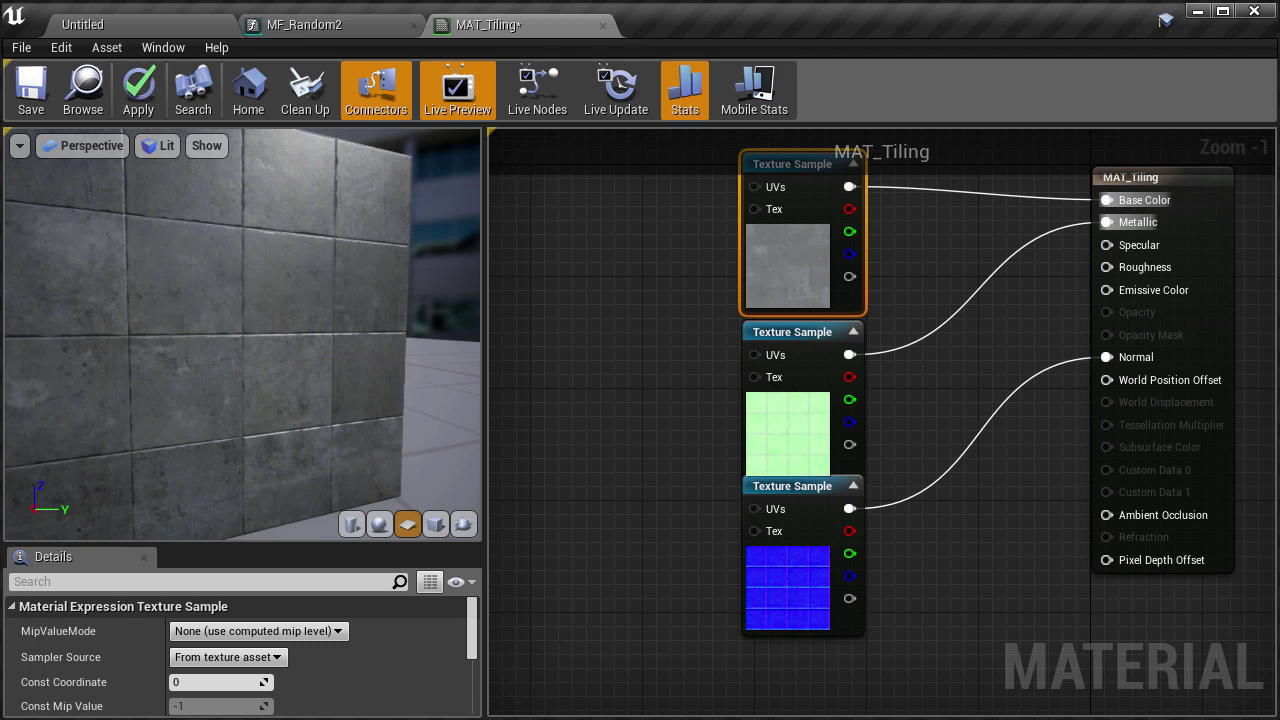
- Add a TextureCoordinate node and connect it to the UVs inputs of all three Texture Samples
right_click_drag(674, 306, 808, 343)
right_click(728, 305)
type("tex")
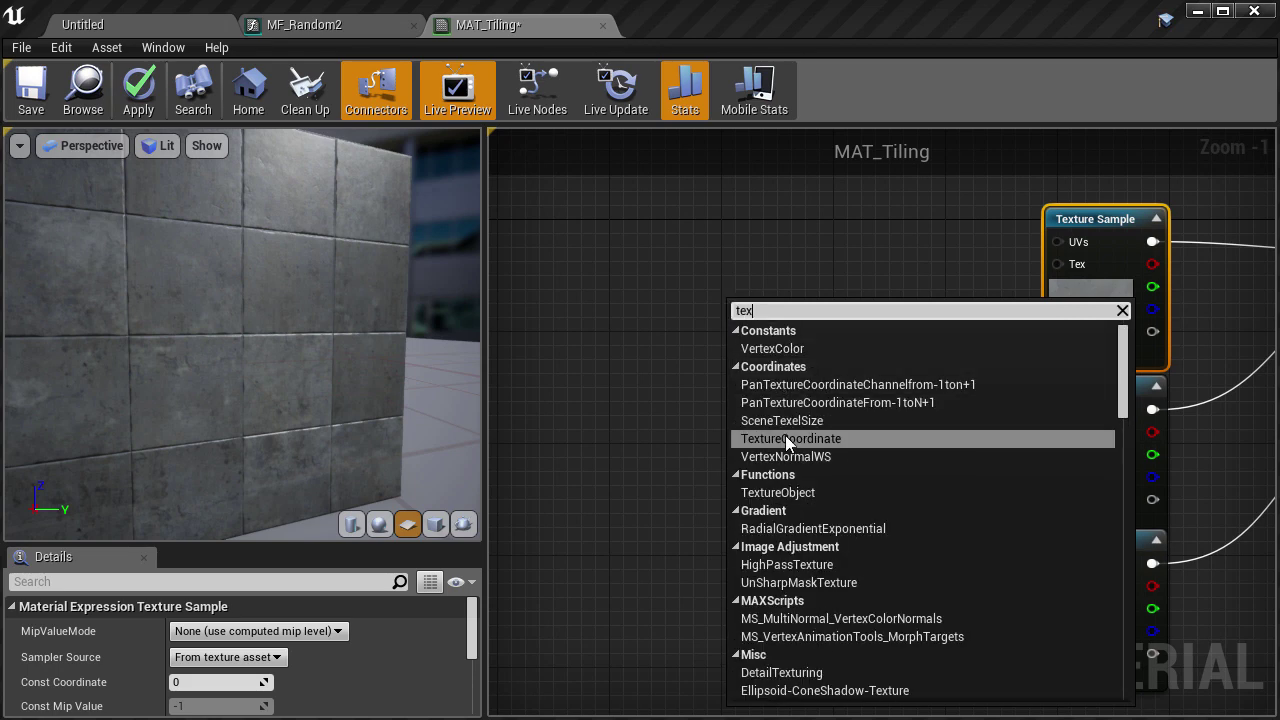
left_click(785, 435)
left_click_drag(786, 329, 1057, 242)
left_click(754, 244)
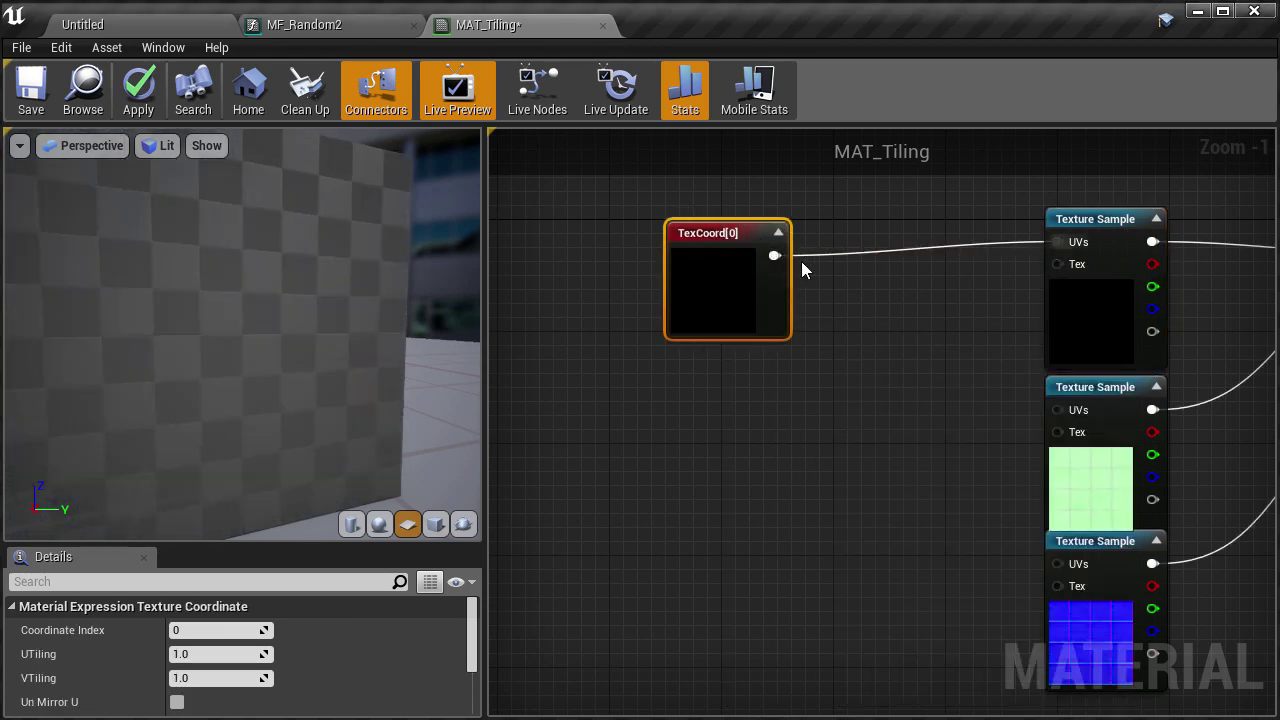
left_click_drag(775, 256, 1058, 409)
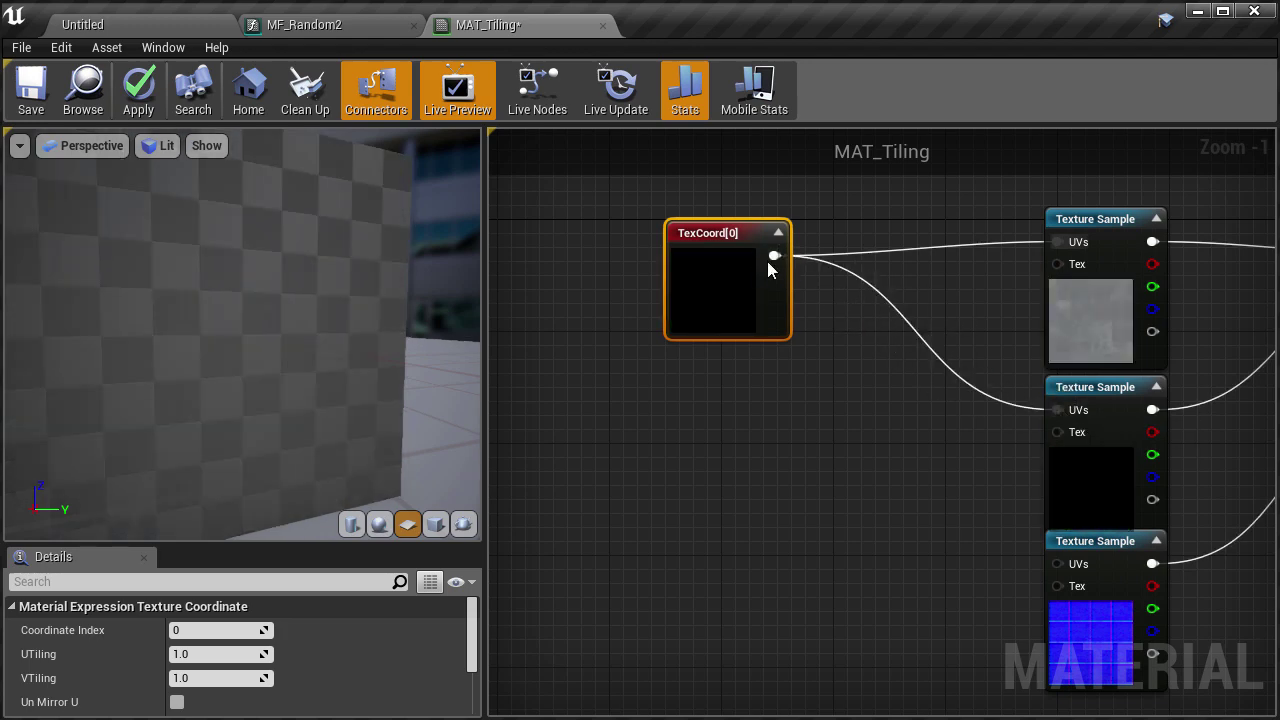
left_click_drag(773, 257, 1057, 564)
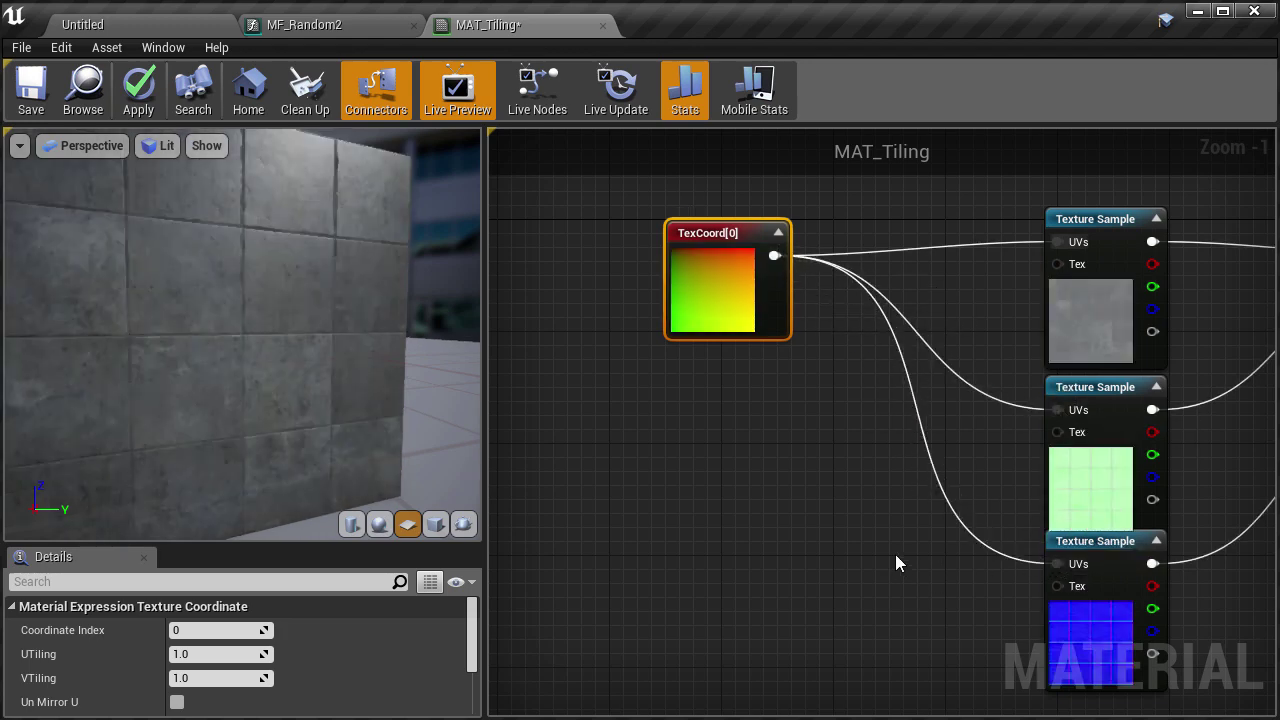
- Set both UTiling and VTiling of the TexCoord node to 2
left_click(225, 653)
type("2")
key("Tab")
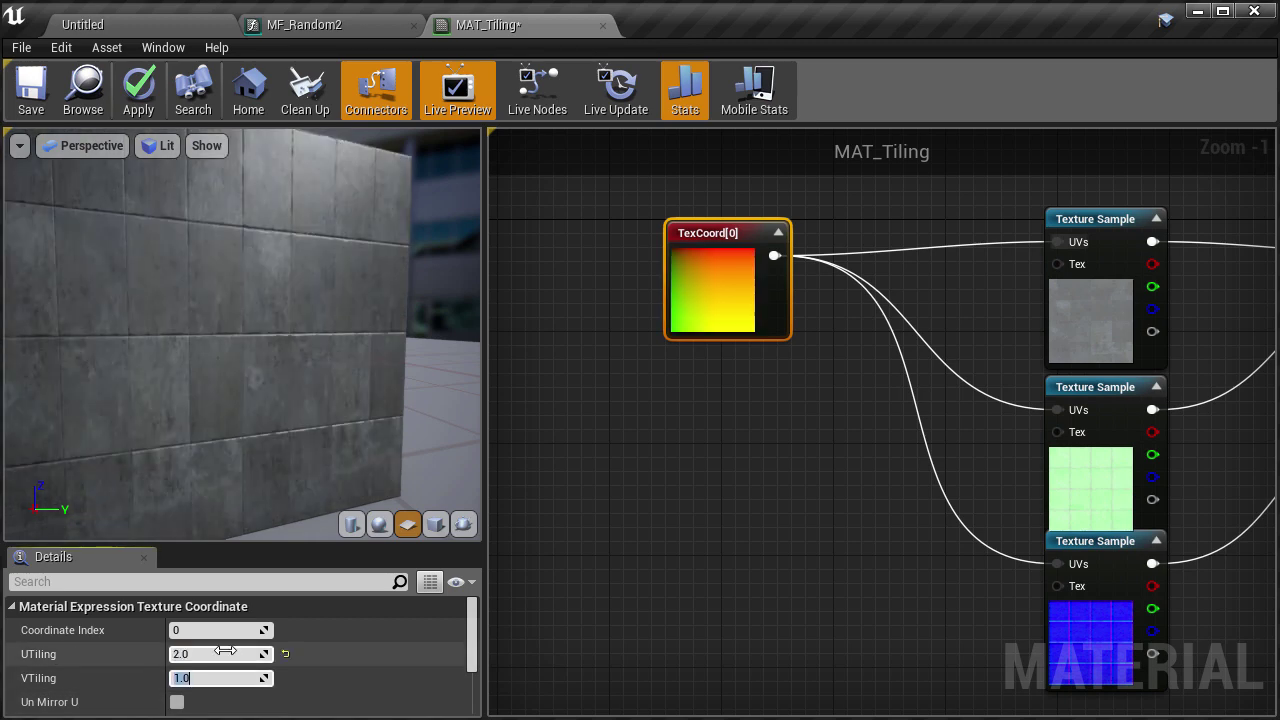
type("2")
key("Return")
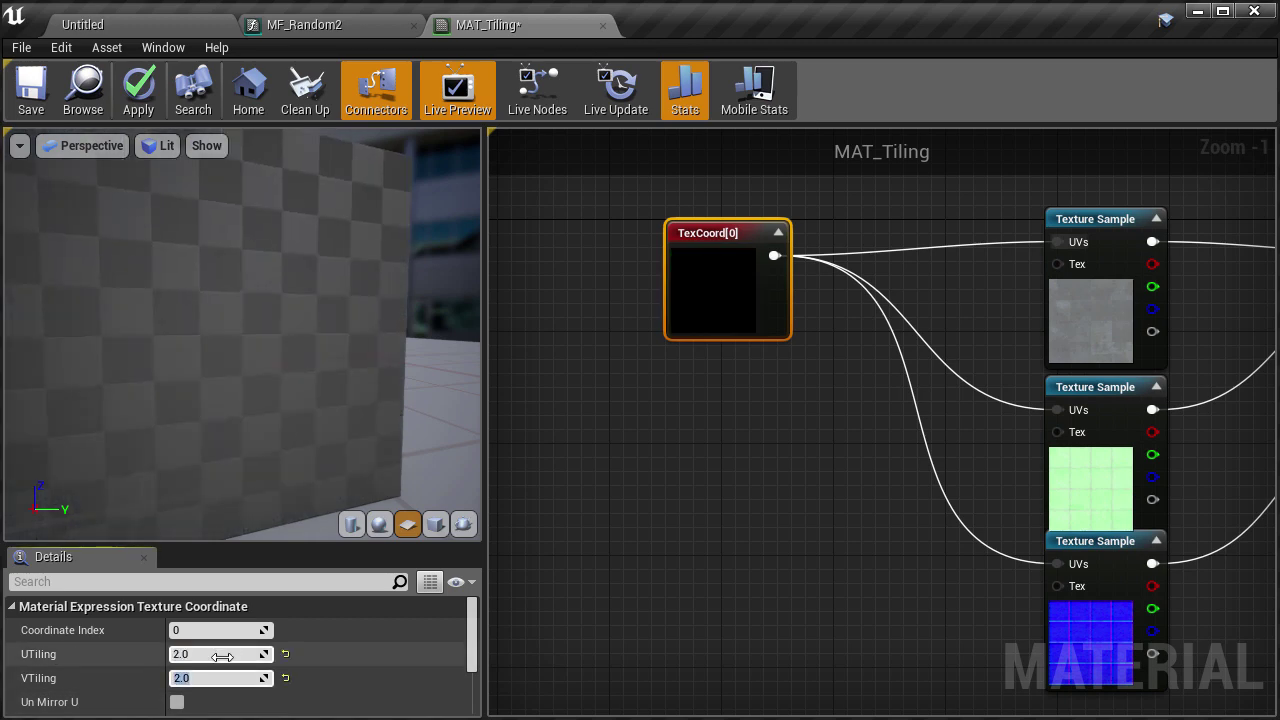
mouse_move(242, 400)
left_mouse_down()
mouse_move(242, 310)
mouse_move(290, 345)
mouse_move(310, 395)
mouse_move(242, 400)
left_mouse_up()
- Set both UTiling and VTiling of the TexCoord node to 0.5
left_click(230, 653)
type("0.5")
key("Tab")
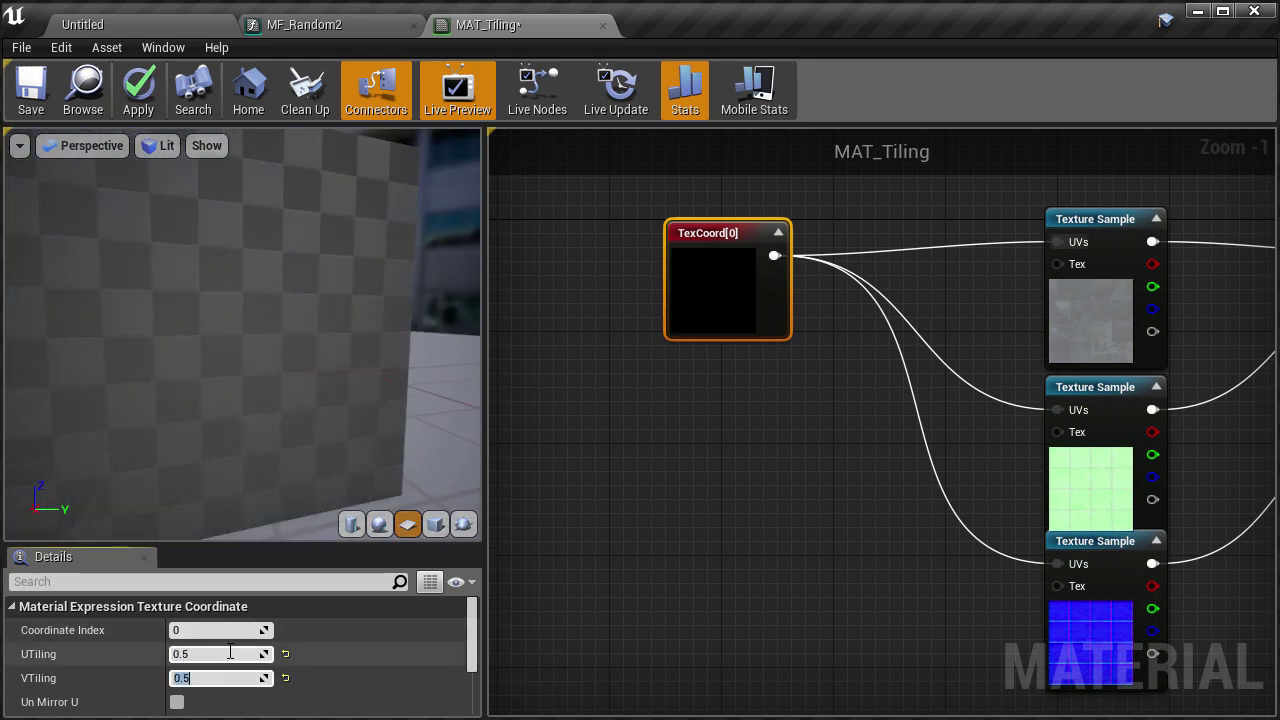
mouse_move(202, 404)
left_mouse_down()
mouse_move(120, 404)
mouse_move(215, 404)
left_mouse_up()
- Set the TexCoord node's UTiling and VTiling back to 1.0
left_click(209, 657)
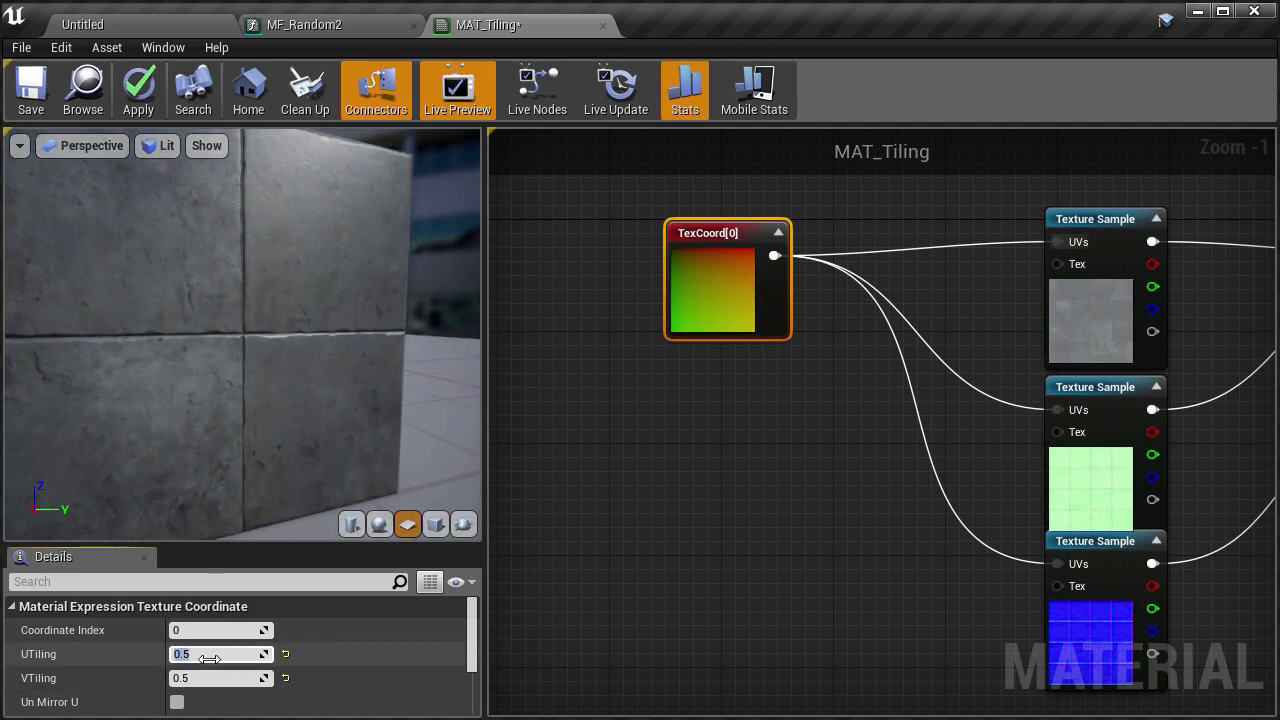
type("1.0")
key("Tab")
type("1.0")
key("Return")
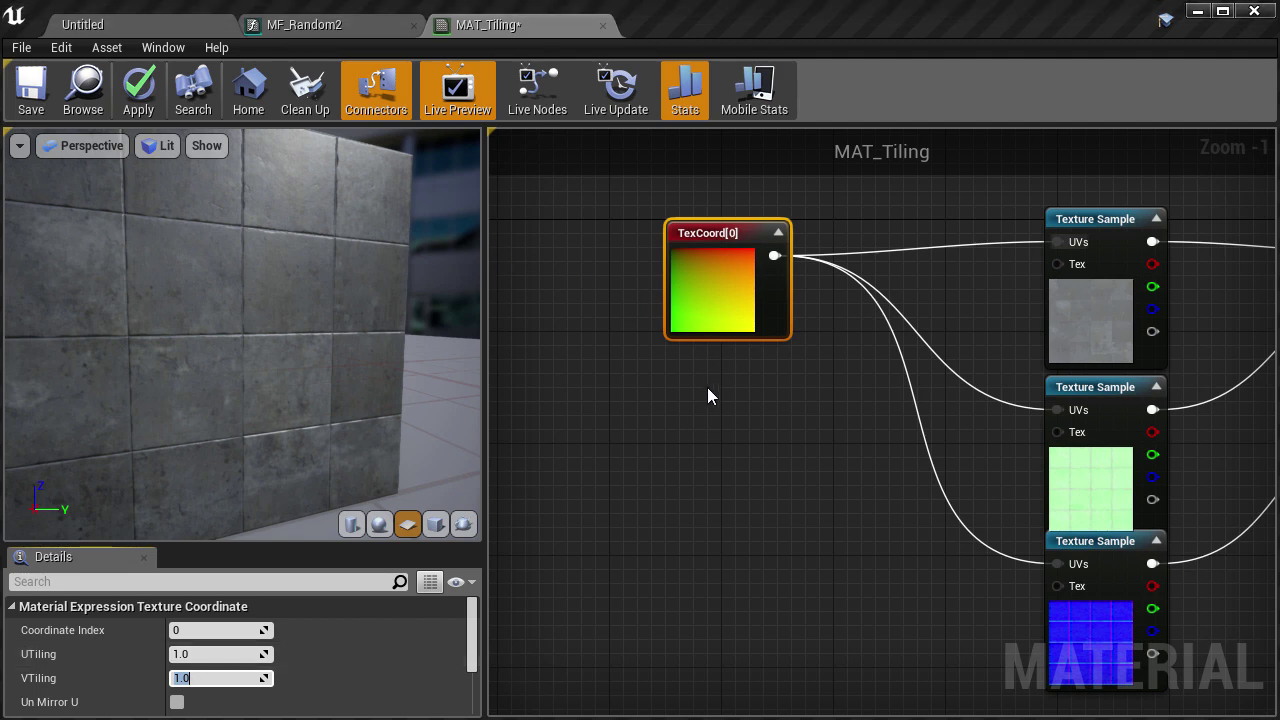
- Move the TexCoord node farther from the textures and add a Multiply node with TexCoord connected to input A
left_click_drag(716, 320, 522, 313)
right_click_drag(683, 396, 757, 364)
left_click(757, 364)
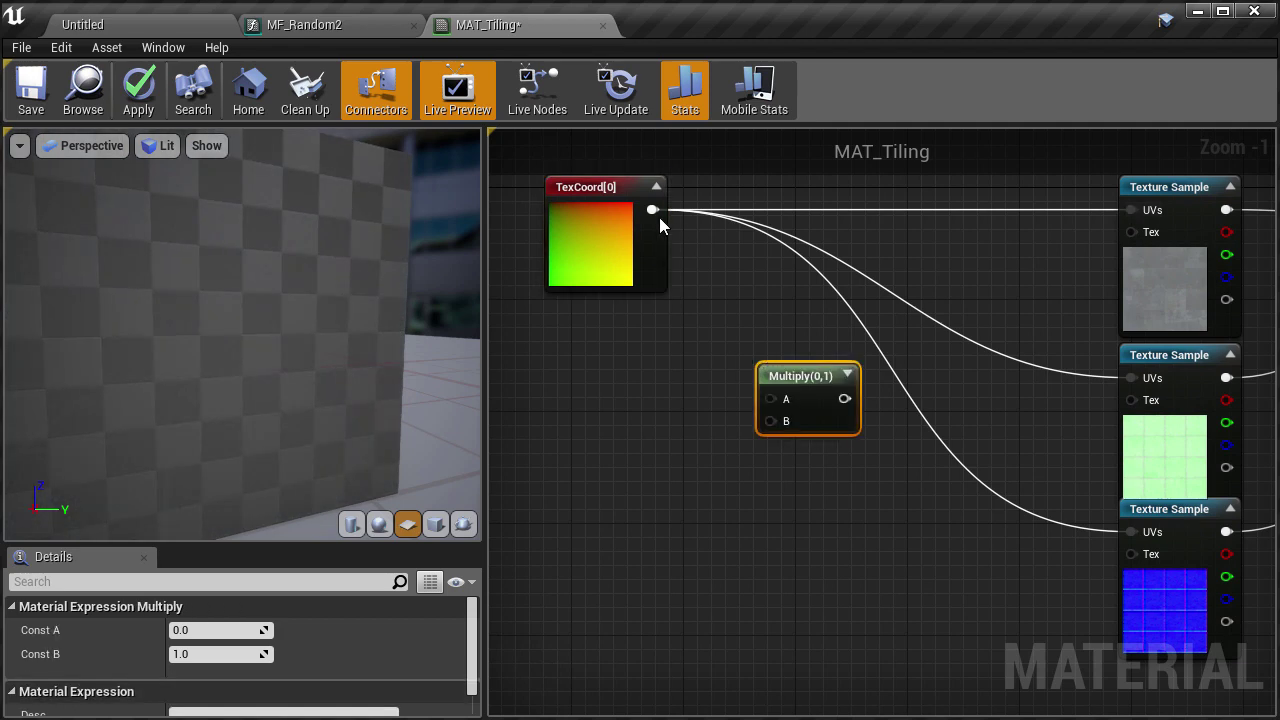
left_click_drag(659, 217, 768, 399)
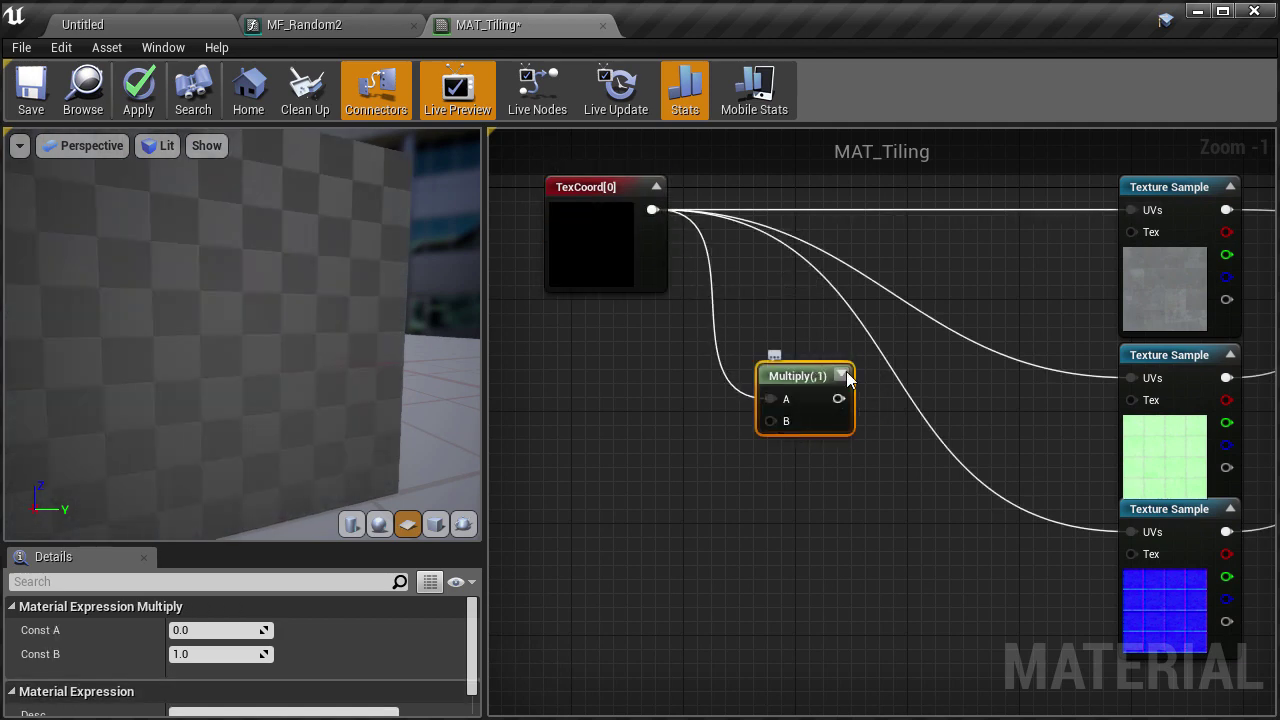
- Add a Constant node with a value of 4 and connect it to the Multiply node's B input
left_click(618, 469)
left_click_drag(648, 504, 770, 422)
left_click(208, 630)
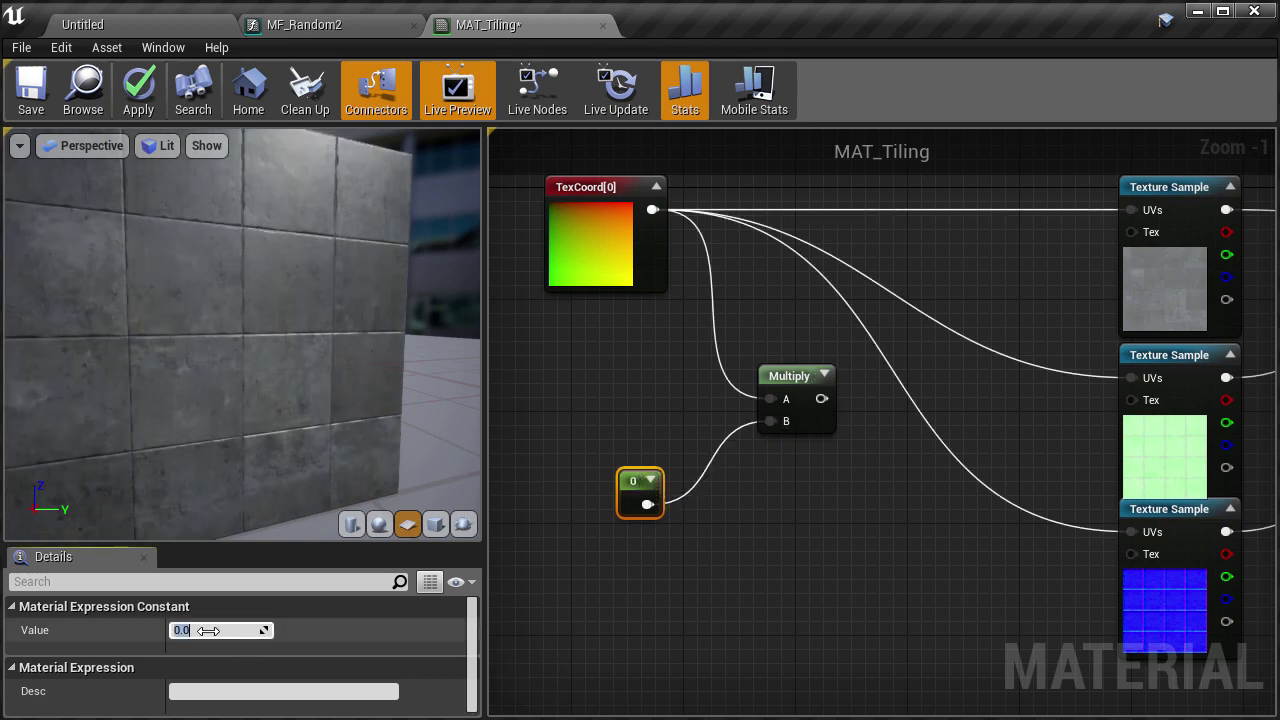
type("4")
key("Return")
- Connect the Multiply output to the UVs inputs of all three Texture Samples in place of TexCoord
right_click_drag(791, 481, 720, 547)
left_click(757, 434)
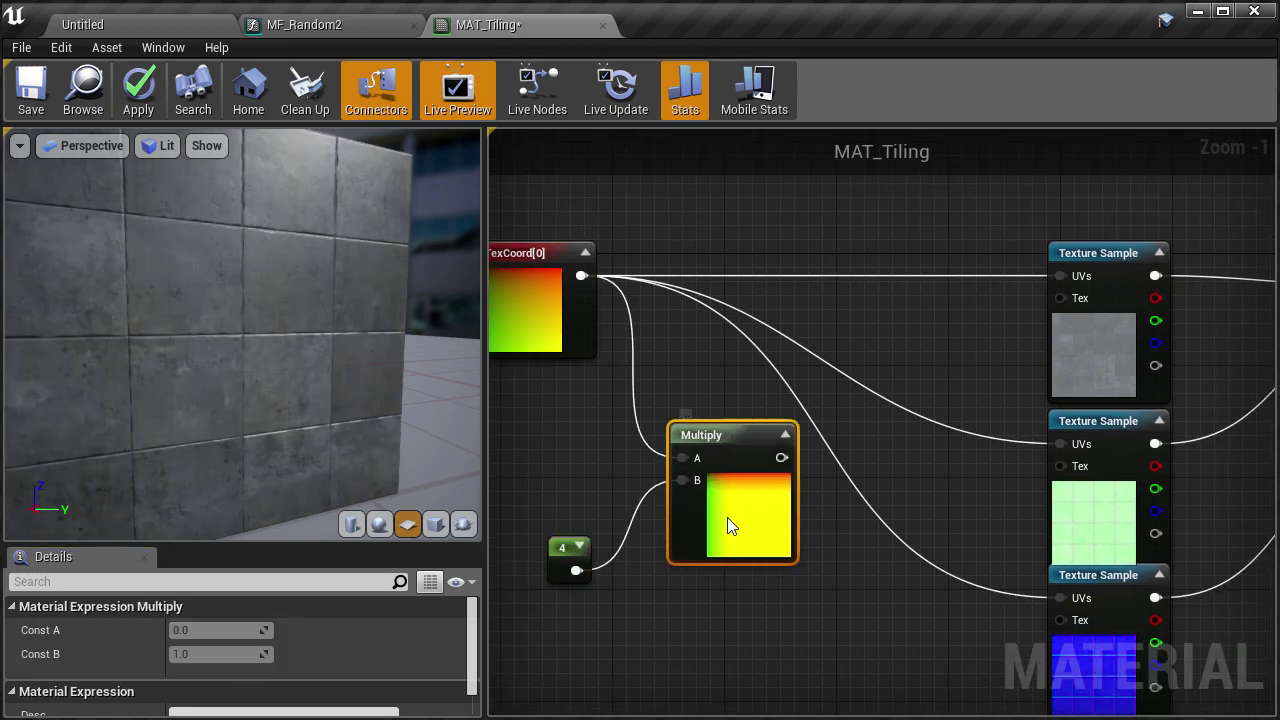
left_click_drag(754, 457, 1060, 444)
right_click_drag(802, 477, 685, 356)
left_click_drag(636, 336, 943, 476)
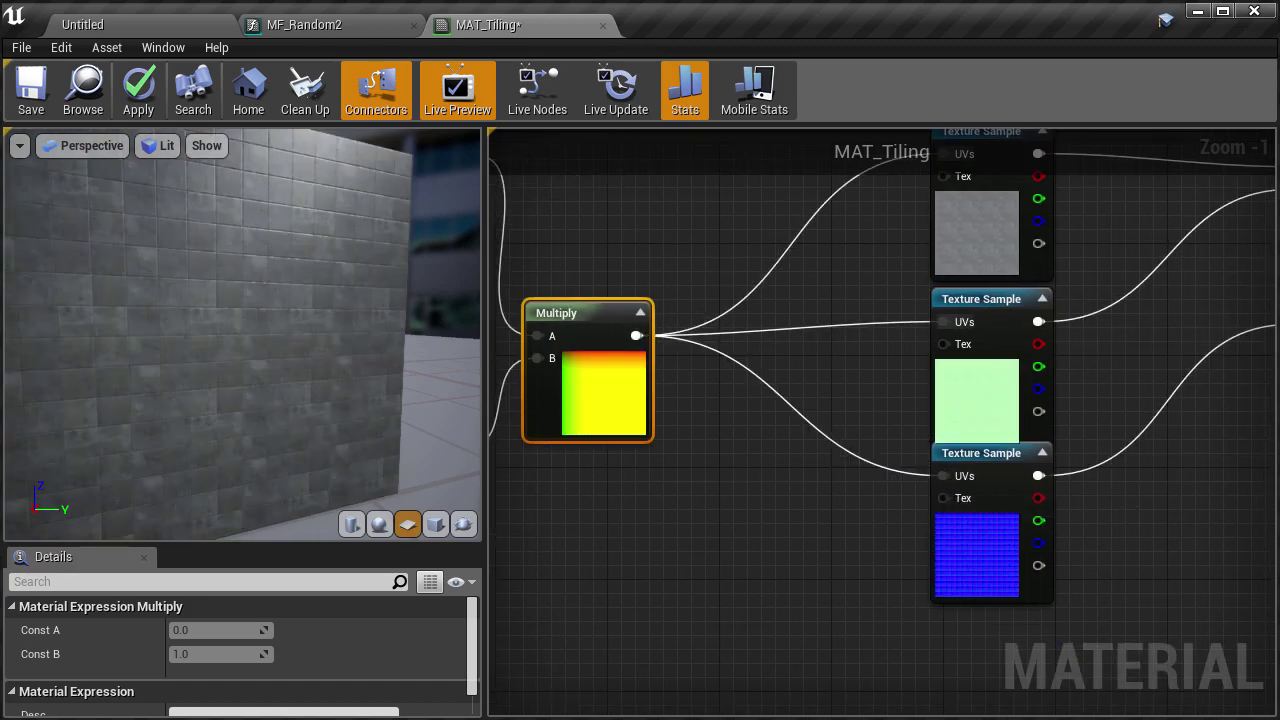
left_click_drag(300, 330, 260, 370)
- Line up the TexCoord node with Multiply input A and widen the gap between the Multiply group and the Texture Samples
right_click_drag(538, 441, 727, 553)
left_click(613, 313)
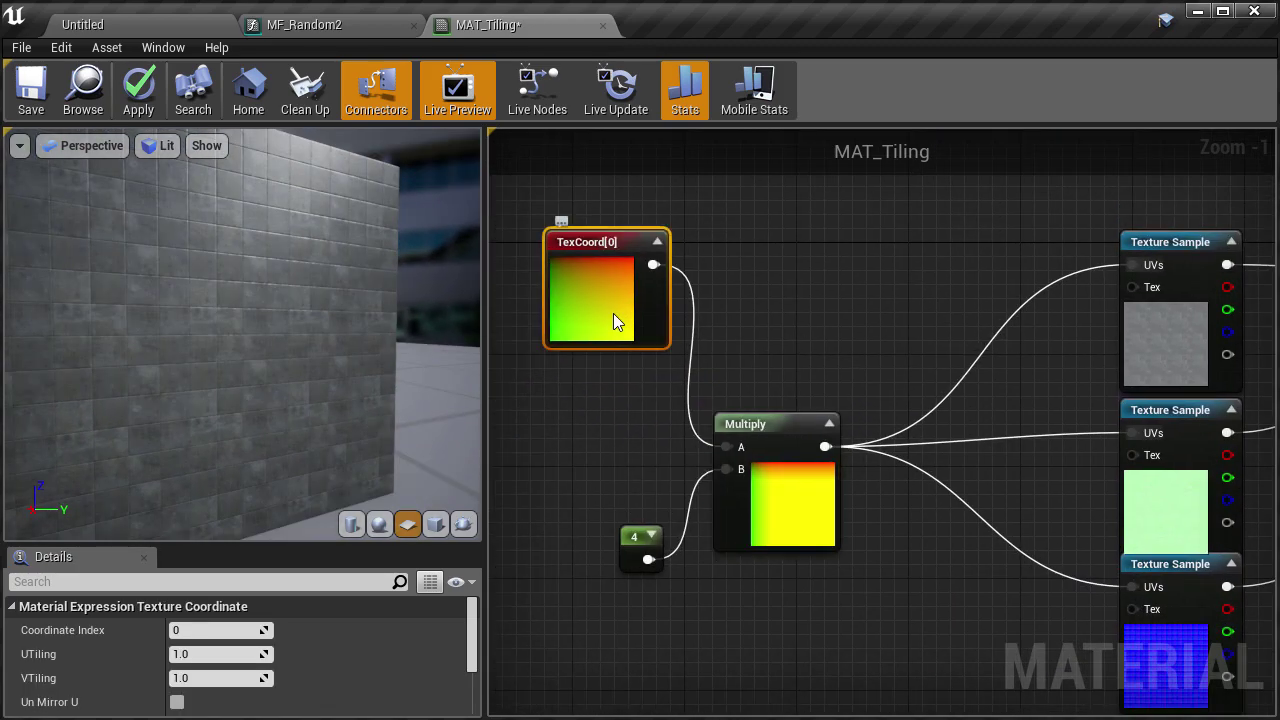
left_click(778, 518)
left_click(798, 583)
right_click_drag(800, 583, 1053, 575)
left_click_drag(808, 287, 667, 460)
left_click_drag(646, 380, 994, 532)
right_click_drag(1170, 590, 916, 570)
right_click_drag(1020, 572, 895, 454)
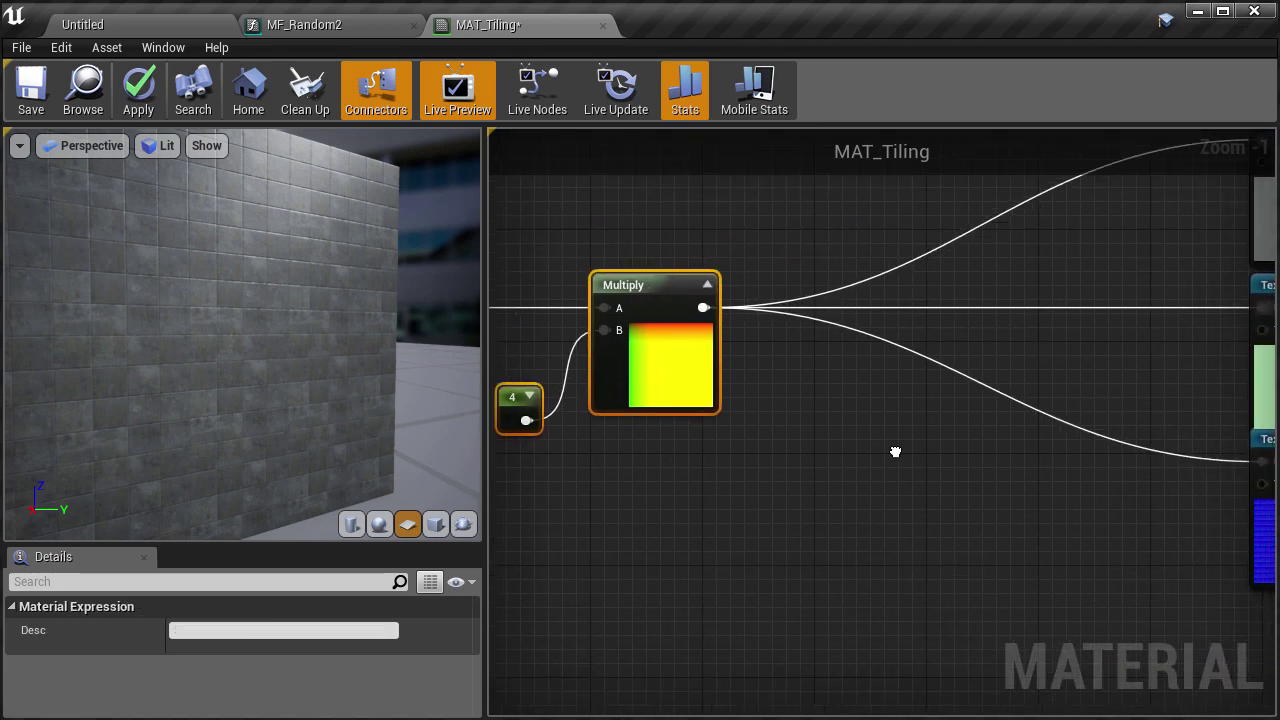
- Add a Floor node below the texture wires and connect the Multiply output to its input
right_click(895, 454)
type("floor")
left_click(934, 501)
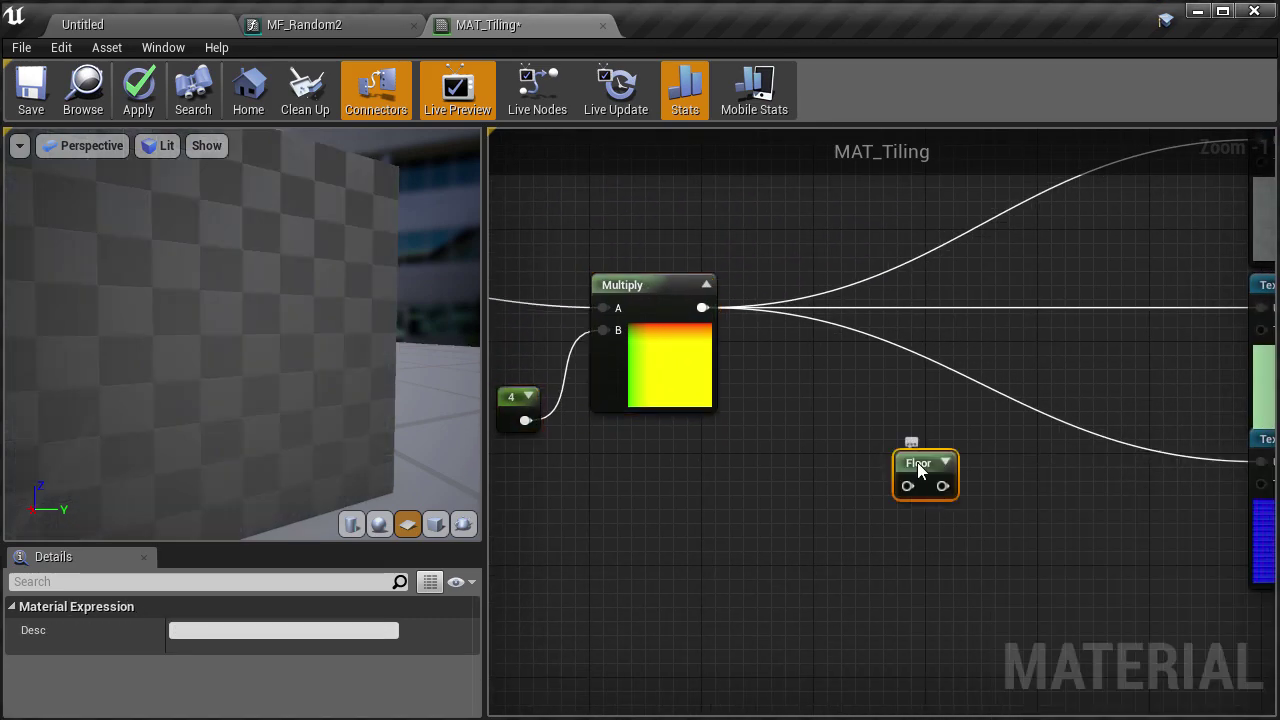
left_click_drag(702, 307, 842, 420)
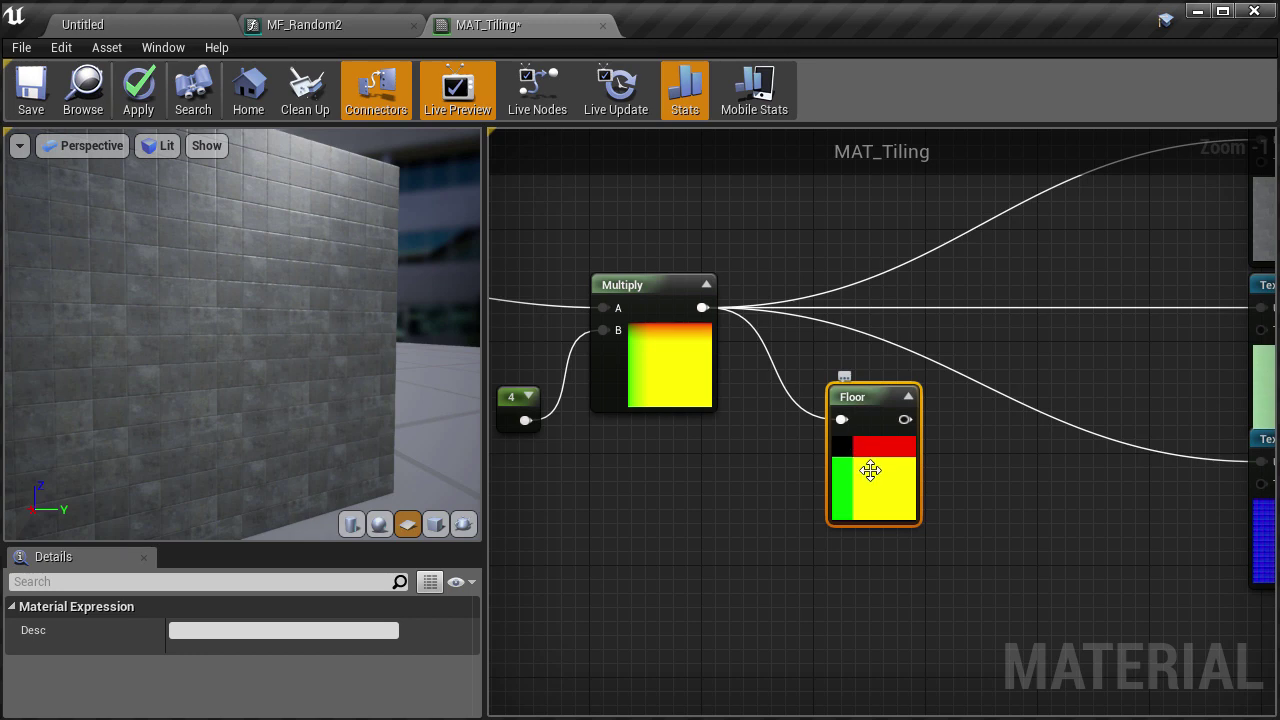
- Add a Divide node with Floor connected to A and the 4 constant connected to B, and place Floor beside Multiply
right_click_drag(997, 488, 872, 533)
type("div")
left_click(914, 583)
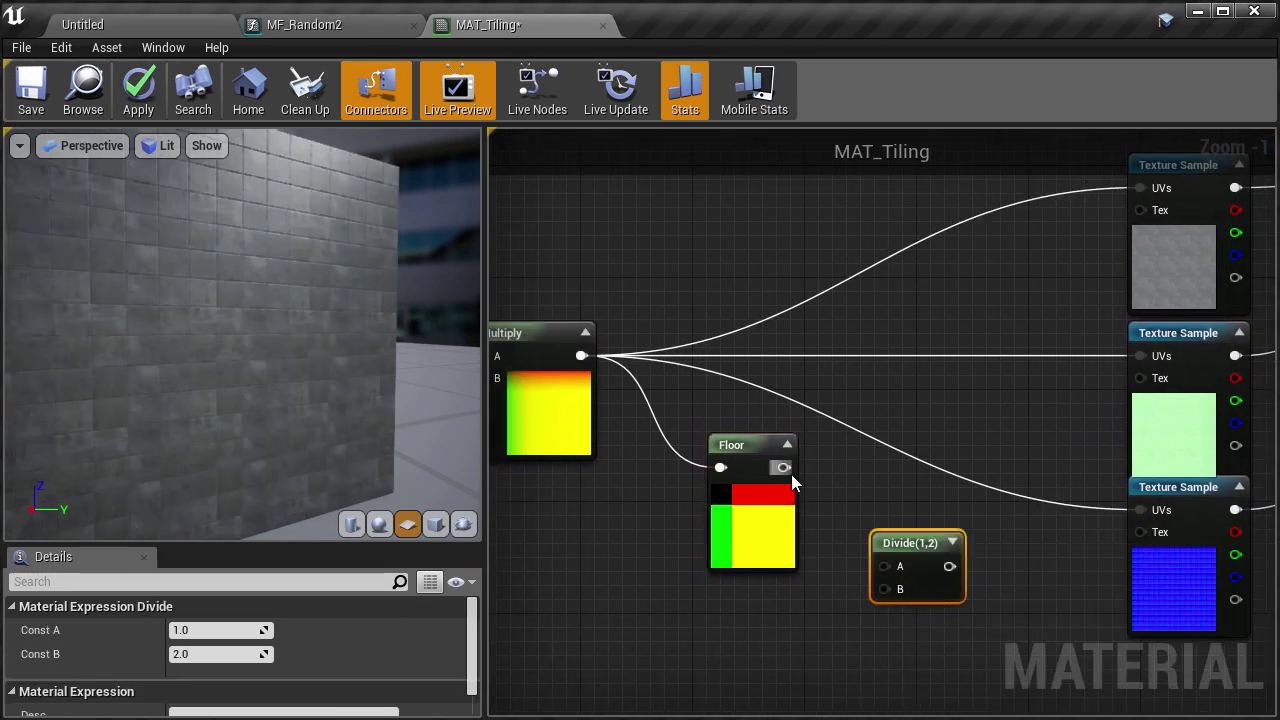
left_click_drag(785, 468, 884, 566)
right_click_drag(716, 630, 778, 455)
left_click_drag(626, 417, 1105, 536)
left_click(1150, 491)
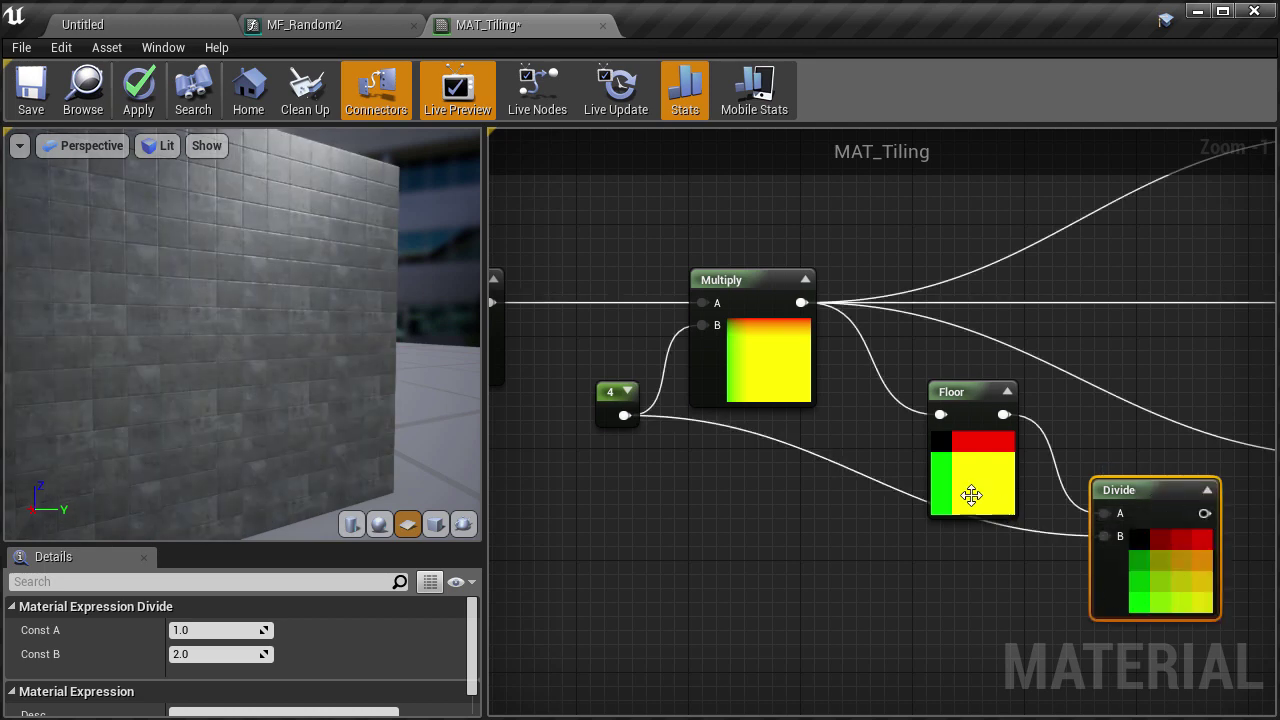
left_click_drag(963, 490, 895, 385)
right_click_drag(1031, 540, 867, 506)
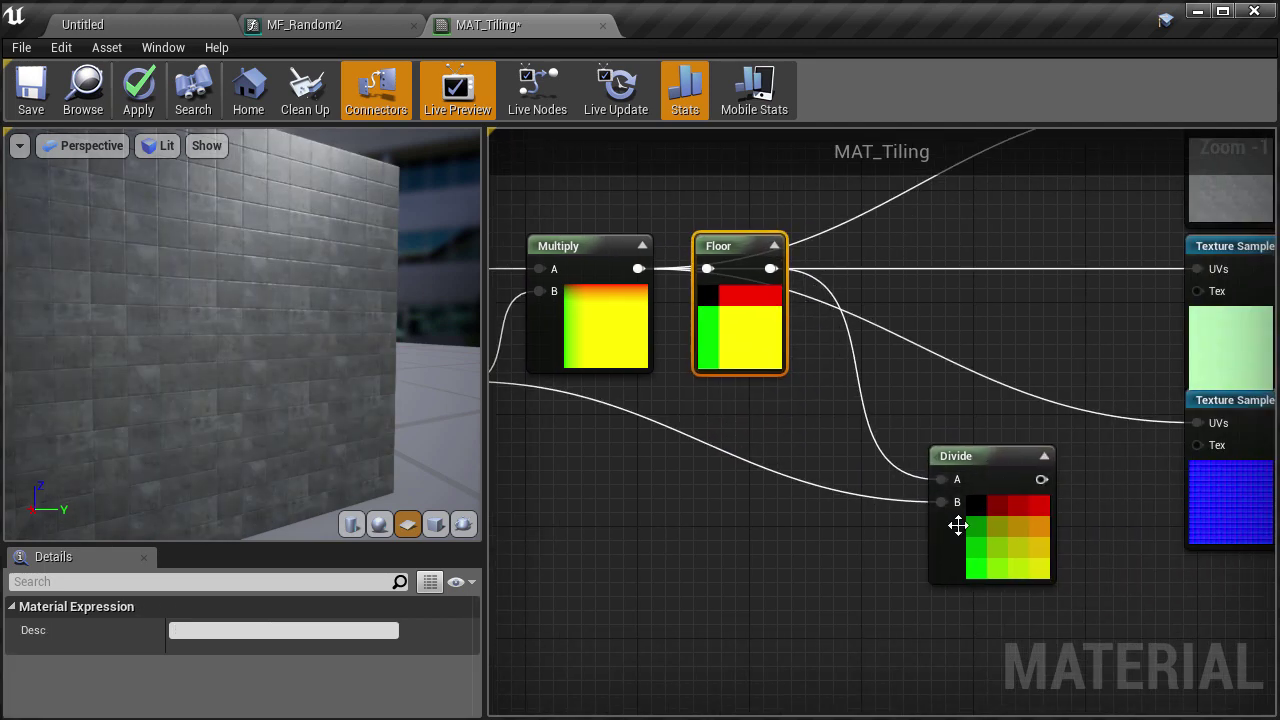
- Preview the Divide node on the mesh and orbit to examine its grid of colored cells
right_click(960, 520)
left_click(1003, 531)
left_click_drag(154, 331, 240, 330)
right_click_drag(240, 330, 240, 380)
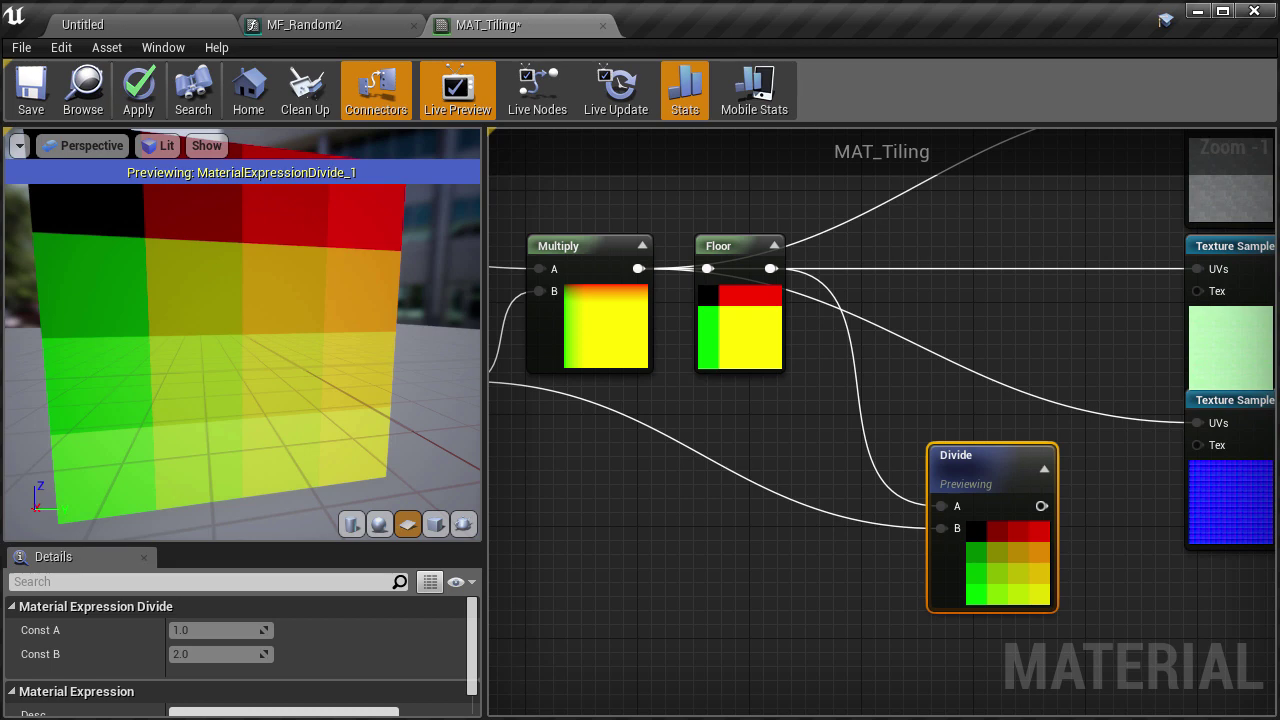
right_click_drag(834, 552, 938, 585)
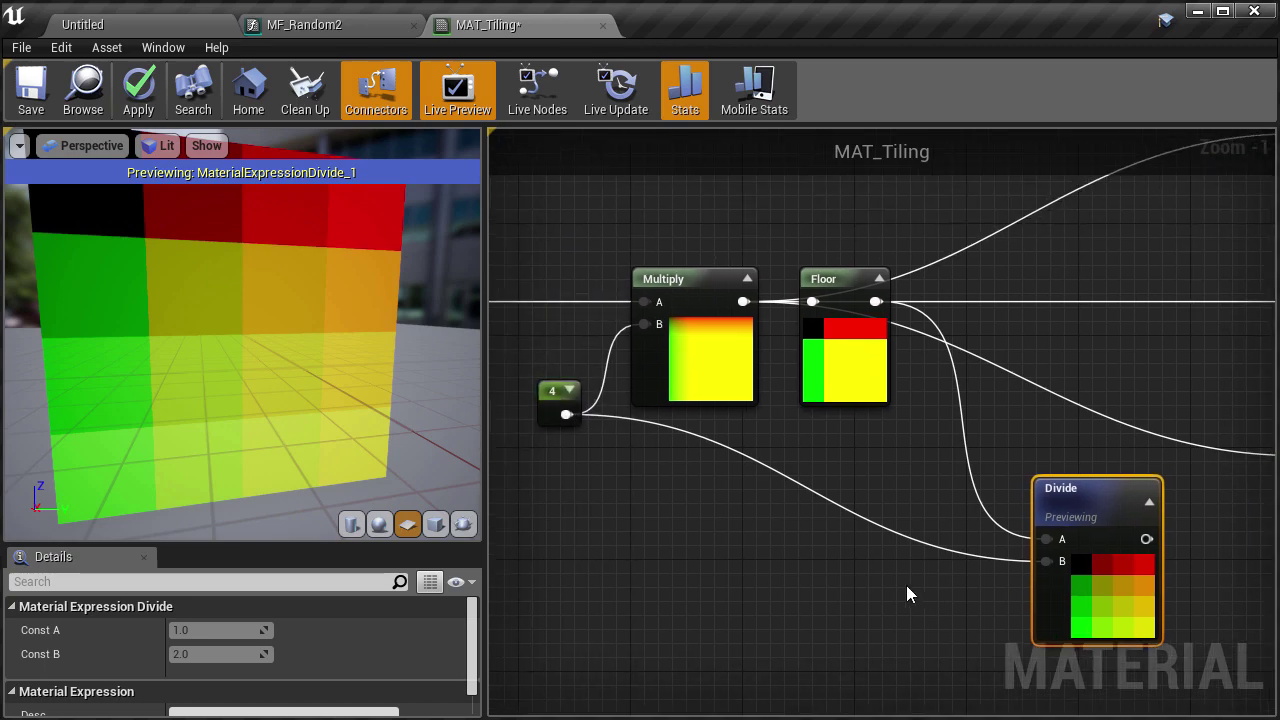
- Move the TexCoord node higher and connect it directly to the UVs inputs of all three Texture Samples, bypassing Multiply
scroll(904, 586, "down", 1)
right_click_drag(491, 368, 607, 490)
left_click_drag(607, 490, 649, 375)
right_click_drag(826, 328, 650, 265)
left_click_drag(510, 287, 539, 285)
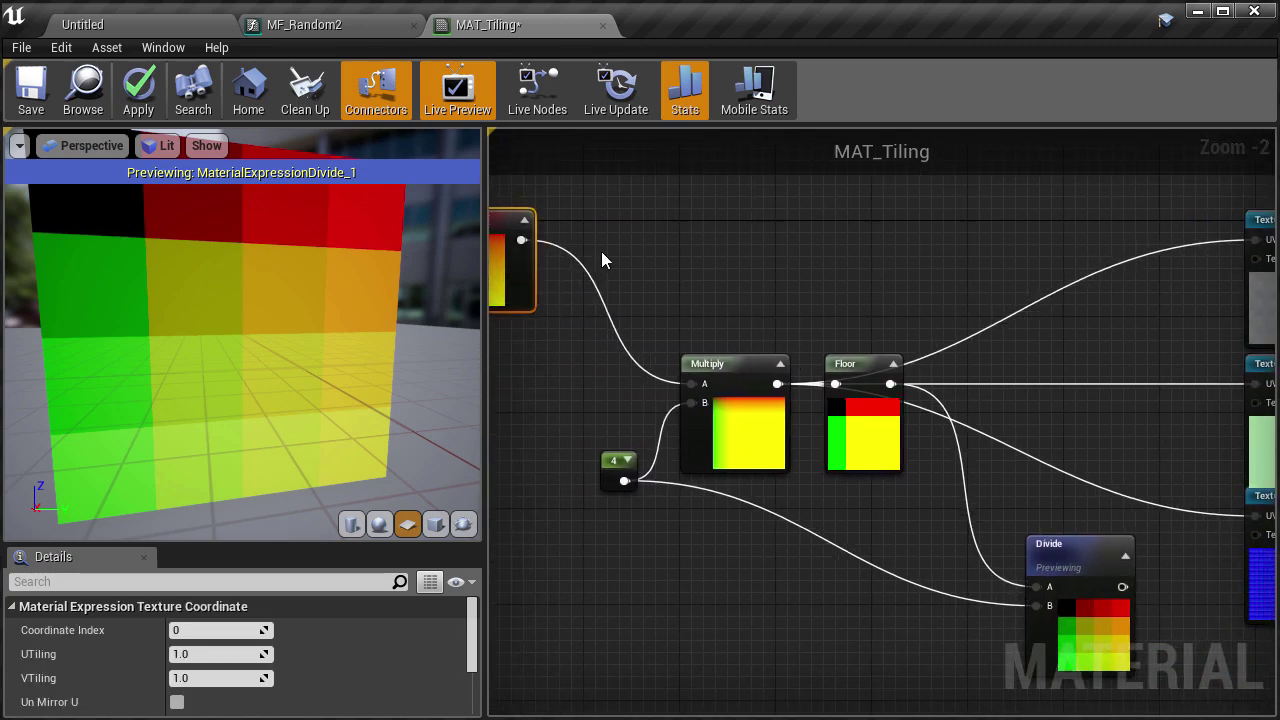
left_click_drag(521, 240, 1049, 241)
right_click_drag(720, 251, 1048, 251)
left_click_drag(643, 241, 888, 385)
right_click_drag(751, 318, 1230, 345)
left_click_drag(631, 266, 951, 544)
- Move the Constant, Multiply and Floor nodes below the texture wires and place Divide closer to Floor
right_click_drag(832, 490, 1065, 440)
left_click_drag(729, 471, 982, 335)
left_click_drag(980, 340, 845, 449)
left_click(726, 532)
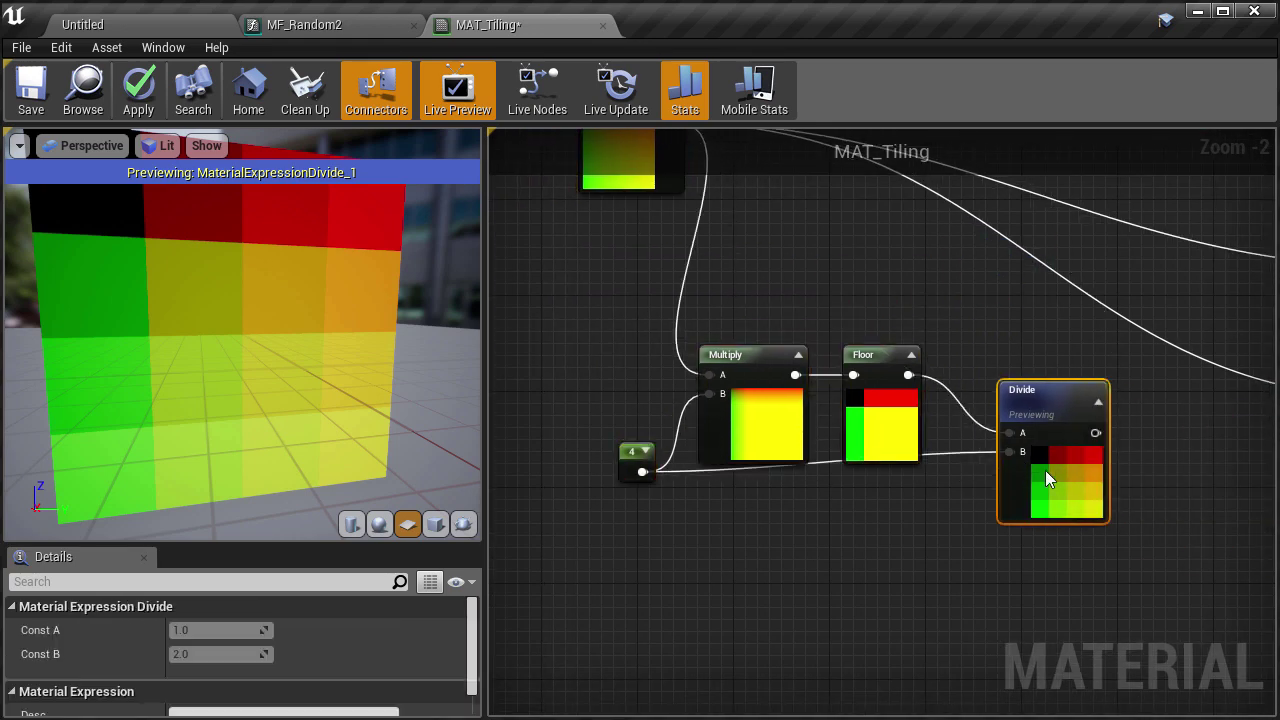
left_click_drag(1039, 462, 1010, 444)
right_click_drag(1010, 444, 811, 583)
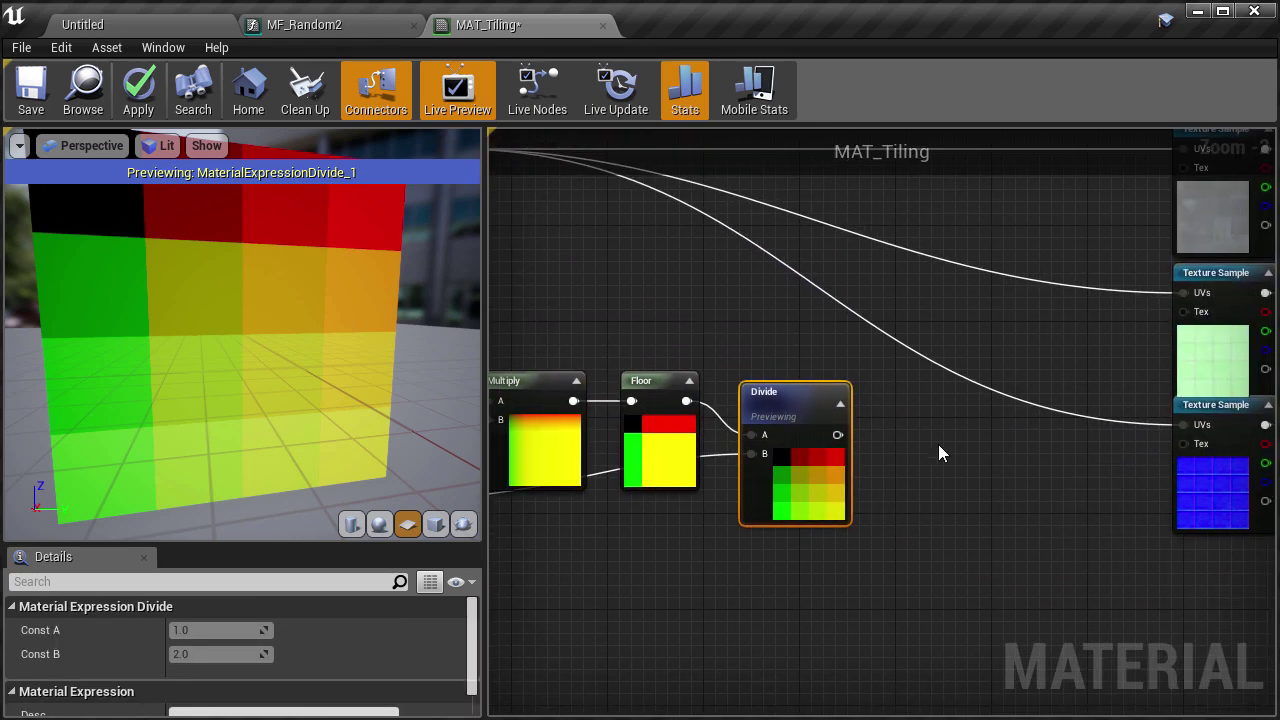
- Add the MF_Random2 function from the project's Materials folder to the MAT_Tiling graph beside Divide
left_click(144, 26)
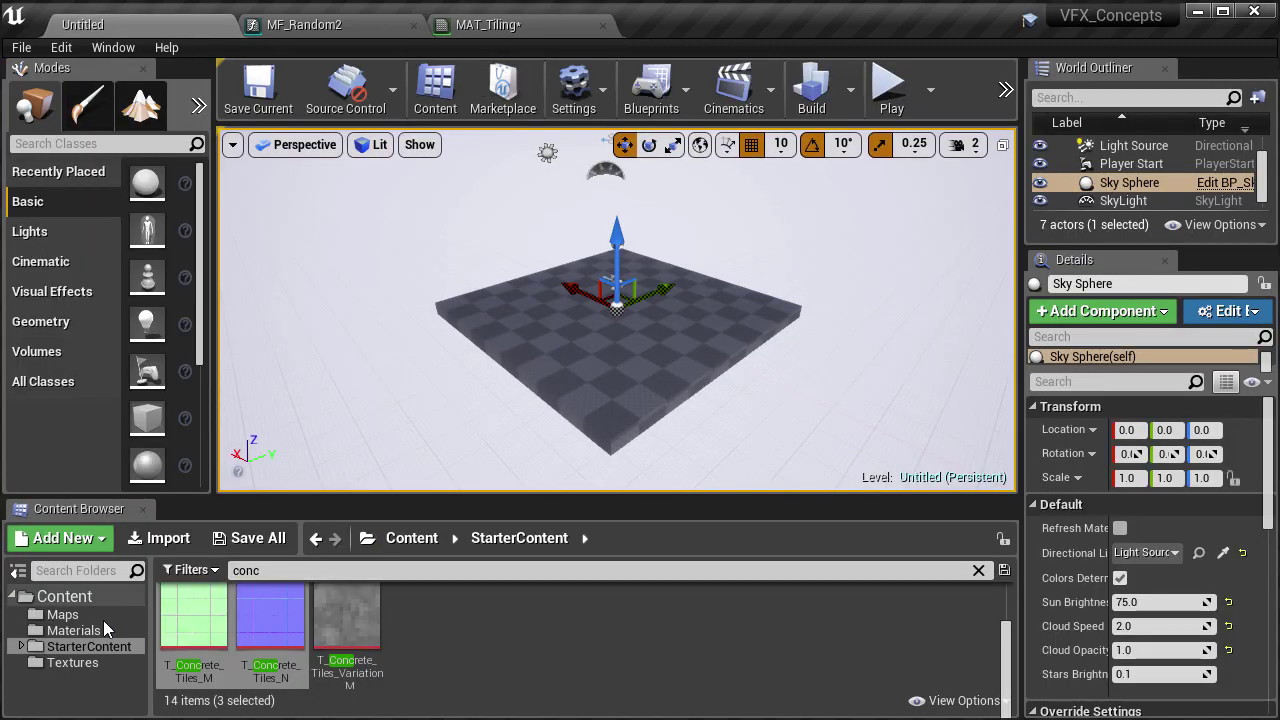
left_click(72, 632)
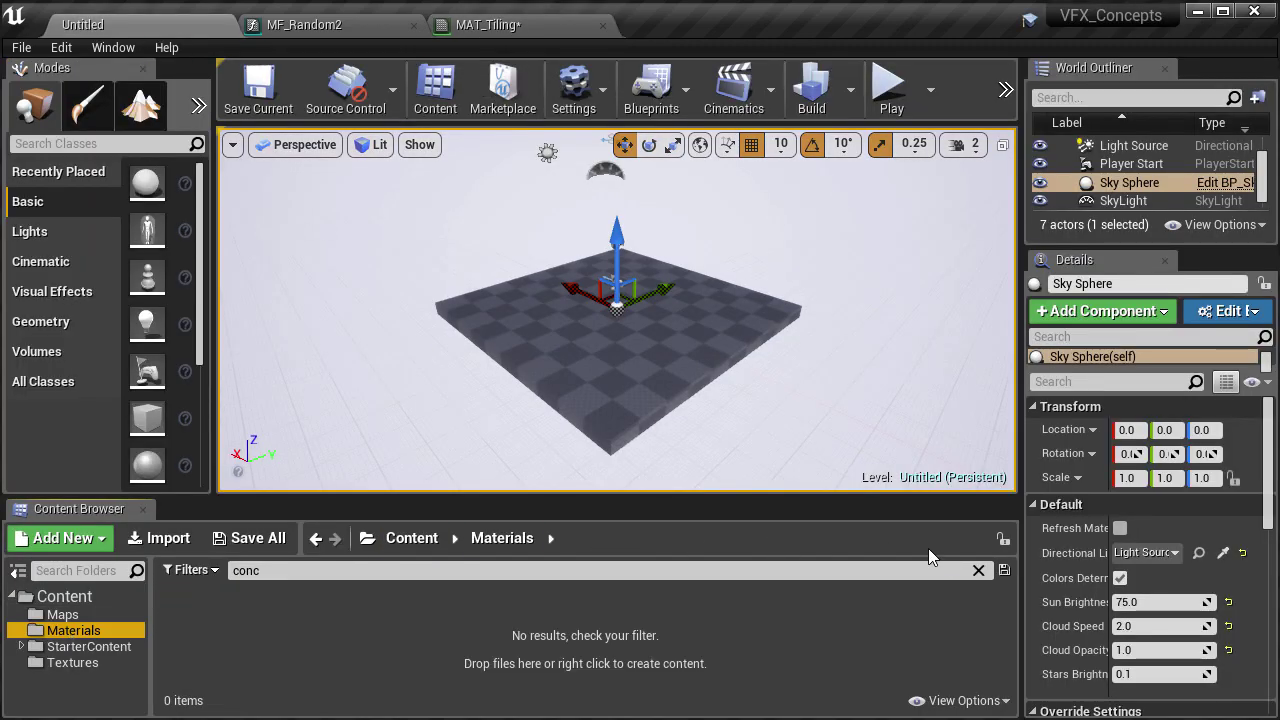
left_click(979, 572)
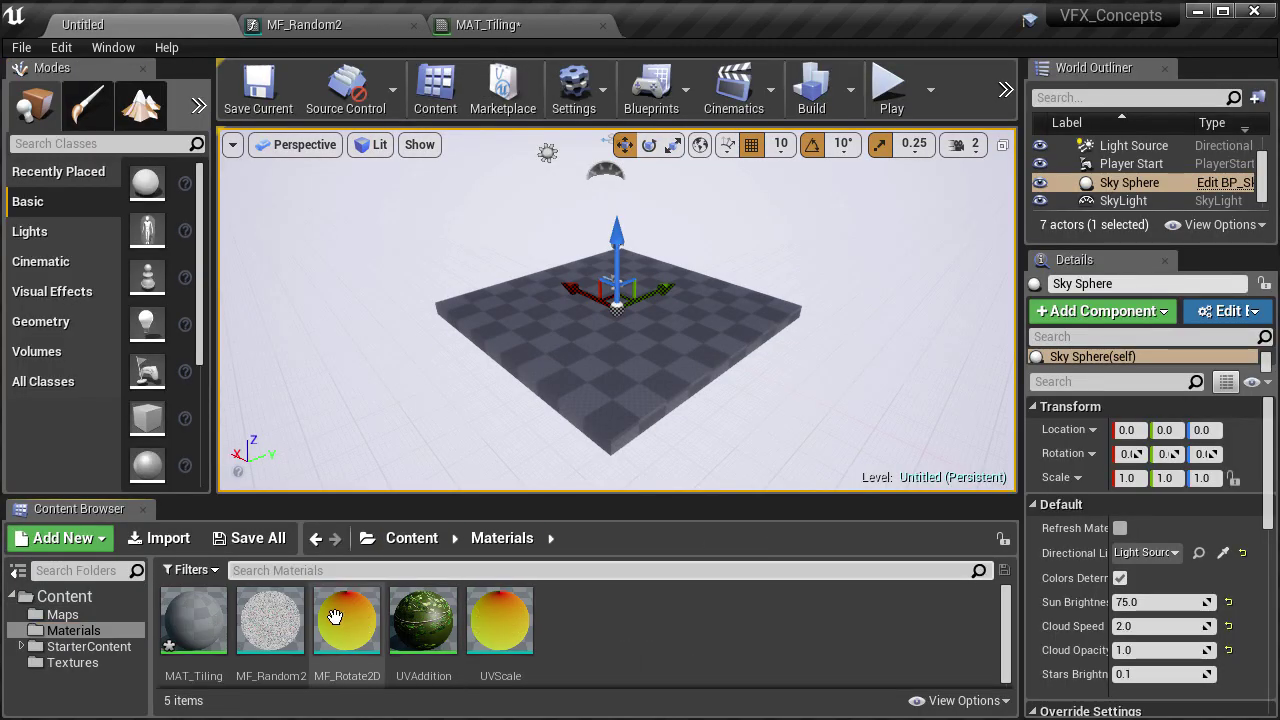
left_click_drag(270, 620, 929, 447)
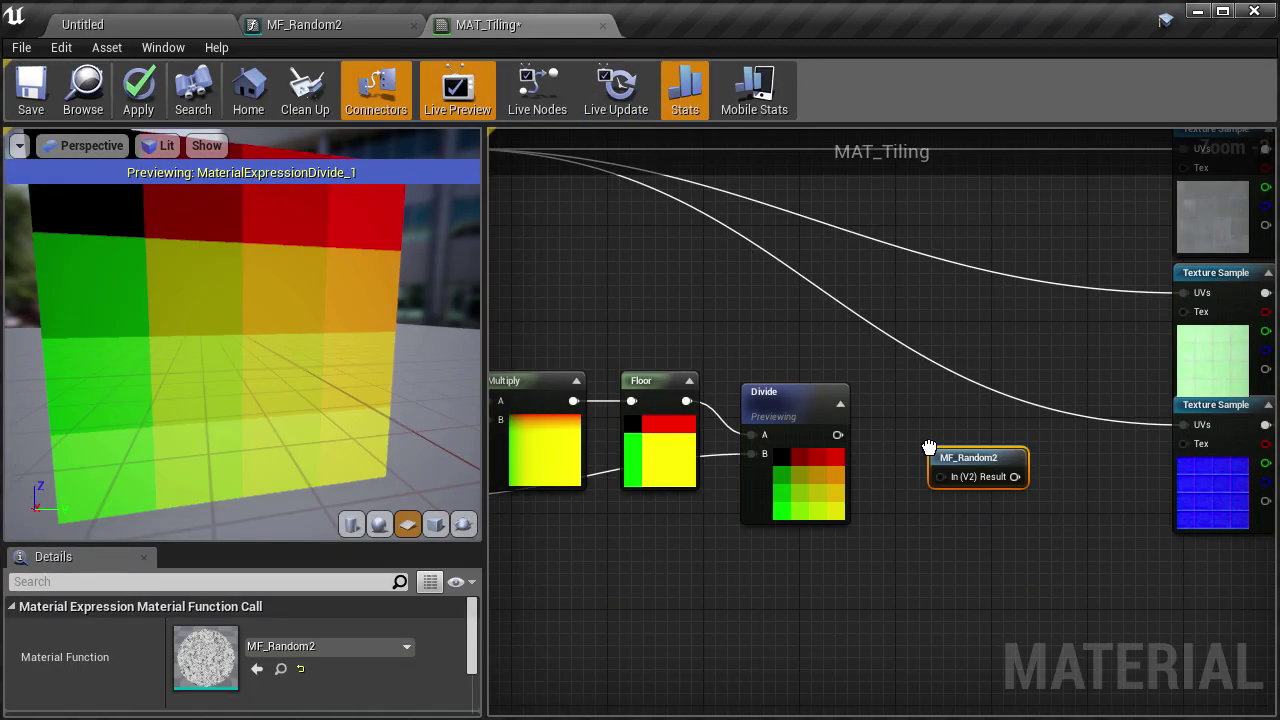
- Connect Divide to the MF_Random2 input and preview the function's result on the mesh
left_click_drag(838, 432, 935, 418)
right_click(934, 417)
left_click(954, 427)
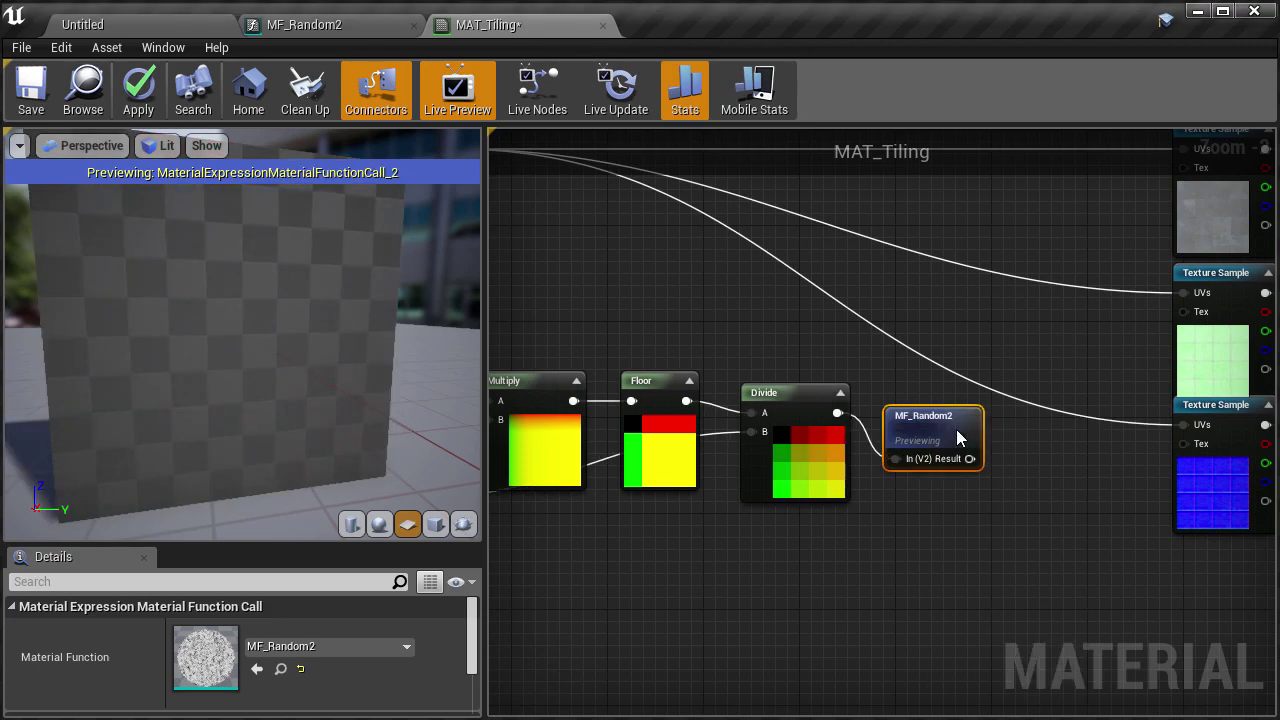
left_click_drag(451, 379, 310, 380)
right_click_drag(310, 380, 310, 335)
- Multiply the base color Texture Sample by the MF_Random2 result and connect the product to Base Color
right_click_drag(761, 314, 672, 495)
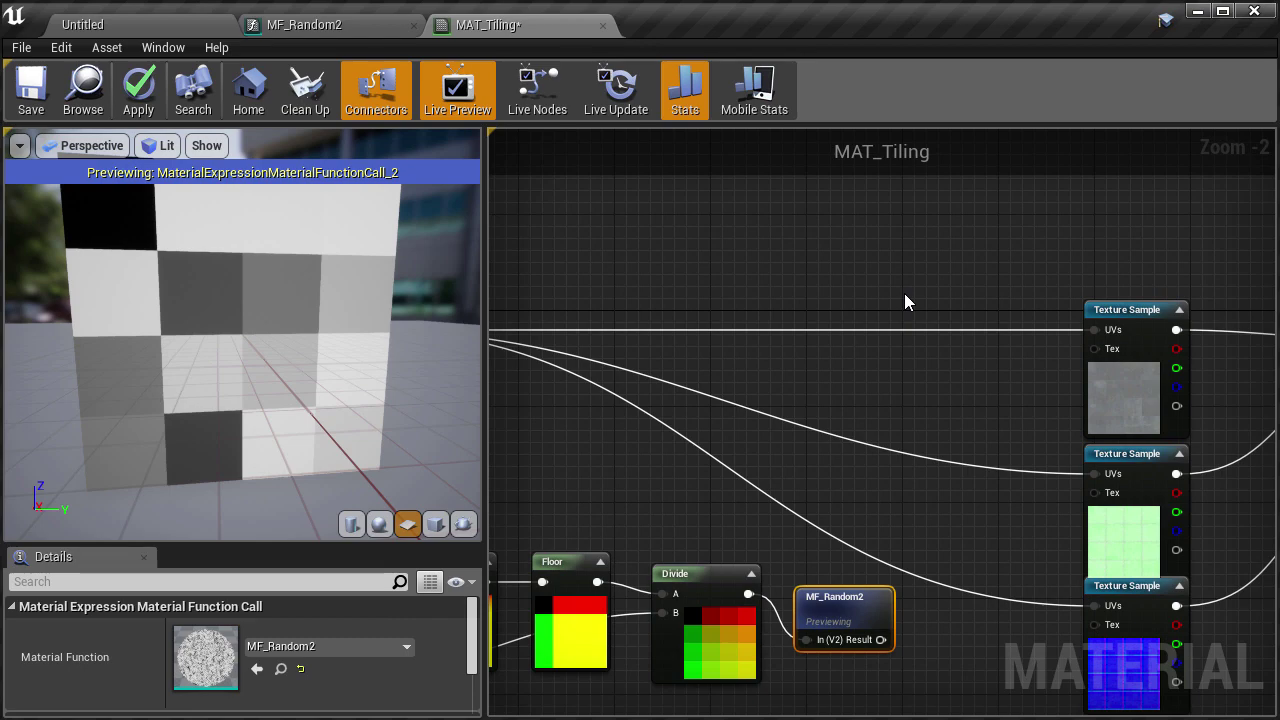
right_click_drag(904, 302, 608, 266)
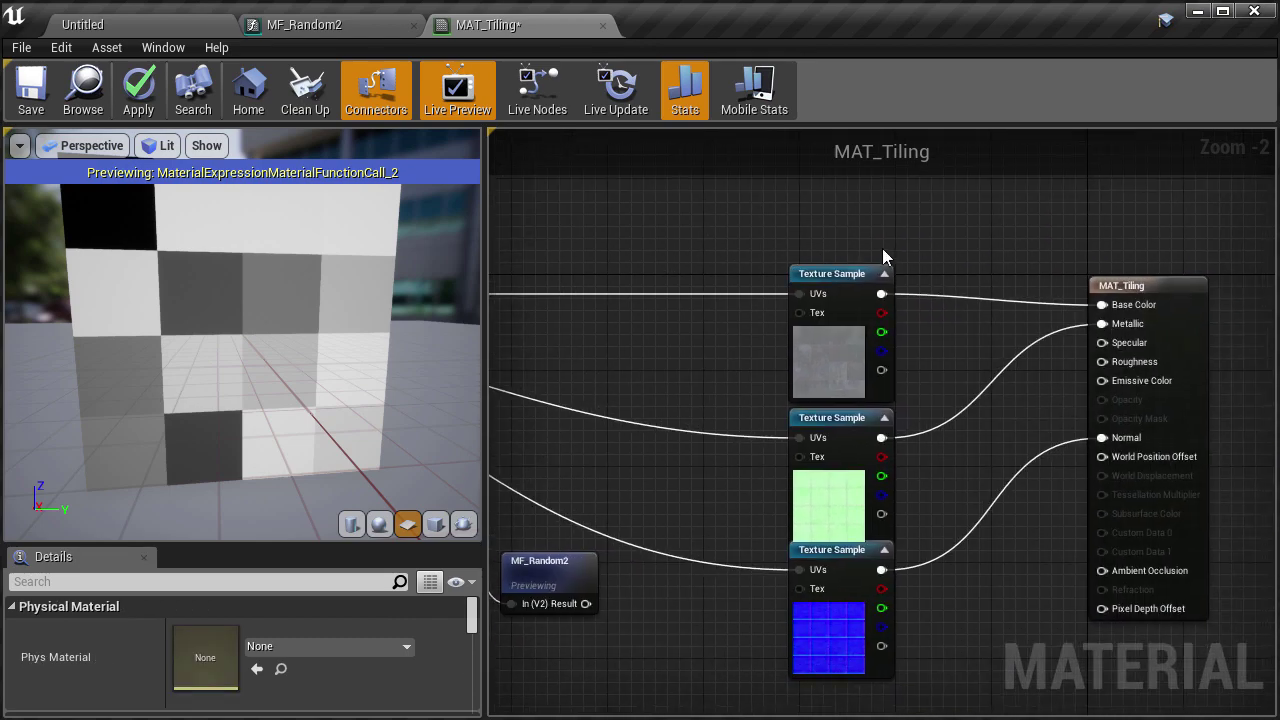
left_click(942, 238)
left_click_drag(880, 293, 955, 261)
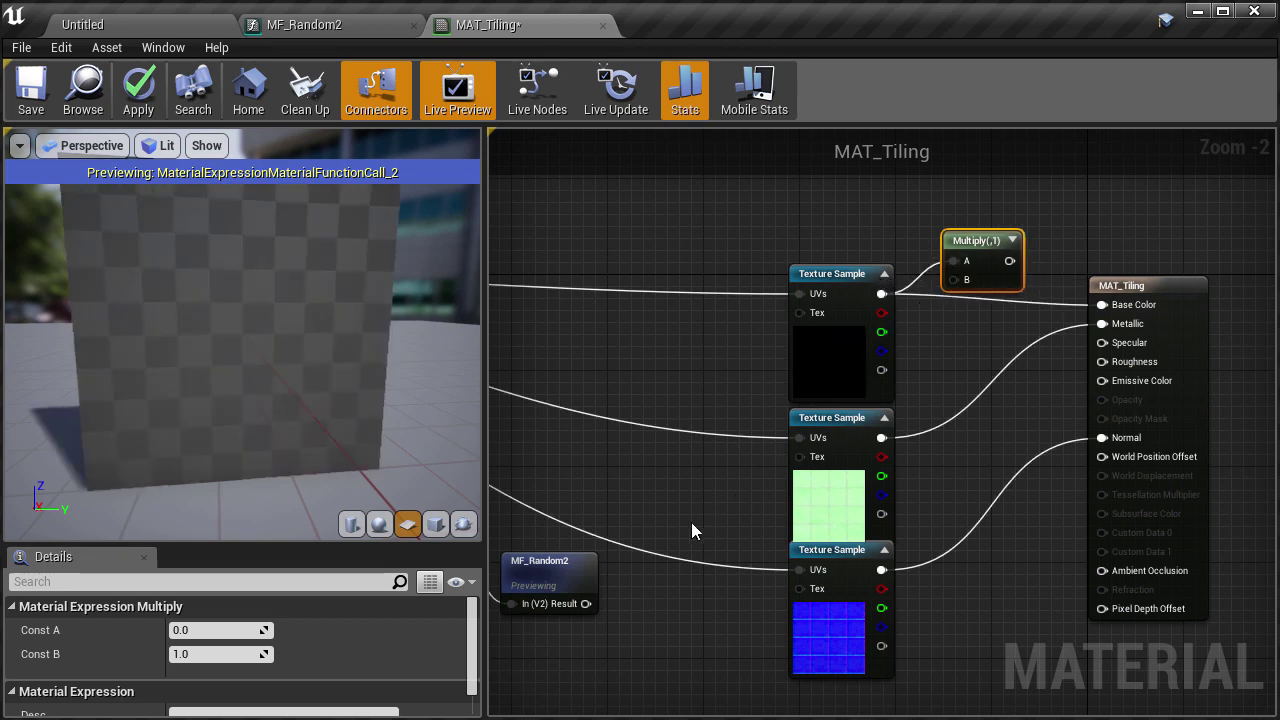
left_click_drag(586, 603, 957, 282)
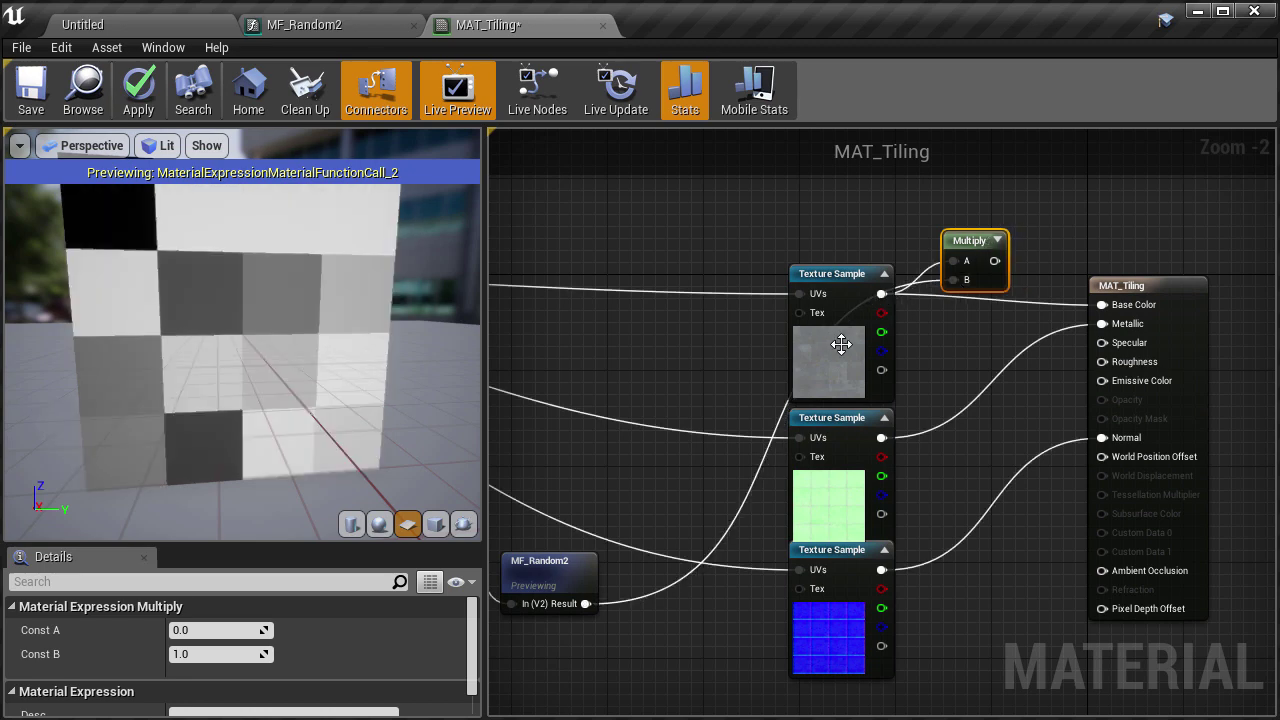
left_click_drag(841, 344, 695, 308)
left_click_drag(995, 261, 1102, 302)
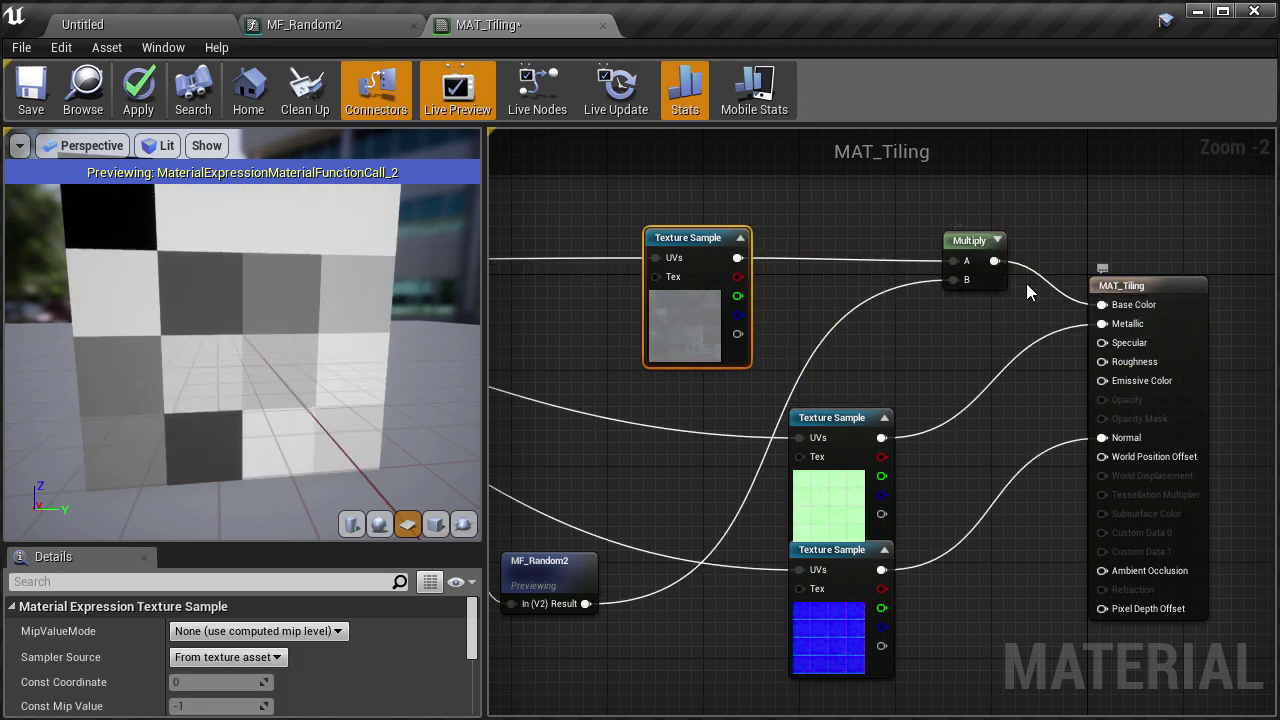
- Stop previewing MF_Random2 and examine the full material on the mesh
right_click(593, 557)
left_click(610, 565)
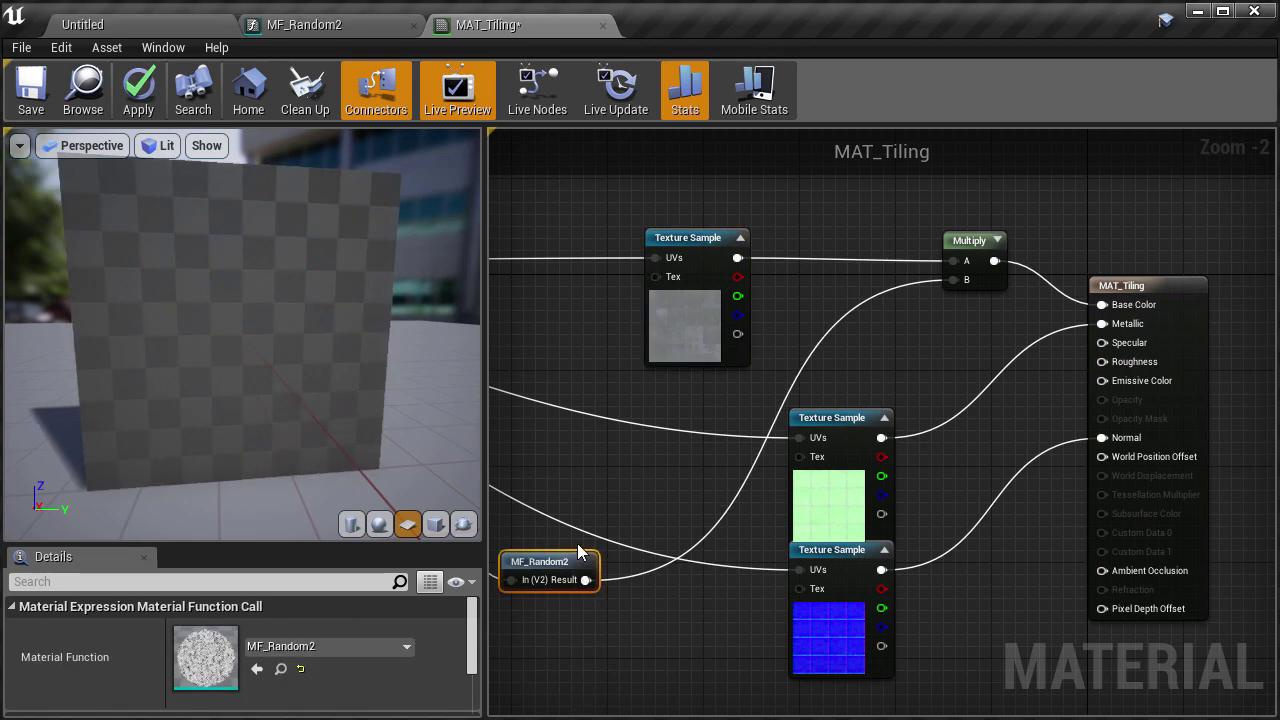
left_click_drag(276, 375, 352, 370)
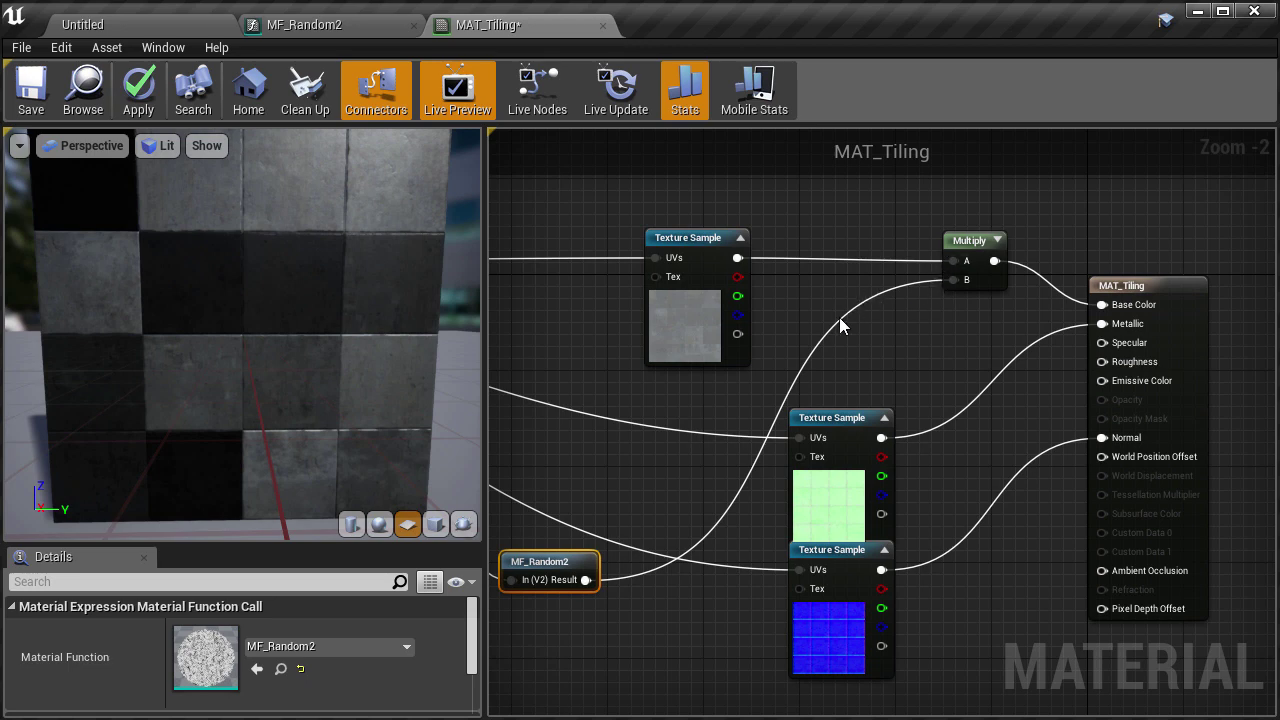
- Move the base color Texture Sample farther from Multiply and add a Constant node with a value of 0.4 above
left_click_drag(674, 350, 590, 351)
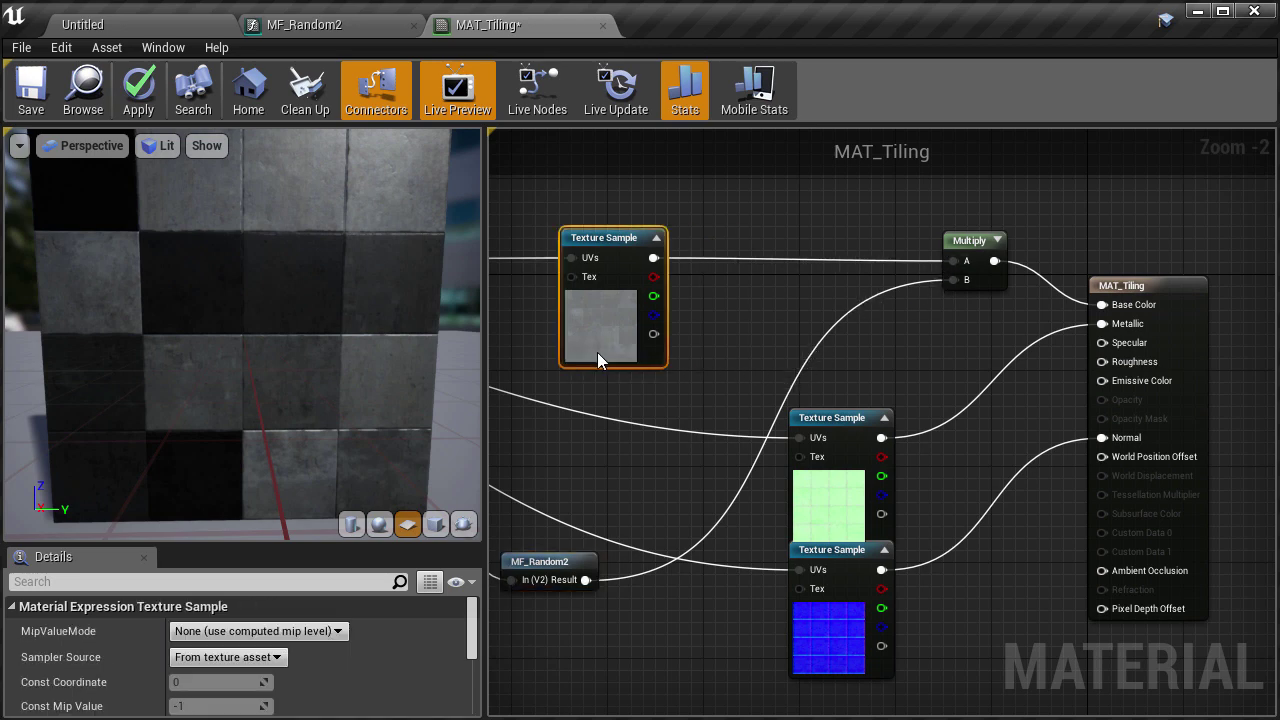
right_click_drag(784, 207, 782, 288)
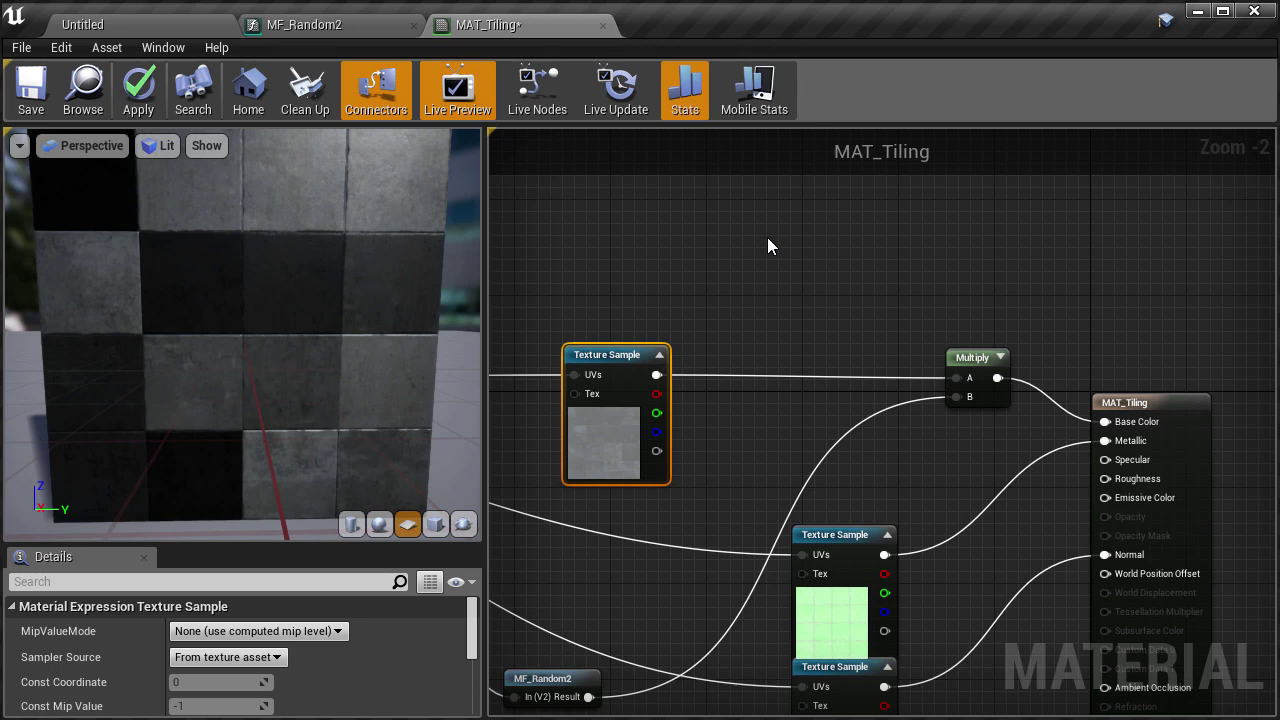
left_click(767, 246)
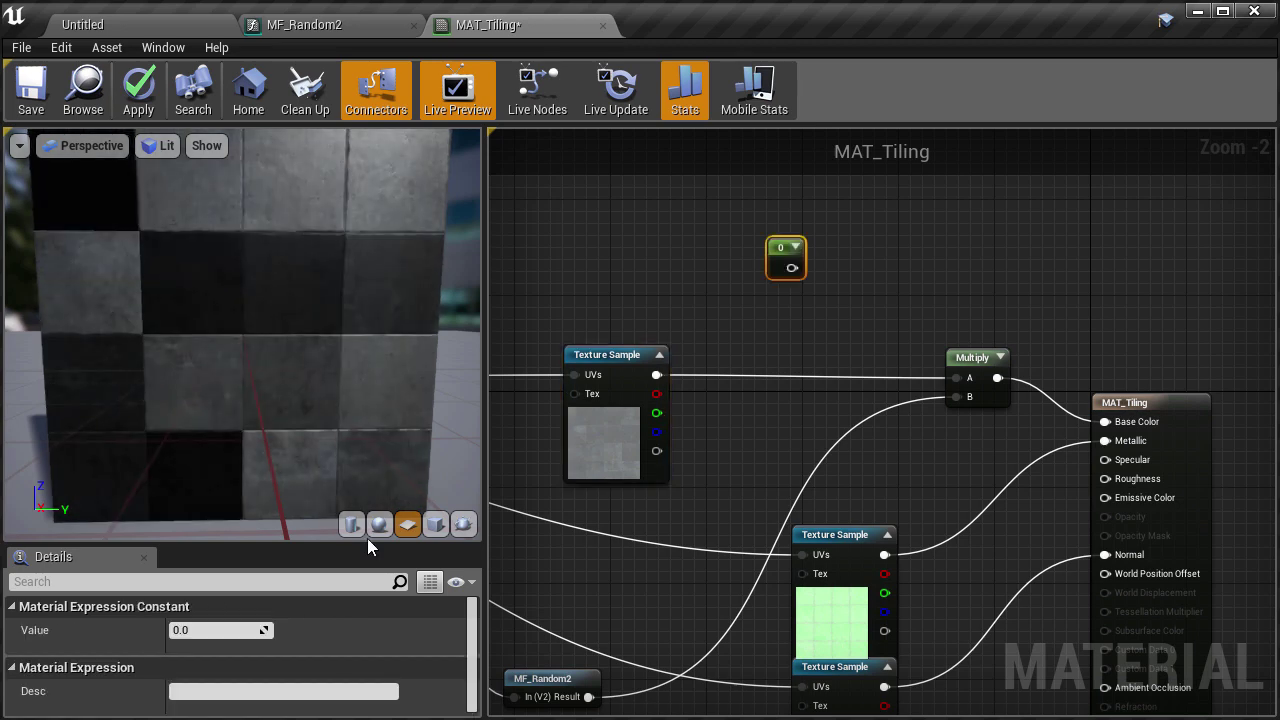
left_click(221, 634)
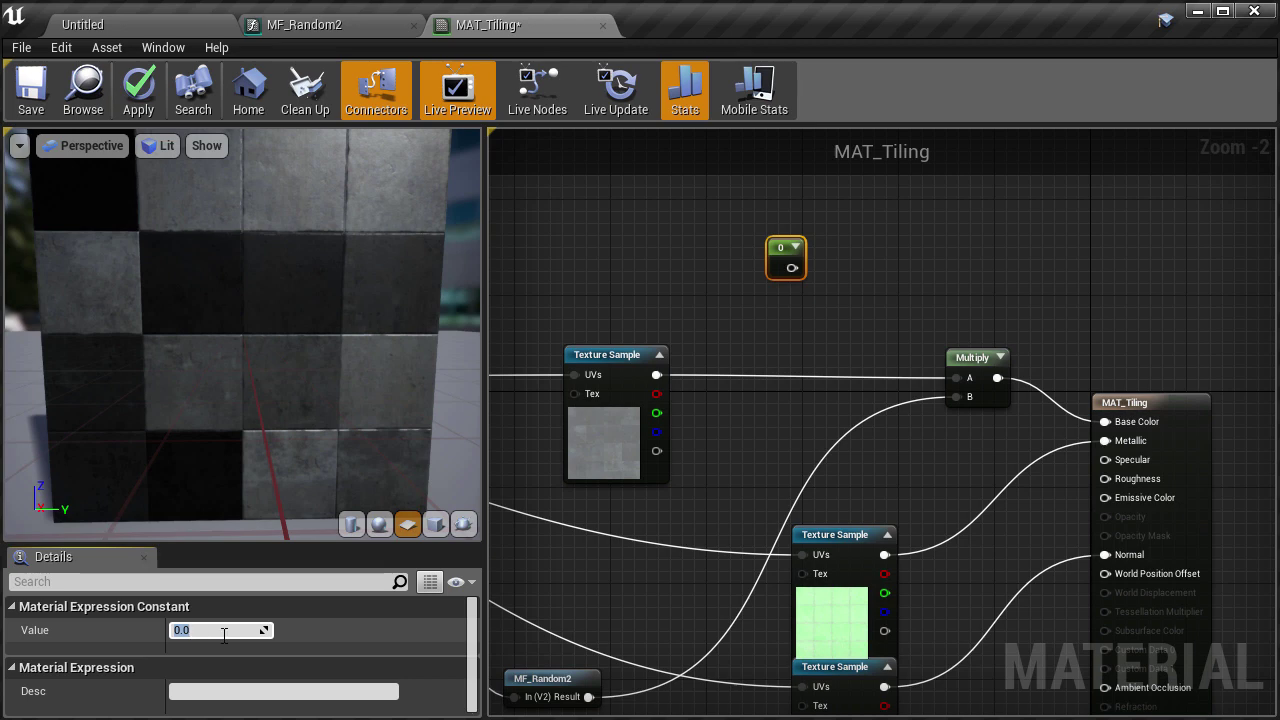
key("Return")
left_click(782, 306)
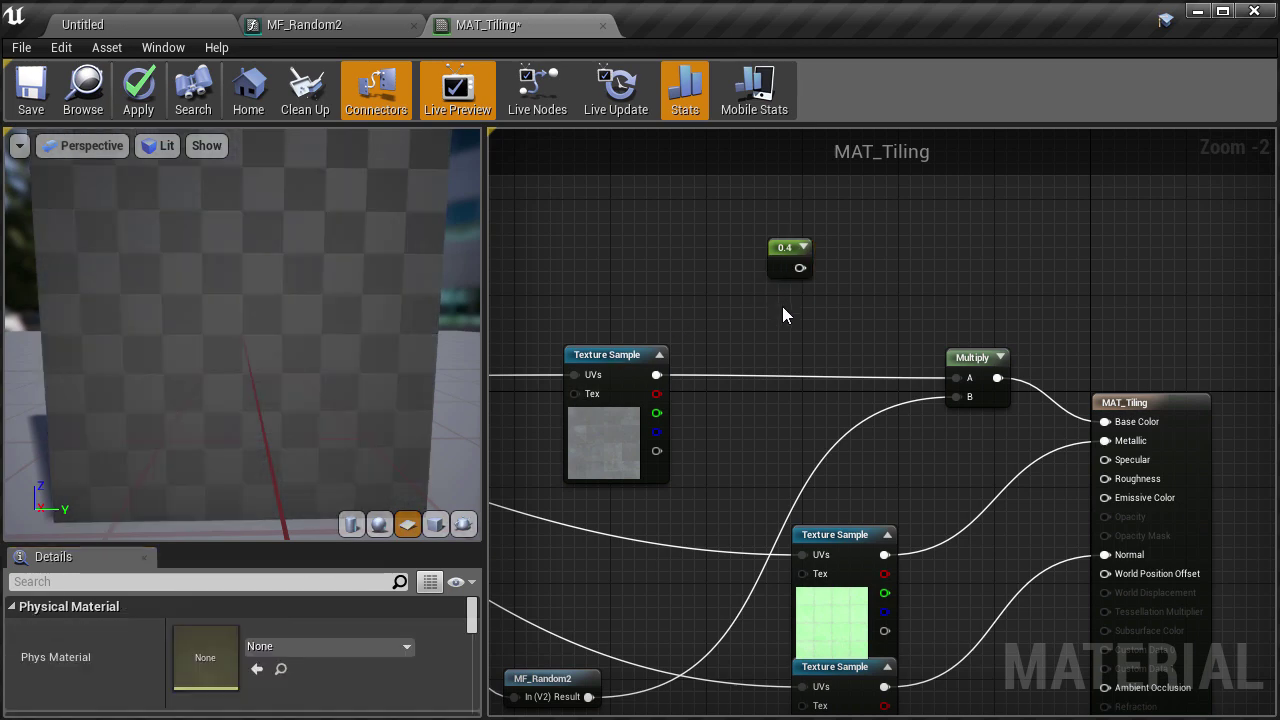
- Add a second Constant node below the 0.4 constant and set its value to 1
left_click(786, 318)
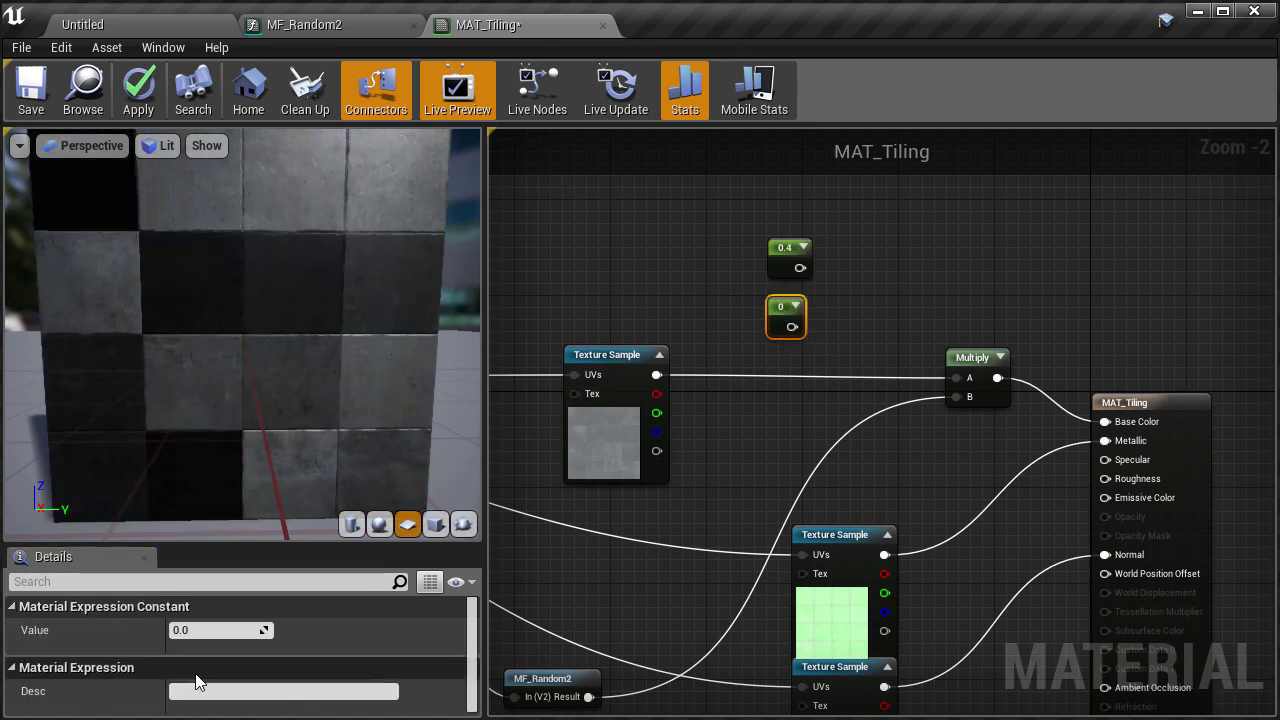
left_click(208, 628)
type("1")
key("Return")
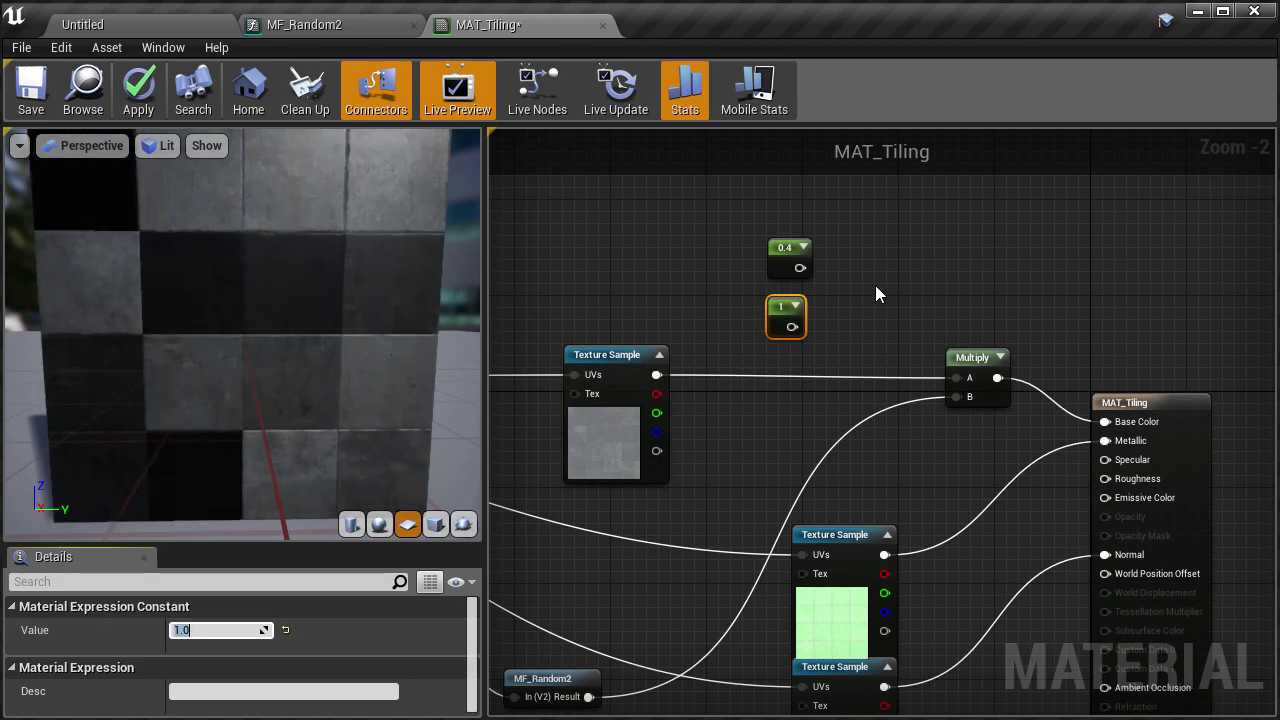
- Add a Lerp node with the 0.4 constant connected to A and the 1 constant connected to B
left_click(876, 288)
scroll(876, 288, "up", 1)
left_click(876, 285)
left_click_drag(913, 300, 899, 258)
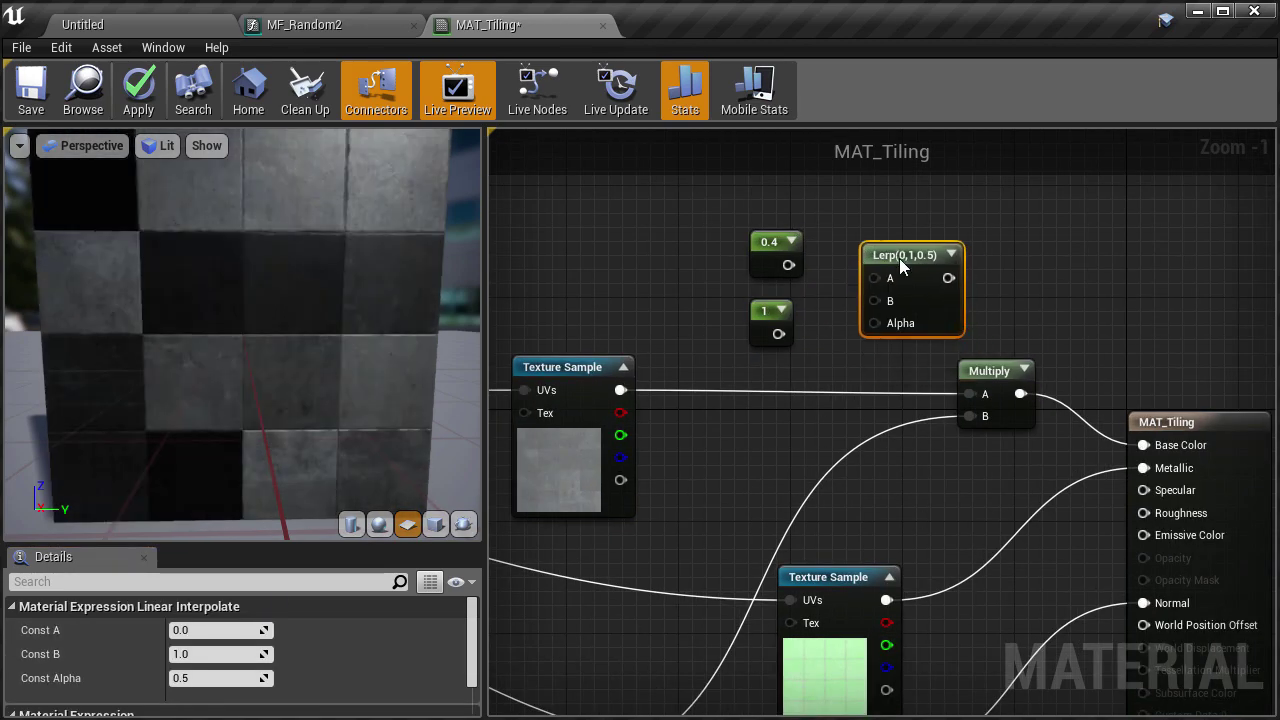
left_click_drag(788, 265, 875, 278)
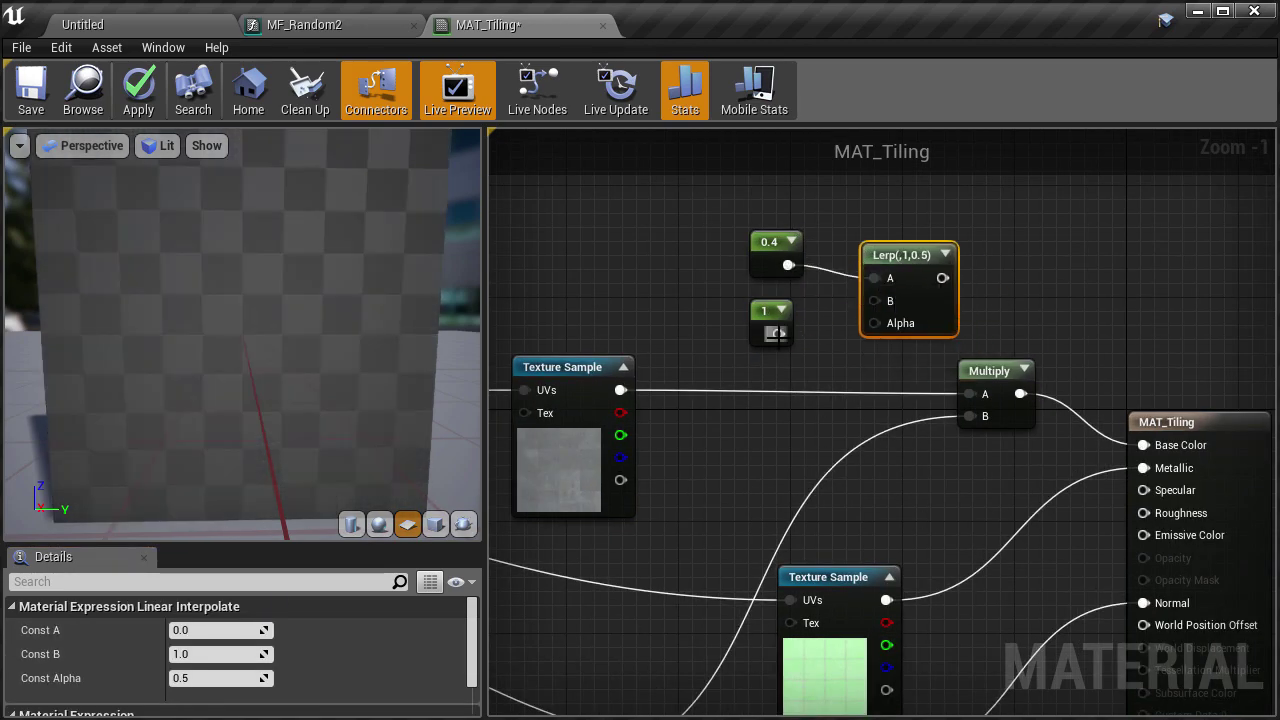
left_click_drag(778, 333, 876, 301)
- Connect the MF_Random2 result to the Lerp's Alpha input and preview the Lerp node on the mesh
right_click_drag(776, 368, 676, 532)
left_click_drag(665, 577, 998, 518)
left_click_drag(875, 502, 886, 488)
left_click(1057, 448)
right_click_drag(1074, 484, 978, 350)
right_click(975, 325)
left_click(995, 332)
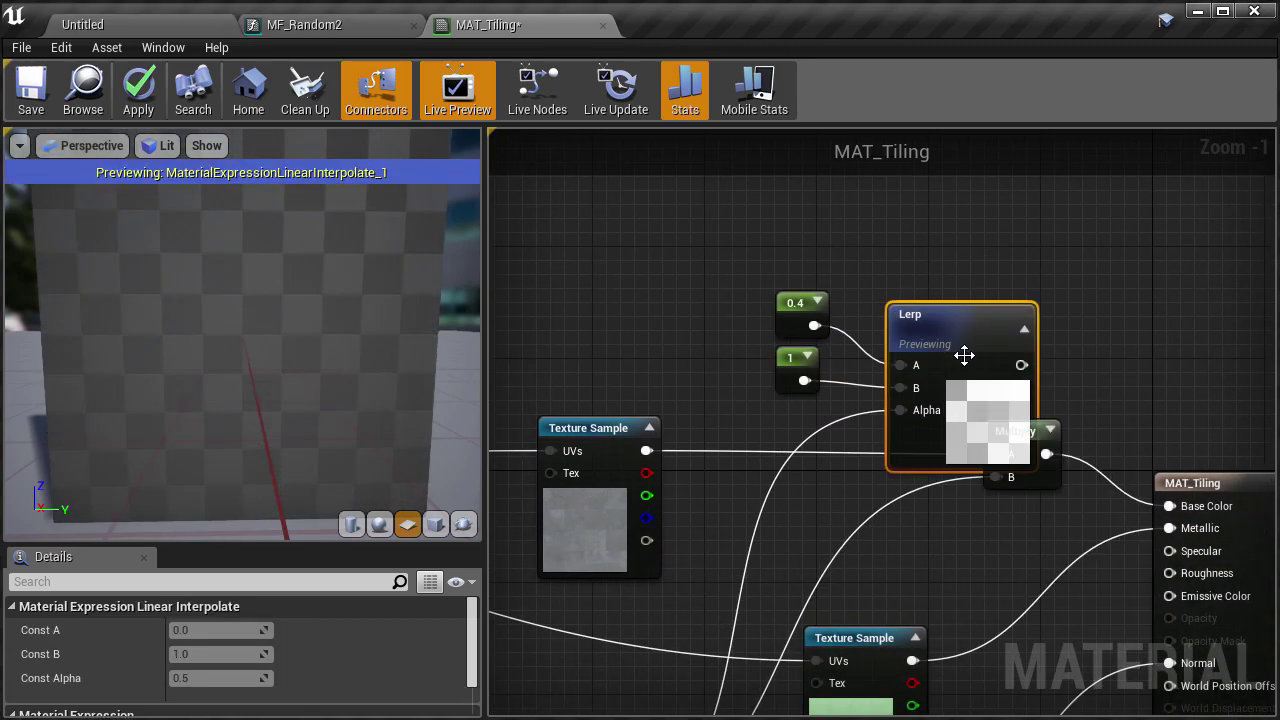
- Try 0.2 for the Constant feeding the Lerp's A input, and settle on 0.15
left_click(800, 312)
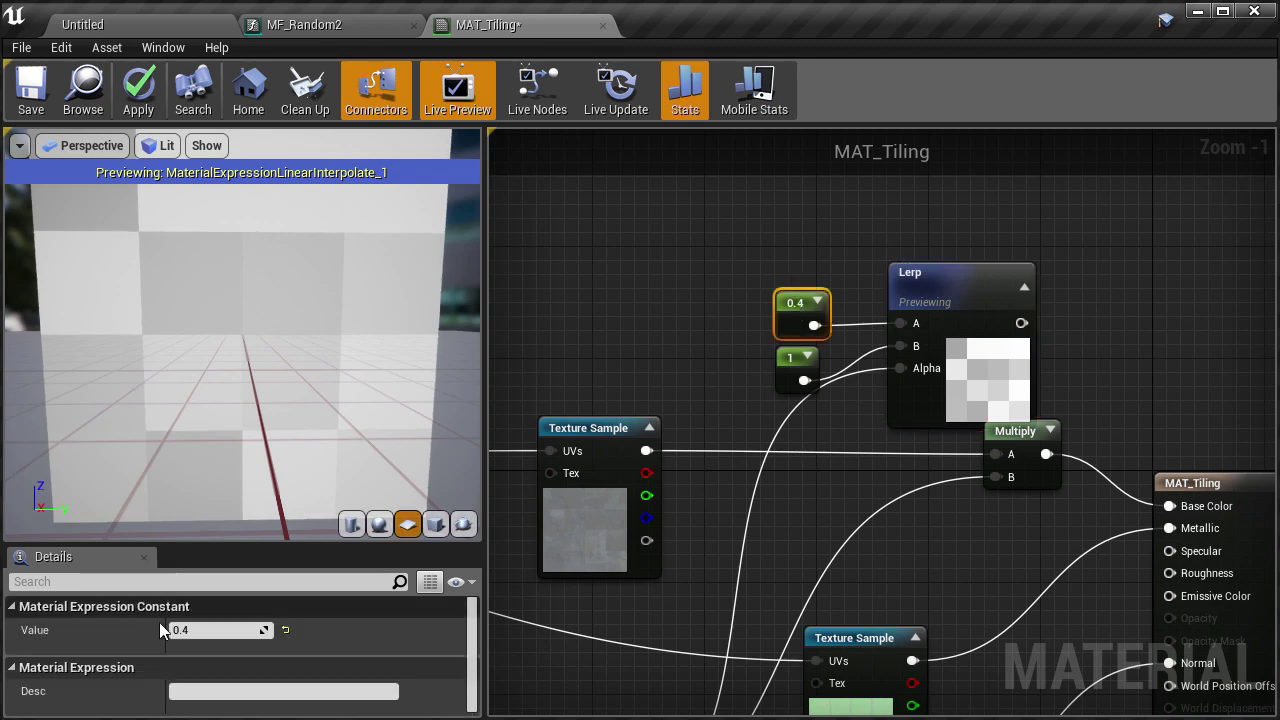
left_click(208, 630)
type("0.2")
key("Return")
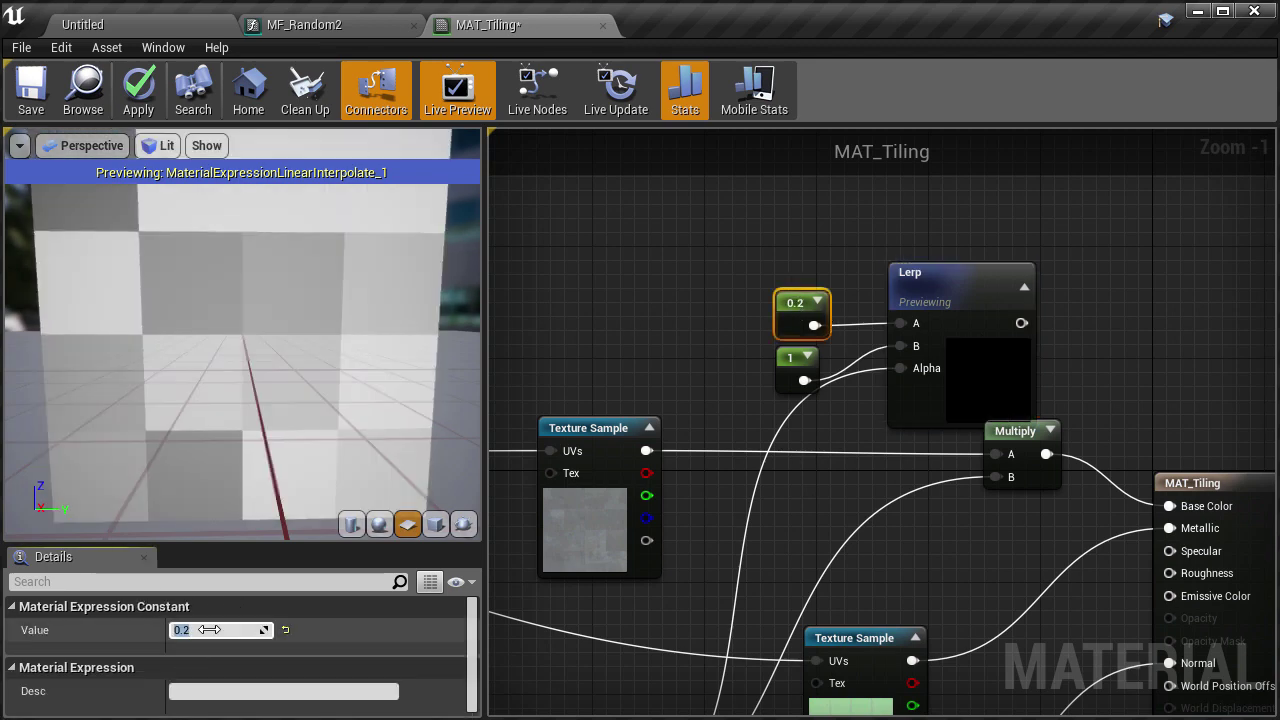
type("0.15")
key("Return")
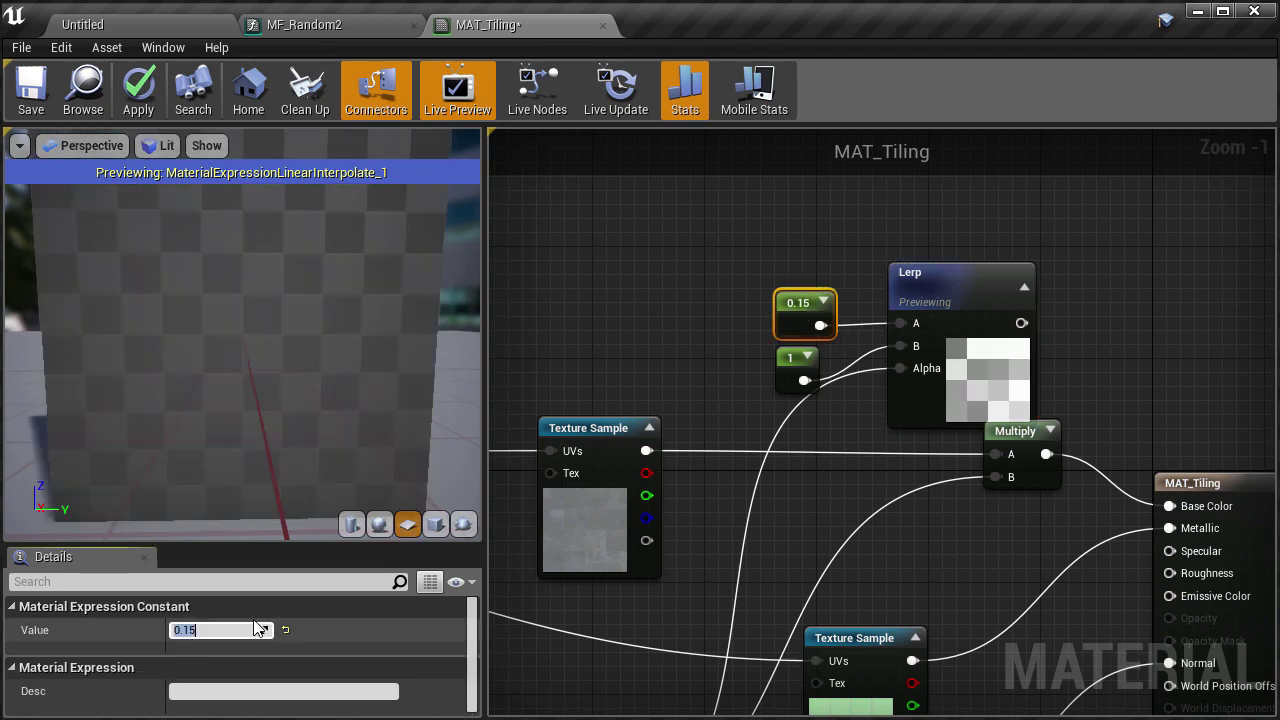
- Reposition the 0.15 and 1 constants beside the Lerp node and stop previewing the Lerp
left_click_drag(778, 298, 763, 271)
left_click_drag(800, 368, 785, 340)
right_click_drag(949, 254, 823, 251)
left_click(814, 260)
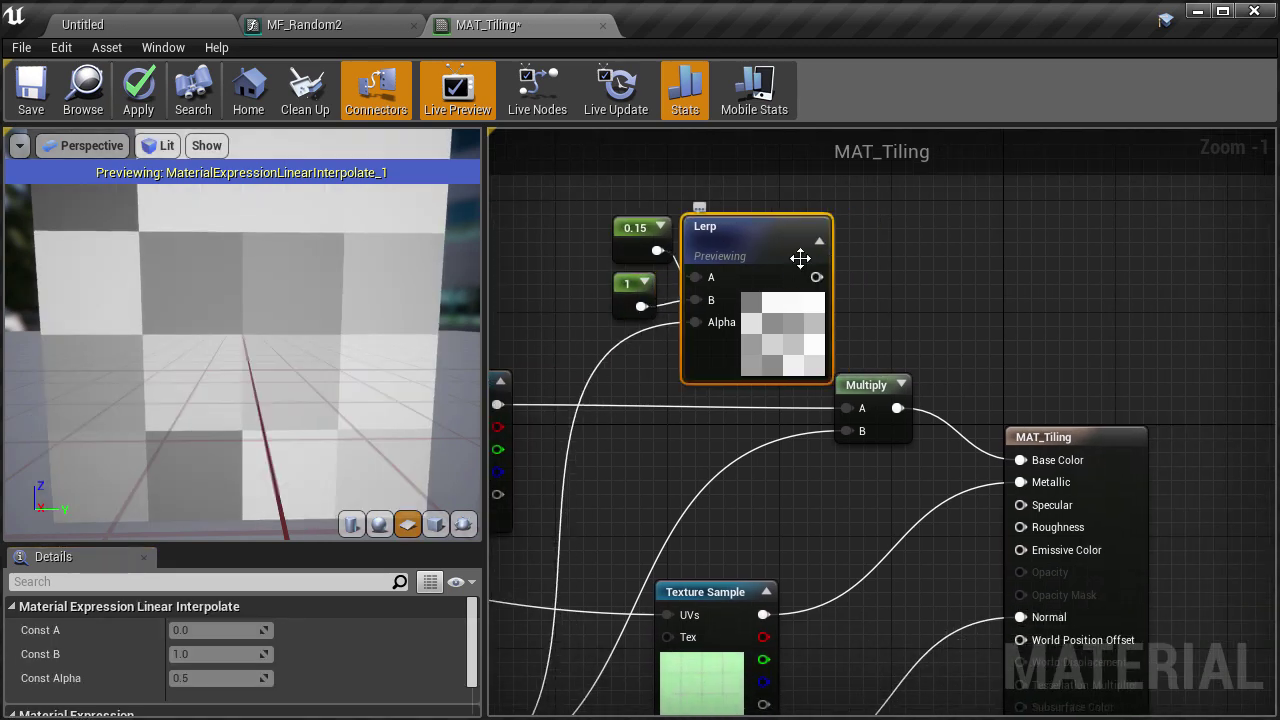
right_click(788, 255)
left_click(789, 253)
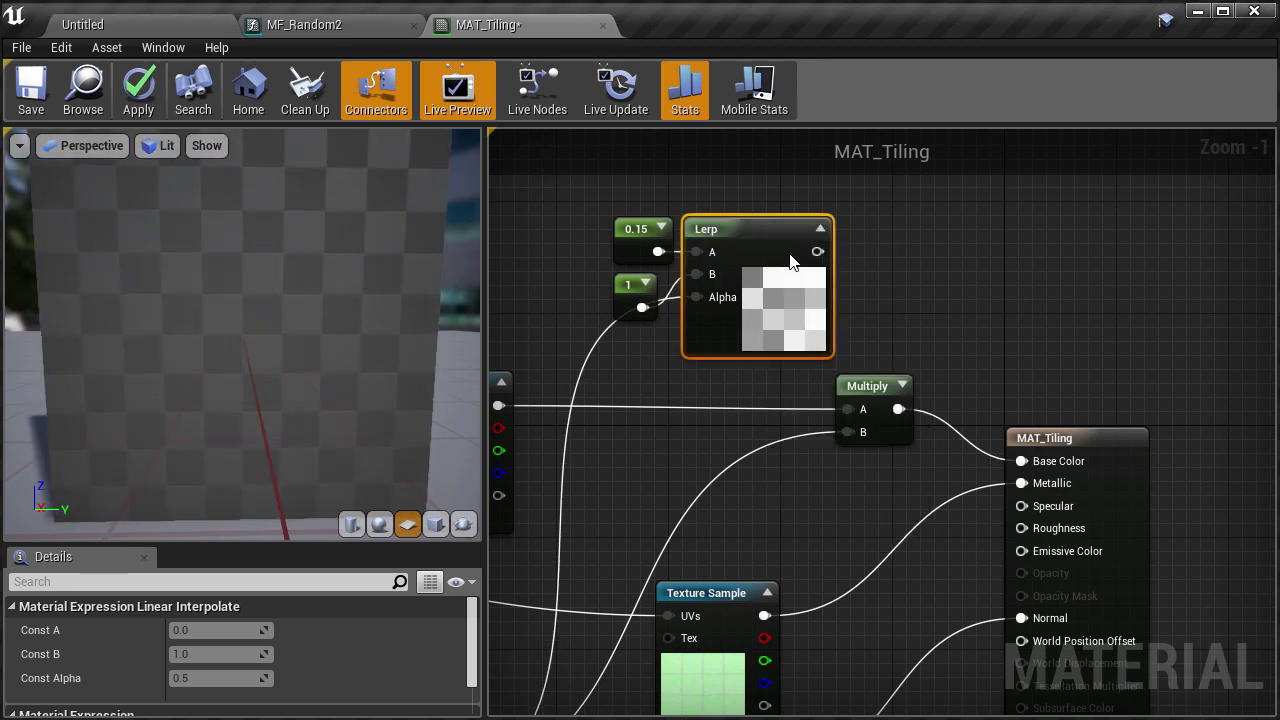
- Connect the Lerp output to the Base Color Multiply's B input and set the Lerp's A constant to 0.5
left_click_drag(760, 256, 847, 432)
right_click_drag(677, 270, 762, 251)
left_click(718, 216)
left_click(186, 630)
type("0.5")
key("Return")
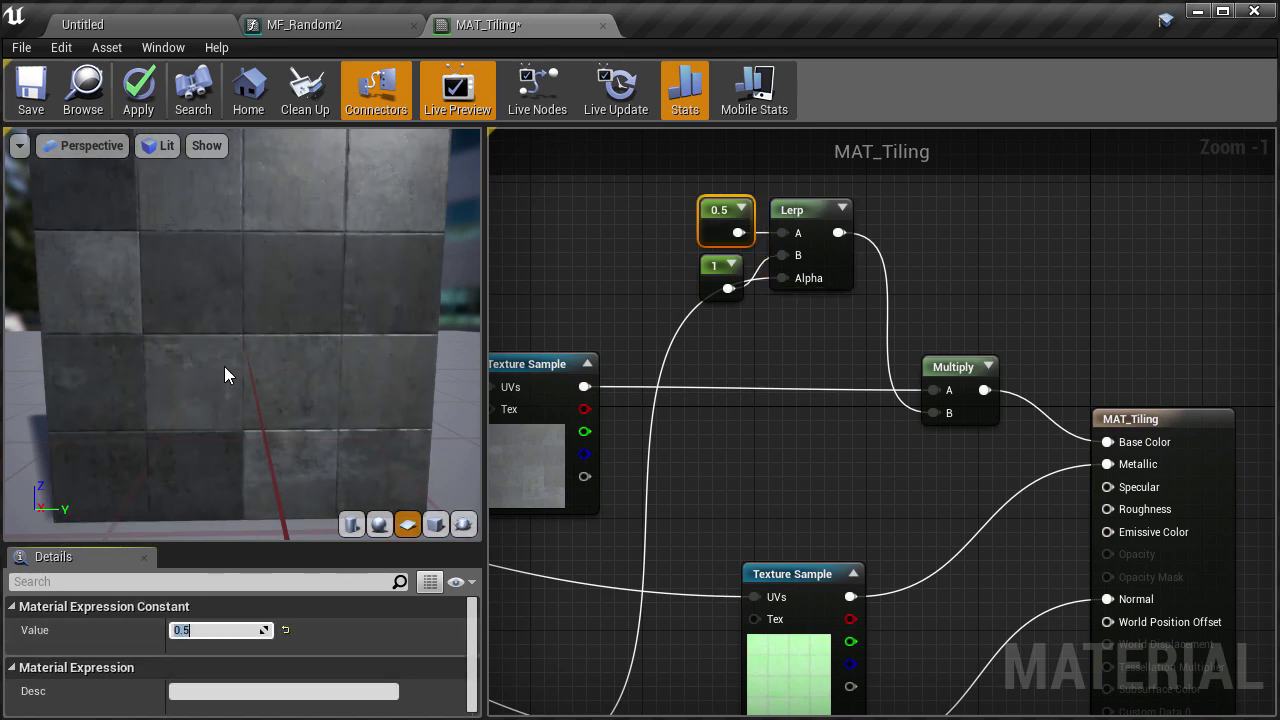
left_click_drag(224, 371, 225, 372)
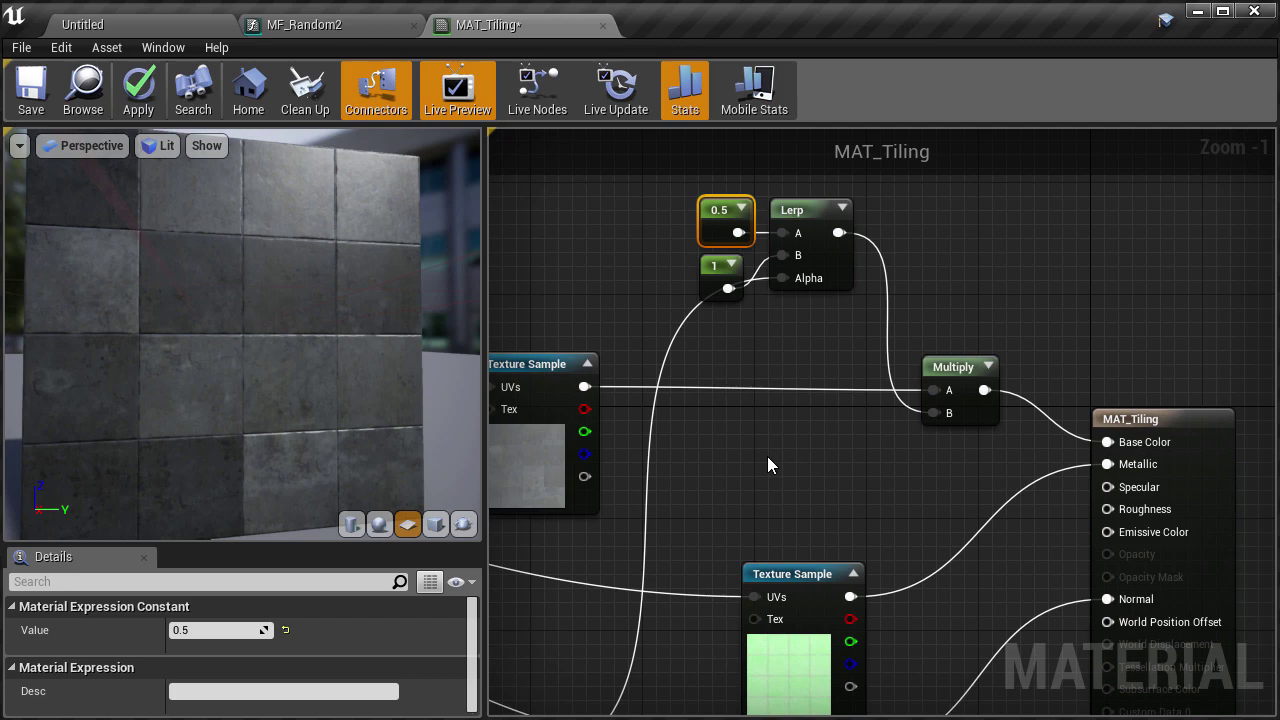
- Add a Multiply node next to the green Texture Sample and connect the texture's output to its A input
right_click_drag(767, 456, 895, 246)
left_click_drag(872, 306, 869, 256)
right_click_drag(965, 223, 904, 420)
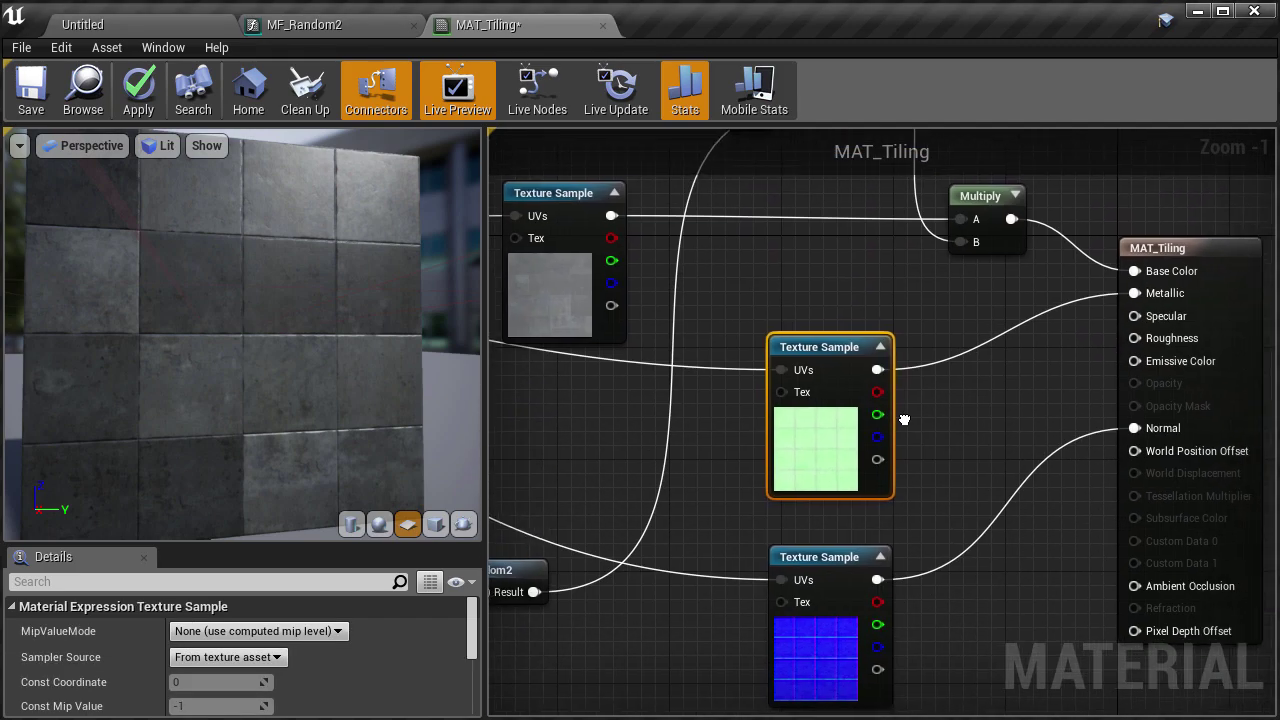
left_click(991, 381)
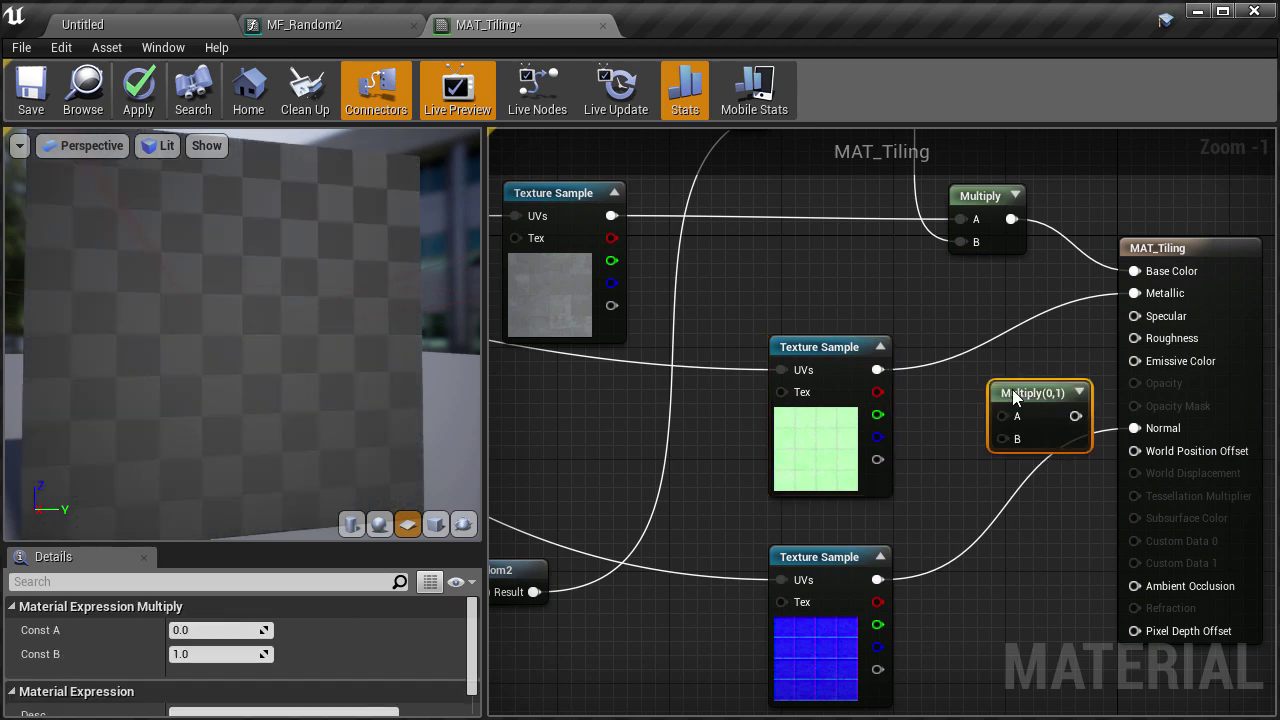
left_click_drag(878, 370, 980, 410)
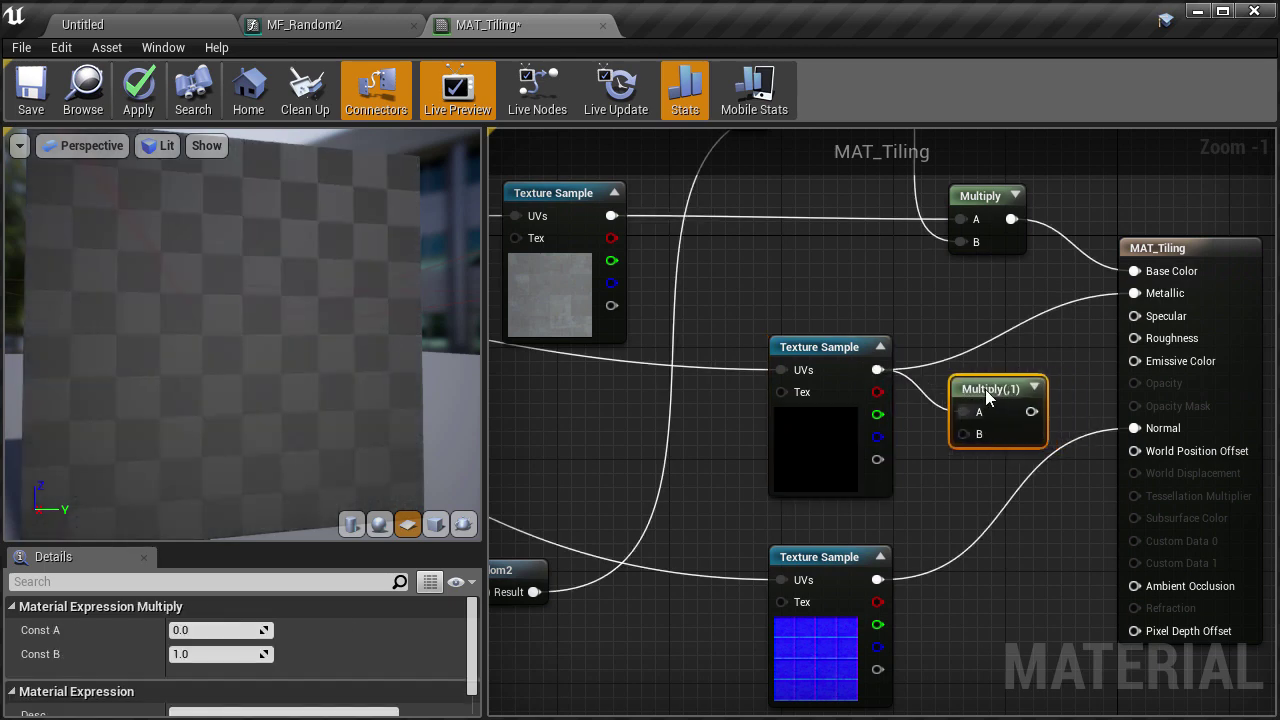
- Connect the MF_Random2 result to the new Multiply's B input and the Multiply output to Metallic
right_click_drag(532, 592, 620, 583)
left_click_drag(622, 583, 1051, 425)
right_click_drag(1107, 444, 903, 511)
left_click_drag(904, 470, 1027, 352)
left_click_drag(748, 533, 703, 477)
left_click_drag(462, 433, 450, 390)
left_click_drag(310, 432, 310, 432)
- Try driving Roughness directly with the MF_Random2 result
right_click_drag(869, 406, 937, 346)
right_click_drag(499, 585, 614, 560)
left_click_drag(611, 565, 1215, 313)
left_click_drag(314, 384, 314, 384)
right_click_drag(641, 453, 880, 283)
left_click_drag(817, 382, 822, 360)
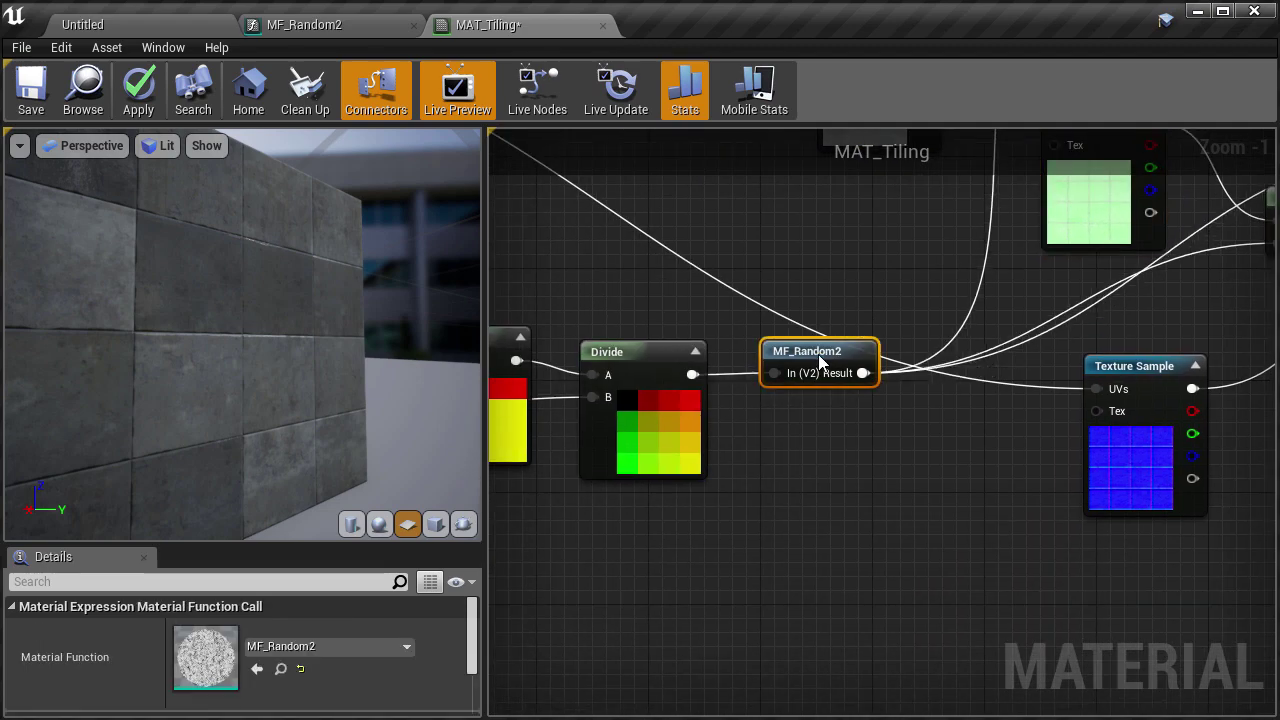
- Reconnect the green Texture Sample straight to Metallic and delete the unused Multiply node
right_click_drag(1090, 163, 778, 399)
left_click_drag(838, 357, 1137, 338)
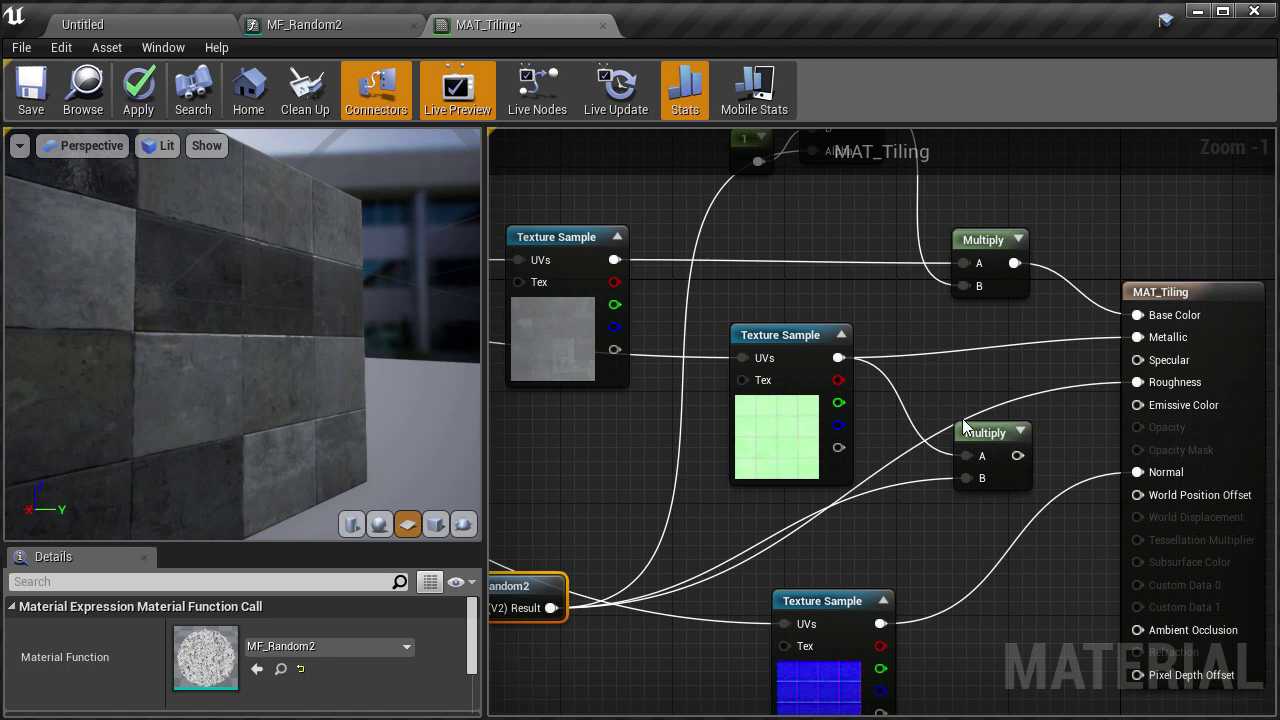
left_click(987, 436)
key("Delete")
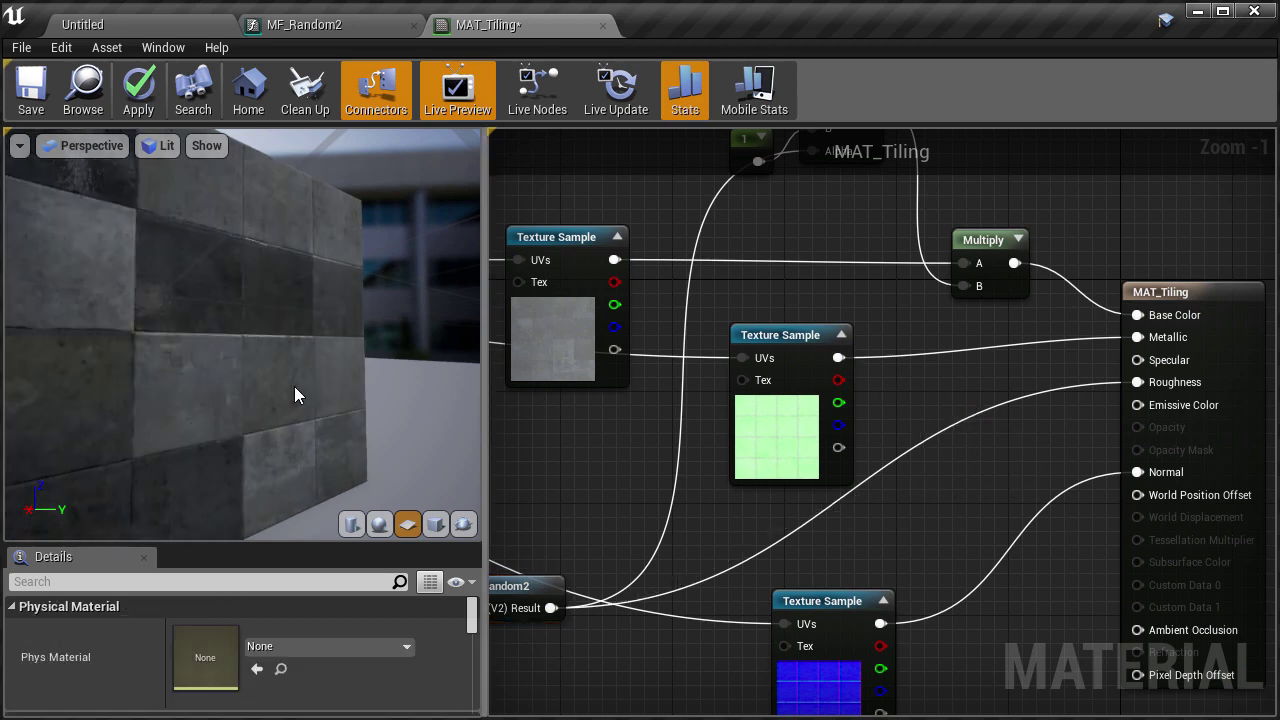
left_click_drag(294, 386, 100, 420)
left_click_drag(325, 330, 365, 290)
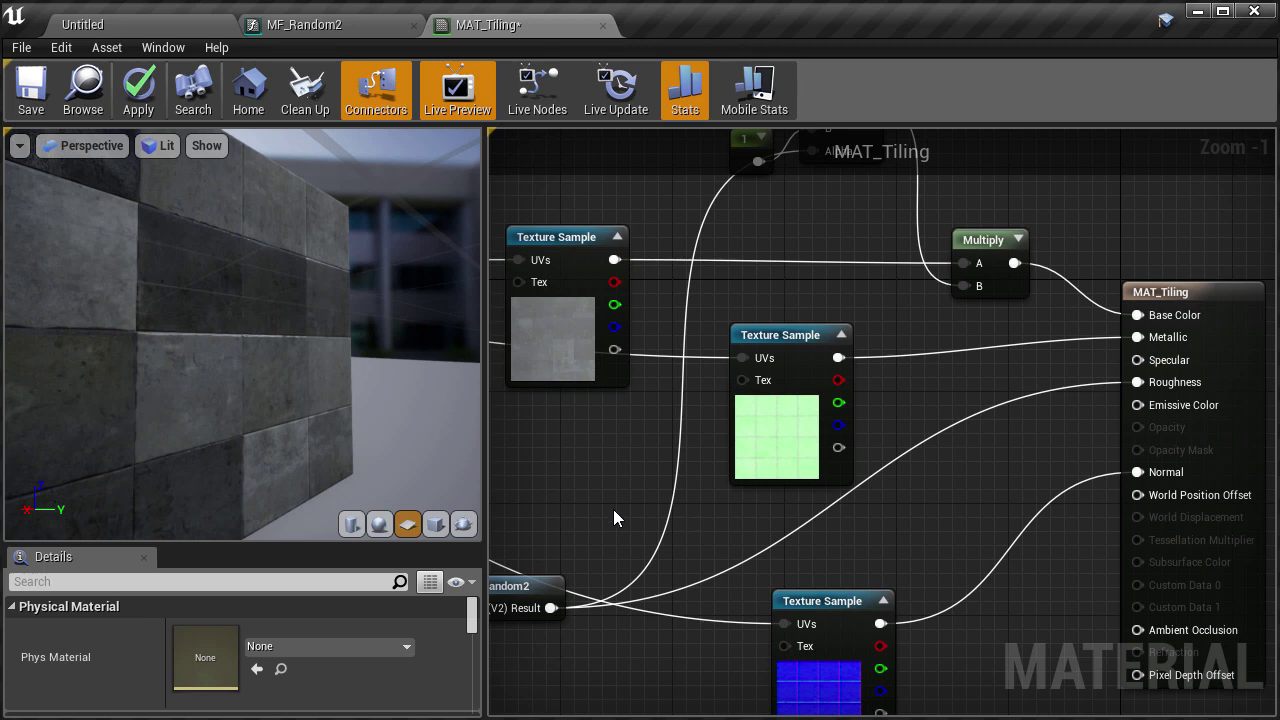
- Duplicate the MF_Random2 node and place the copy below the original
right_click_drag(811, 560, 976, 352)
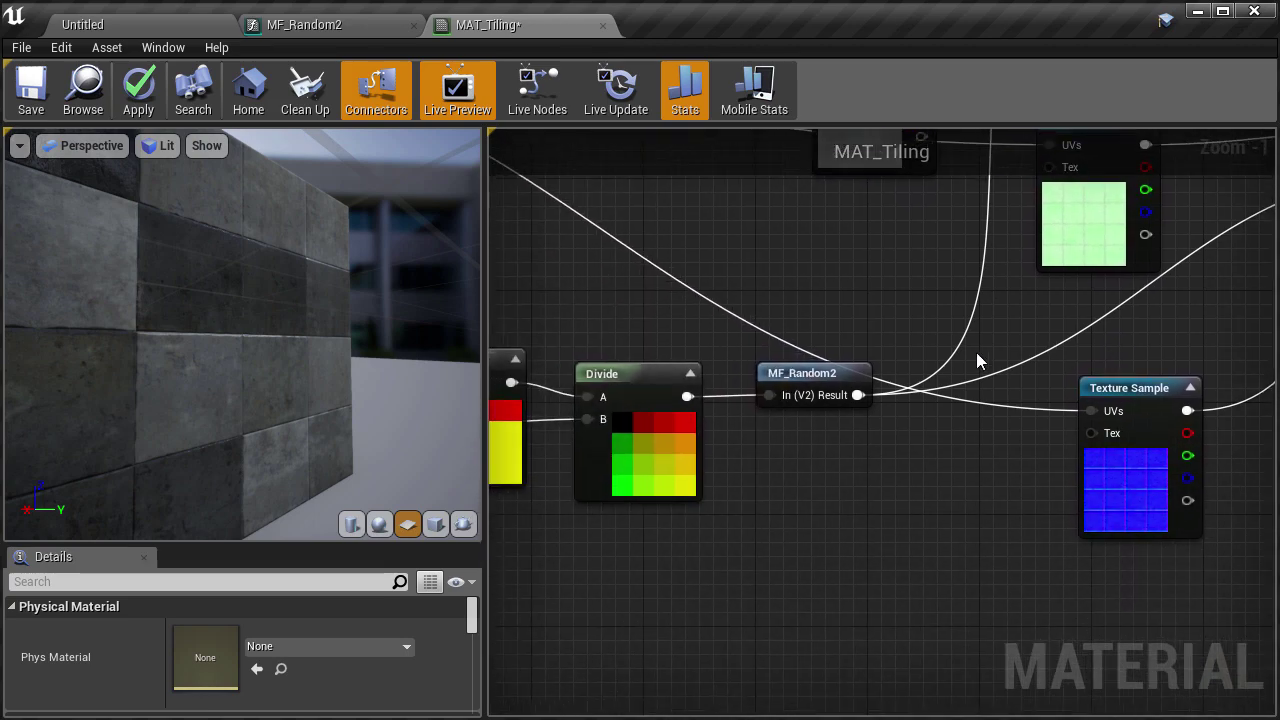
left_click(822, 389)
key("ctrl+w")
left_click_drag(880, 390, 842, 478)
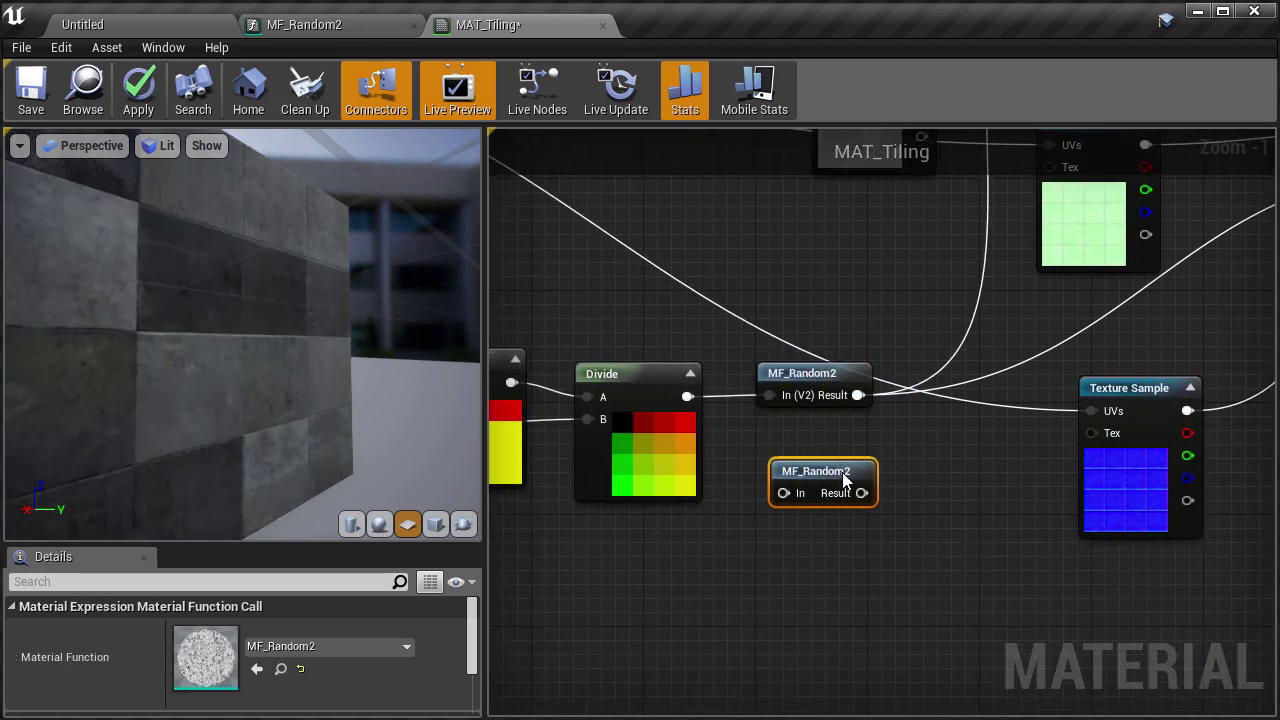
- Insert an Add node before the MF_Random2 copy and connect the Divide output to its A input
right_click(724, 533)
type("add")
left_click(762, 636)
left_click_drag(691, 403, 738, 568)
left_click_drag(830, 480, 876, 553)
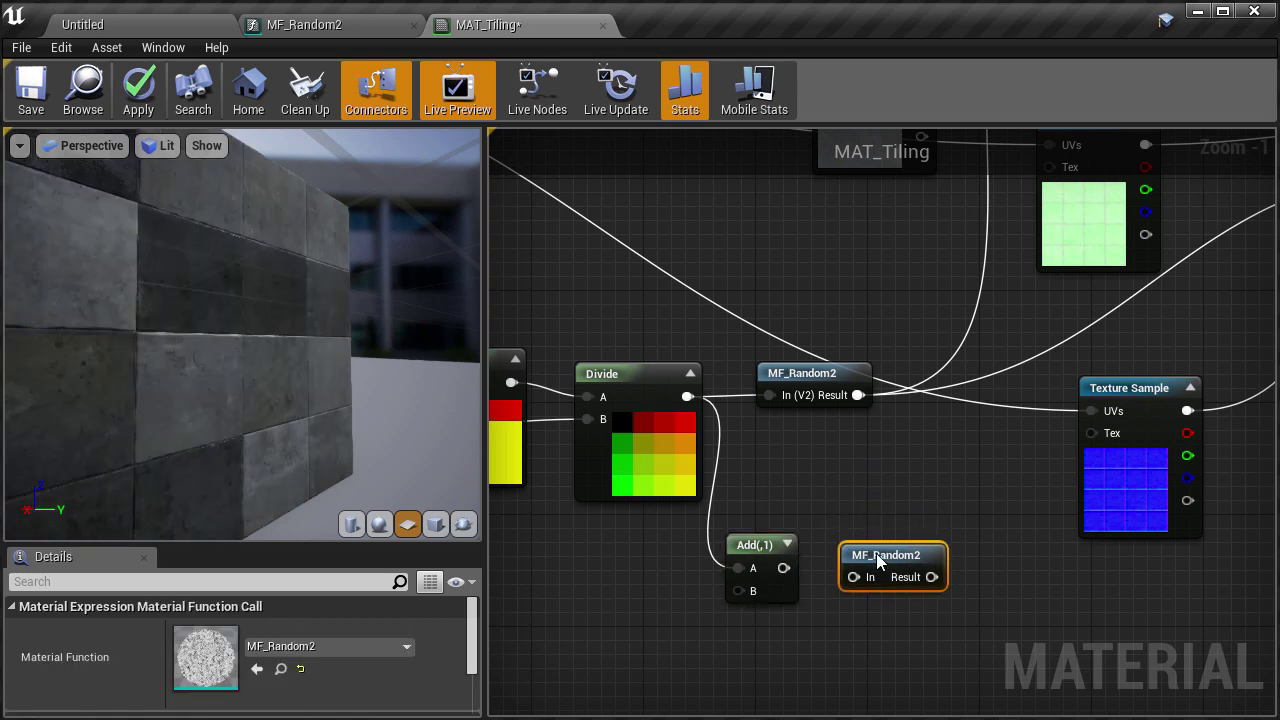
- Add a Constant2Vector node with R 17 and G 33 and connect it to the Add node's B input
left_click(652, 606)
right_click_drag(652, 606, 755, 457)
left_click(222, 626)
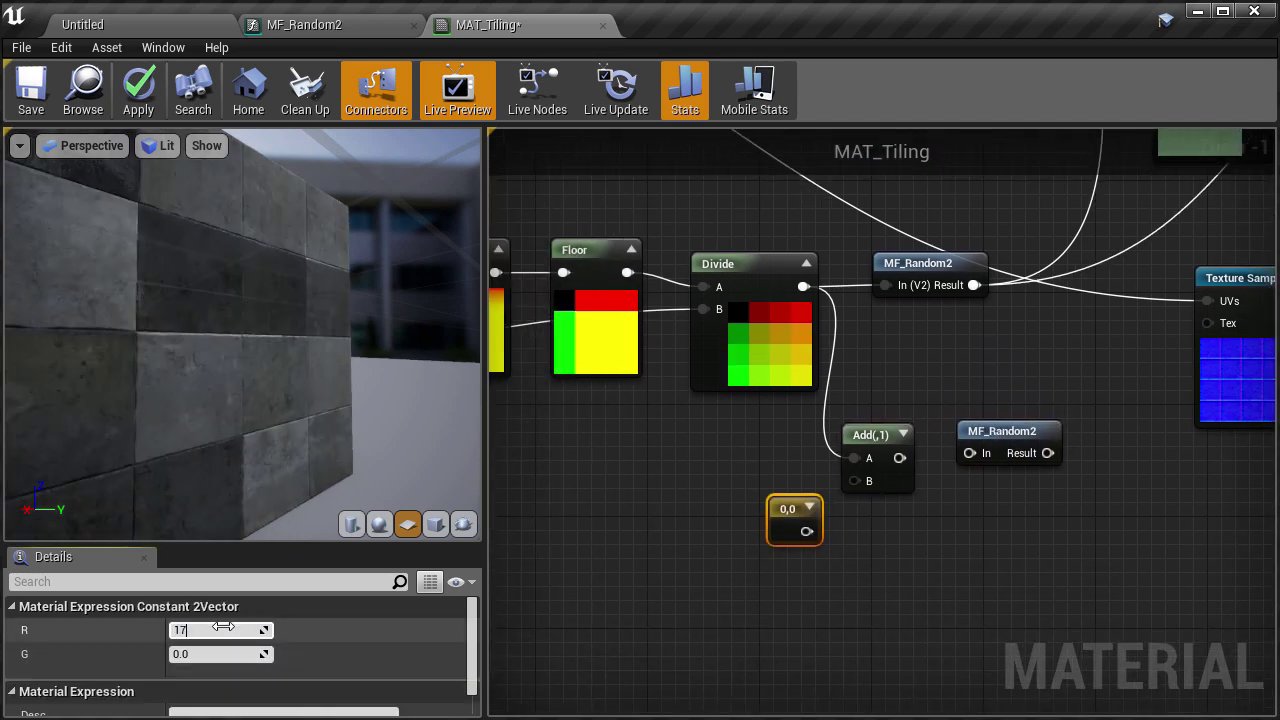
type("17")
key("Tab")
type("33")
key("Return")
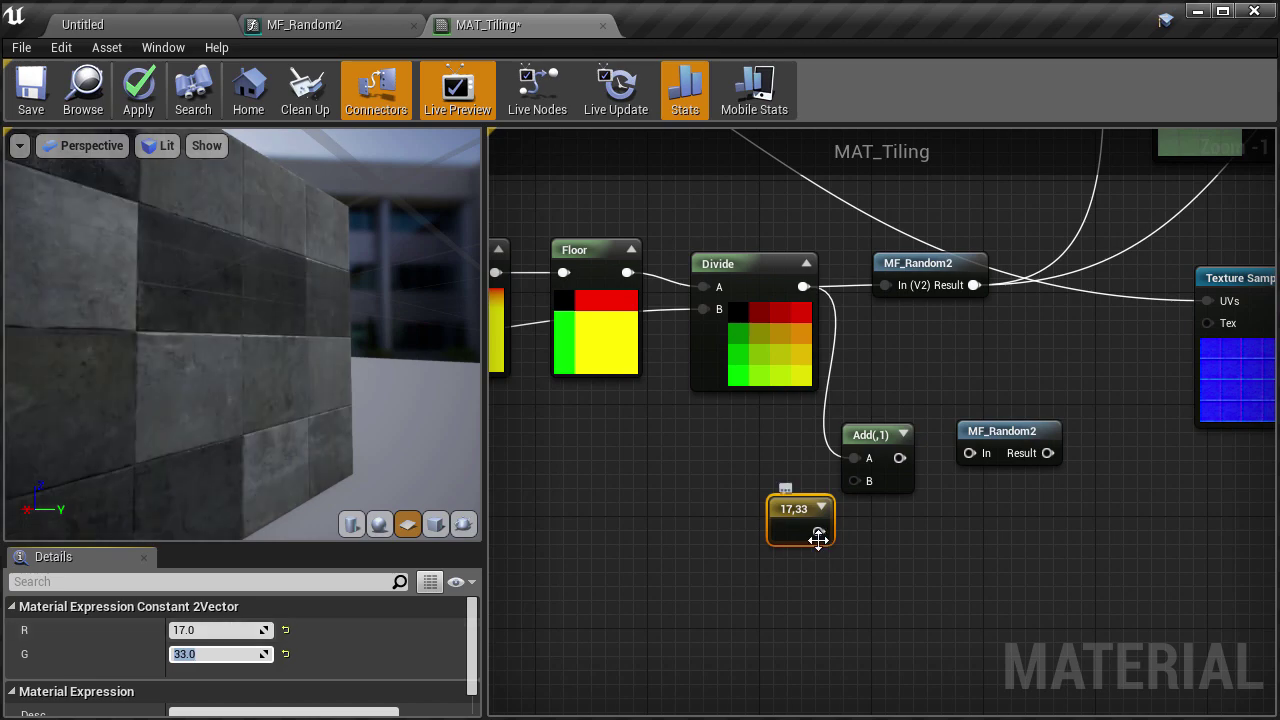
left_click_drag(813, 531, 758, 497)
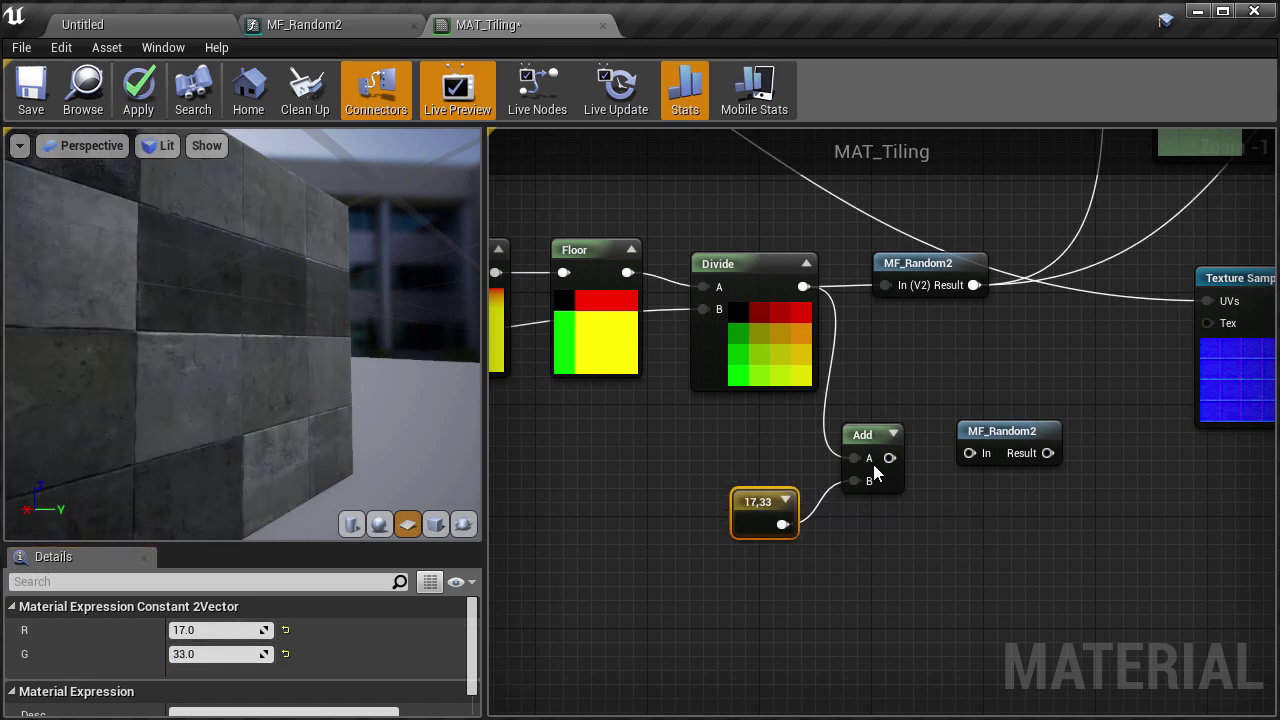
- Connect the Add output to the second MF_Random2's input and that function's result to Roughness
left_click_drag(889, 457, 968, 454)
right_click_drag(991, 393, 797, 496)
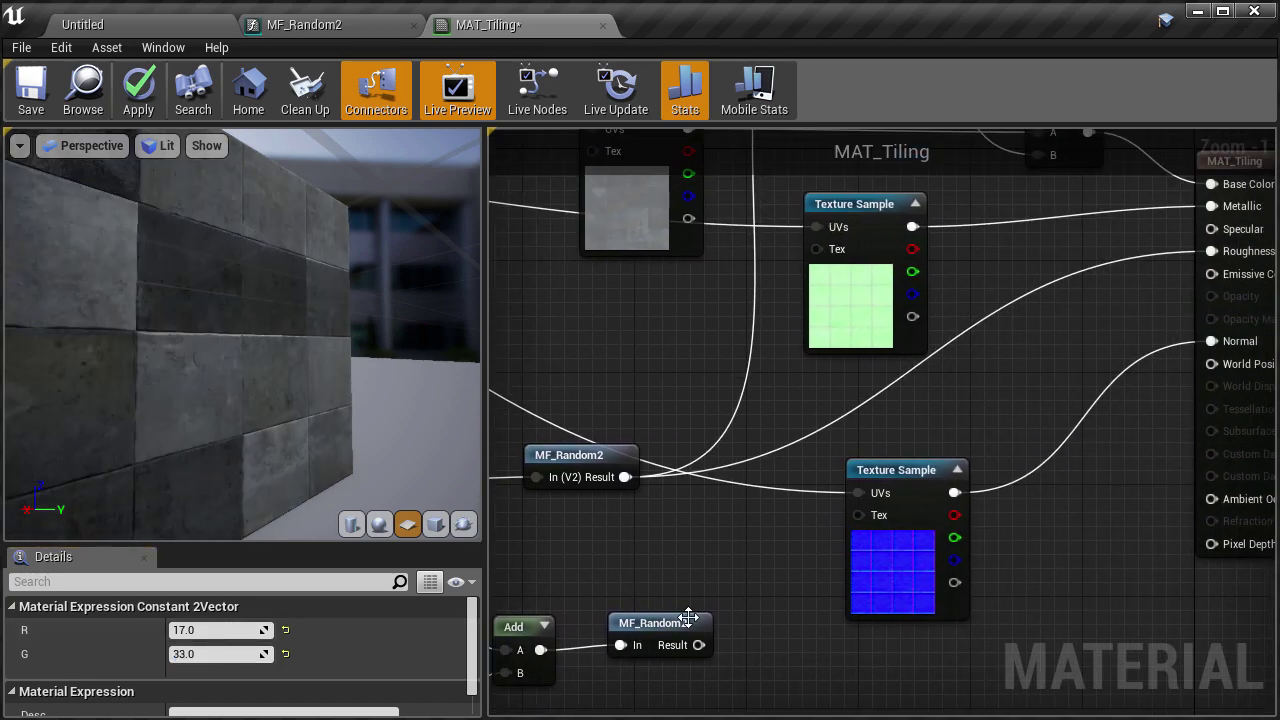
left_click_drag(698, 645, 1216, 256)
right_click_drag(1126, 311, 991, 386)
left_click_drag(300, 330, 300, 300)
- Move the MAT_Tiling output node farther right and align the normal map's Texture Sample beneath the green one
right_click_drag(921, 413, 714, 493)
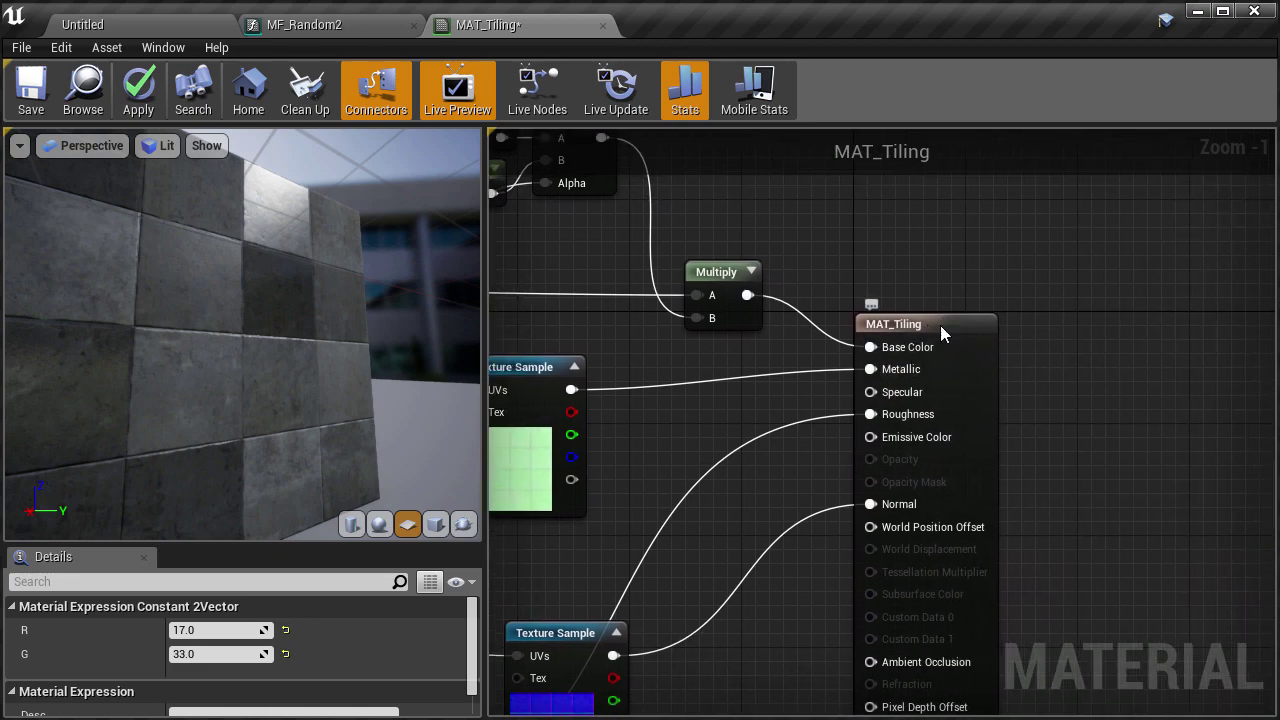
left_click_drag(957, 325, 1276, 331)
right_click_drag(630, 464, 1160, 214)
left_click_drag(960, 454, 916, 399)
right_click_drag(1059, 305, 814, 468)
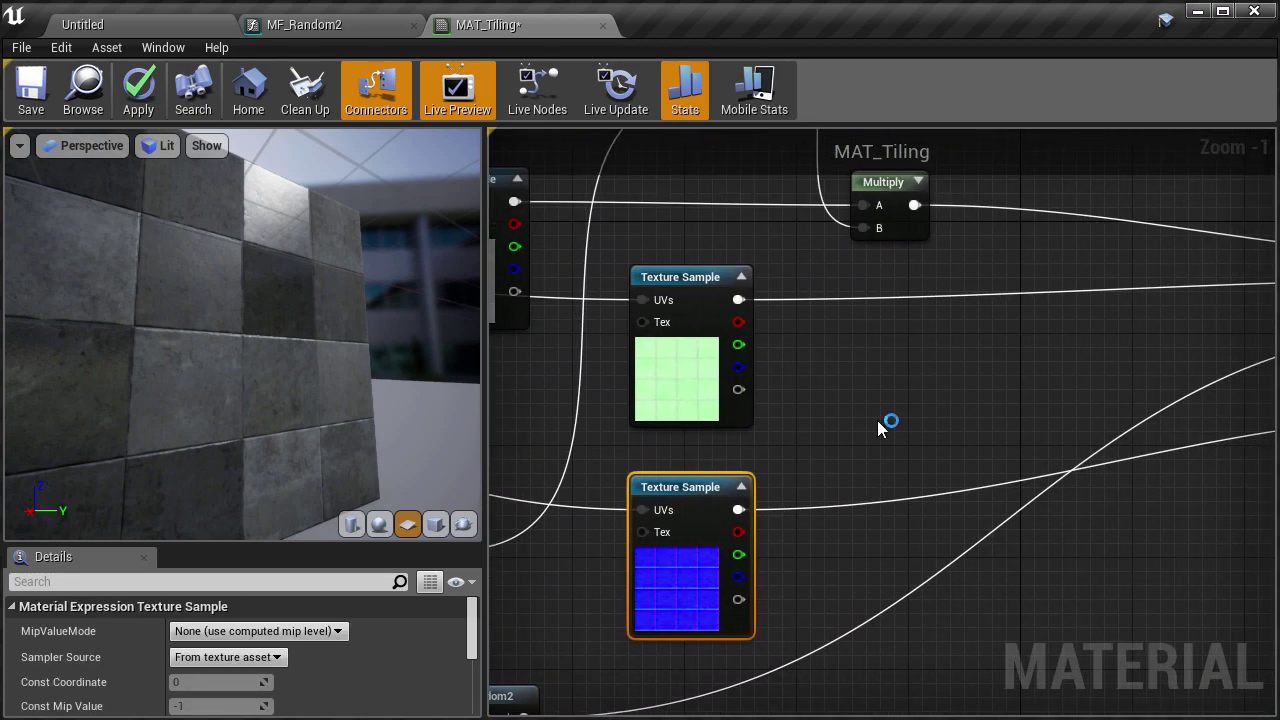
- Add two Constant nodes to the right of the Texture Samples and set the lower one to 0.2
key("1")
left_click(878, 420)
left_click(885, 531)
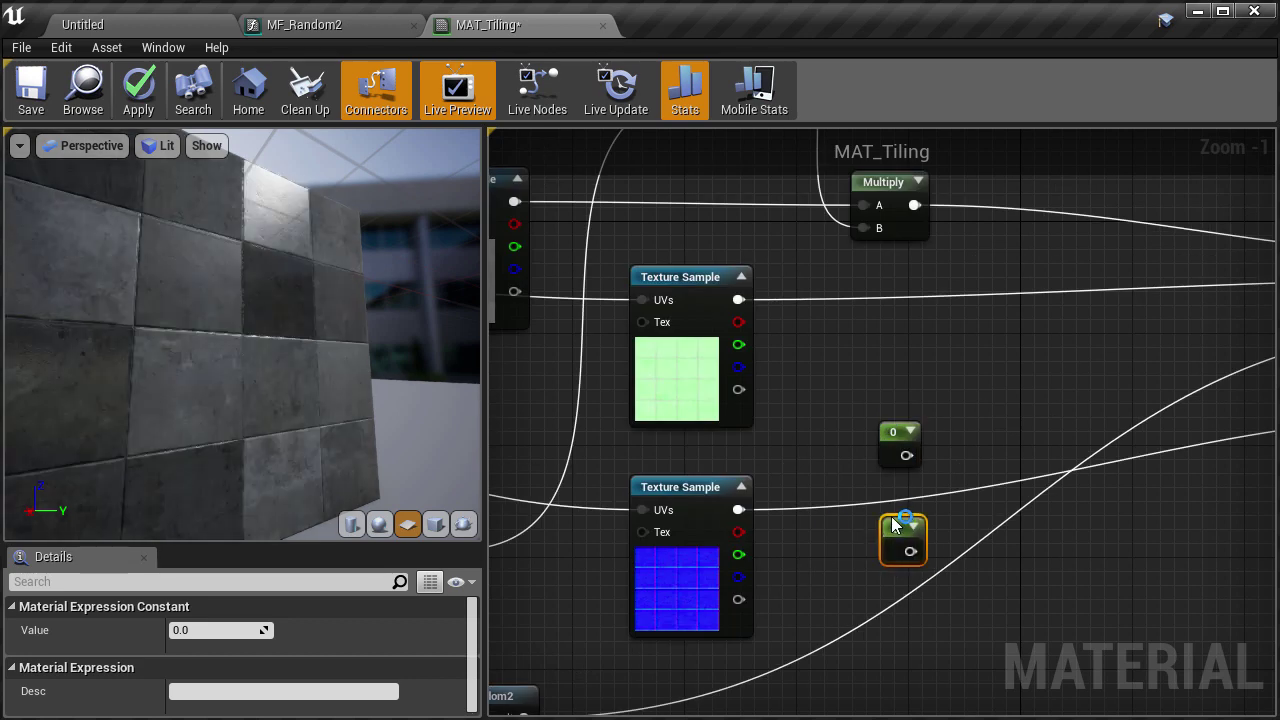
left_click_drag(215, 630, 235, 630)
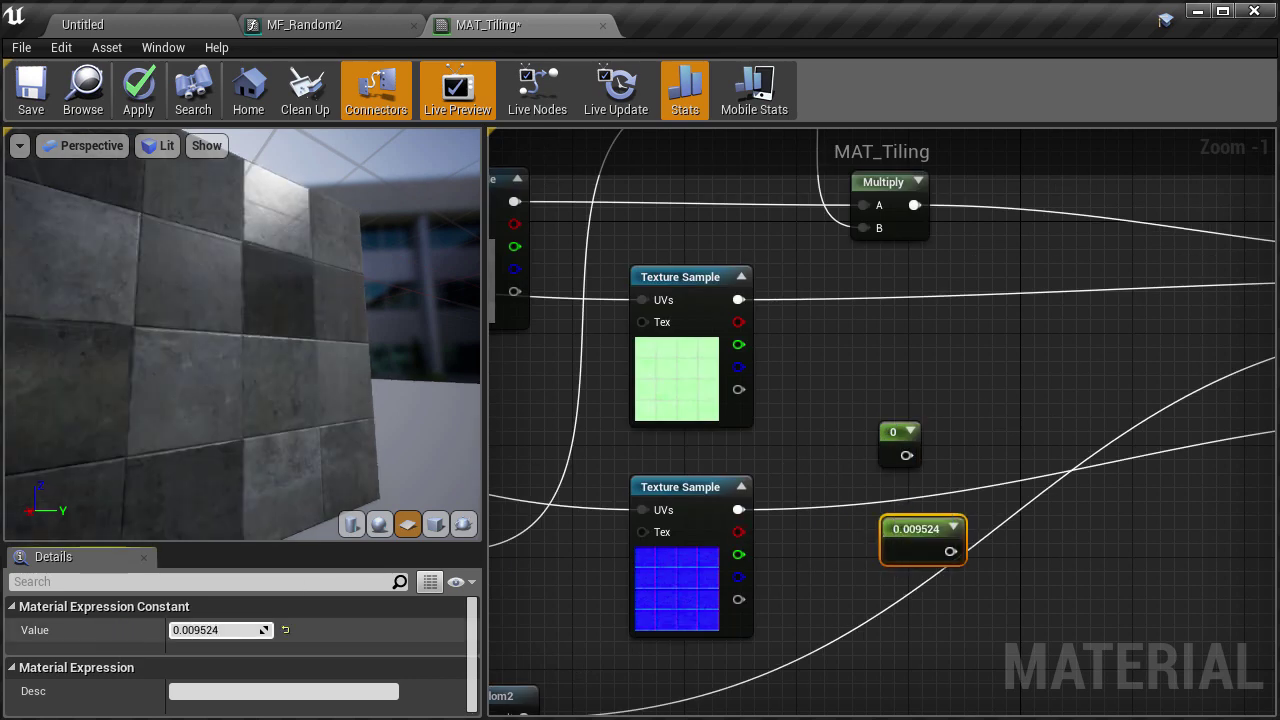
key("Return")
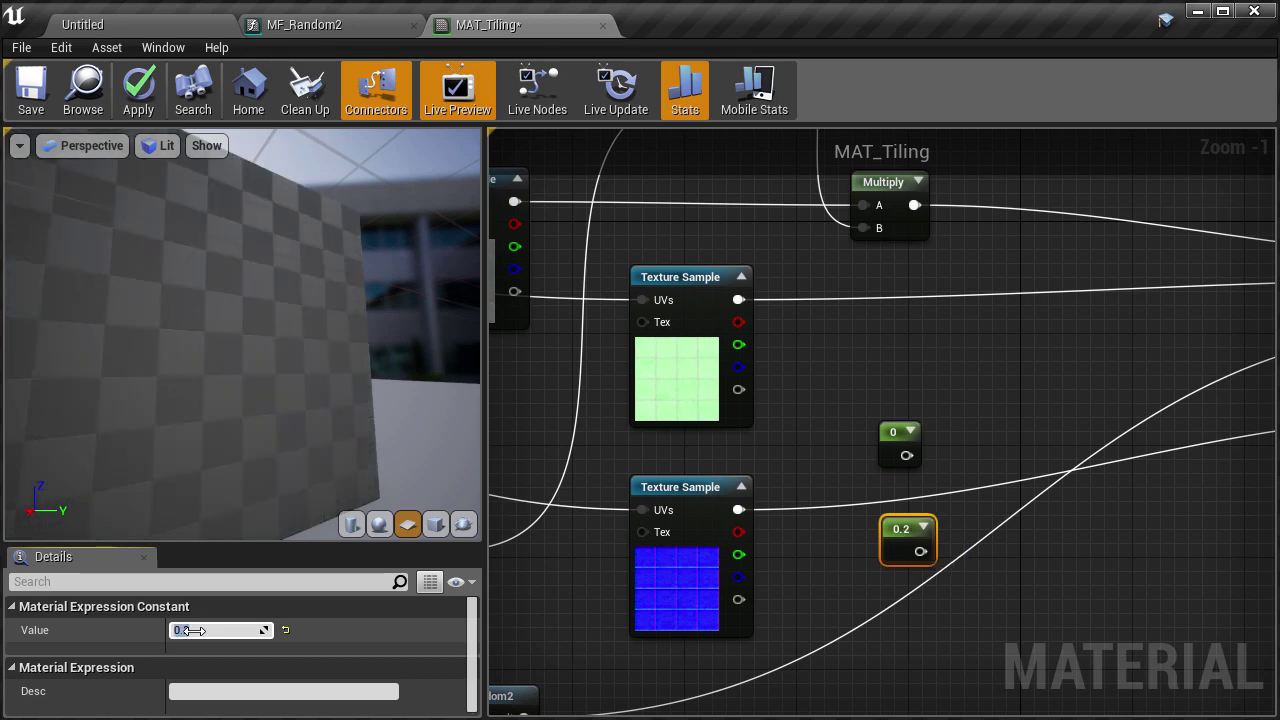
- Duplicate the 0.2 constant below itself and set the copy's value to 0.8
right_click_drag(1030, 547, 1059, 447)
key("ctrl+w")
left_click_drag(922, 430, 929, 490)
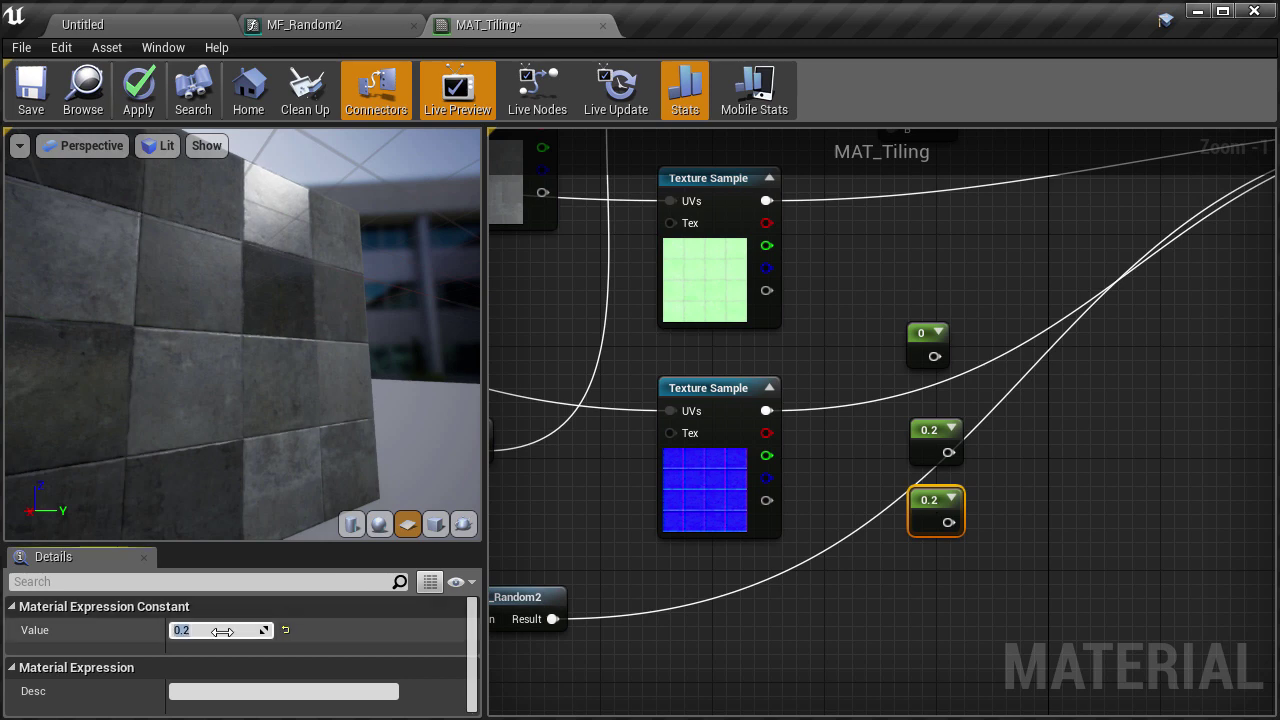
key("Return")
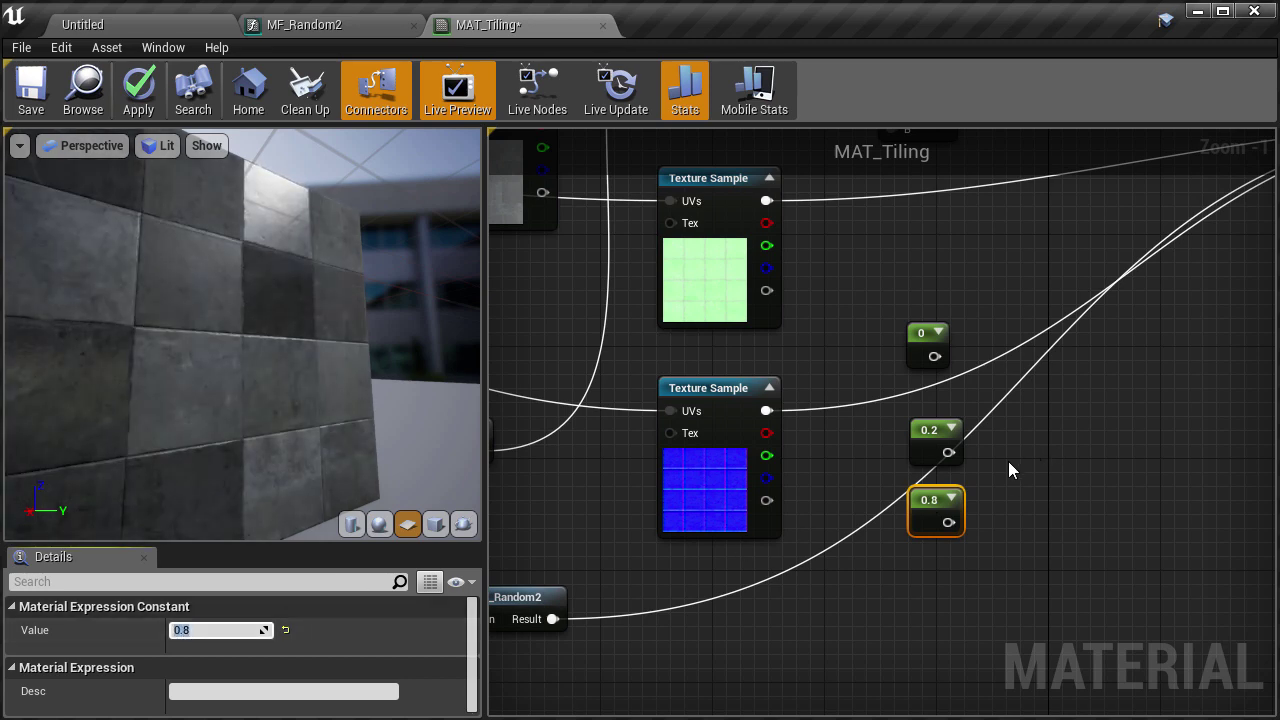
- Add a Lerp node with the 0.2 constant connected to A and the 0.8 constant connected to B
left_click(1008, 461)
left_click(1005, 470)
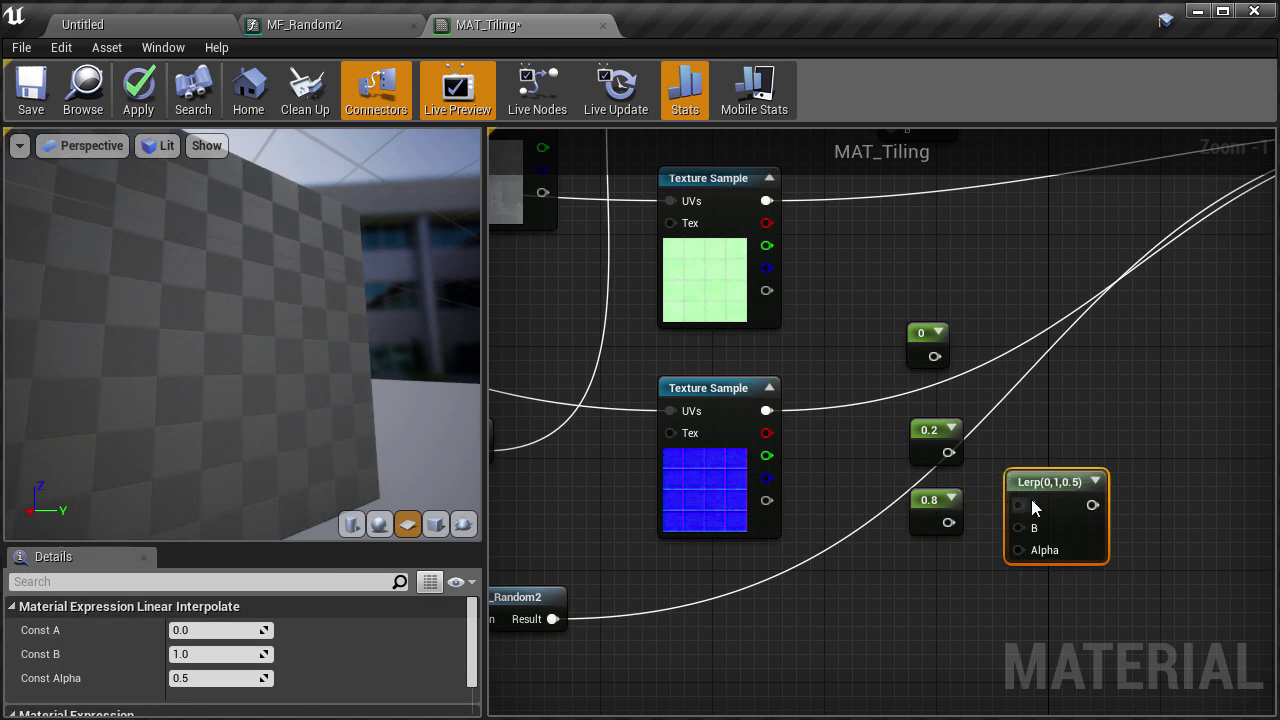
left_click_drag(948, 452, 1035, 467)
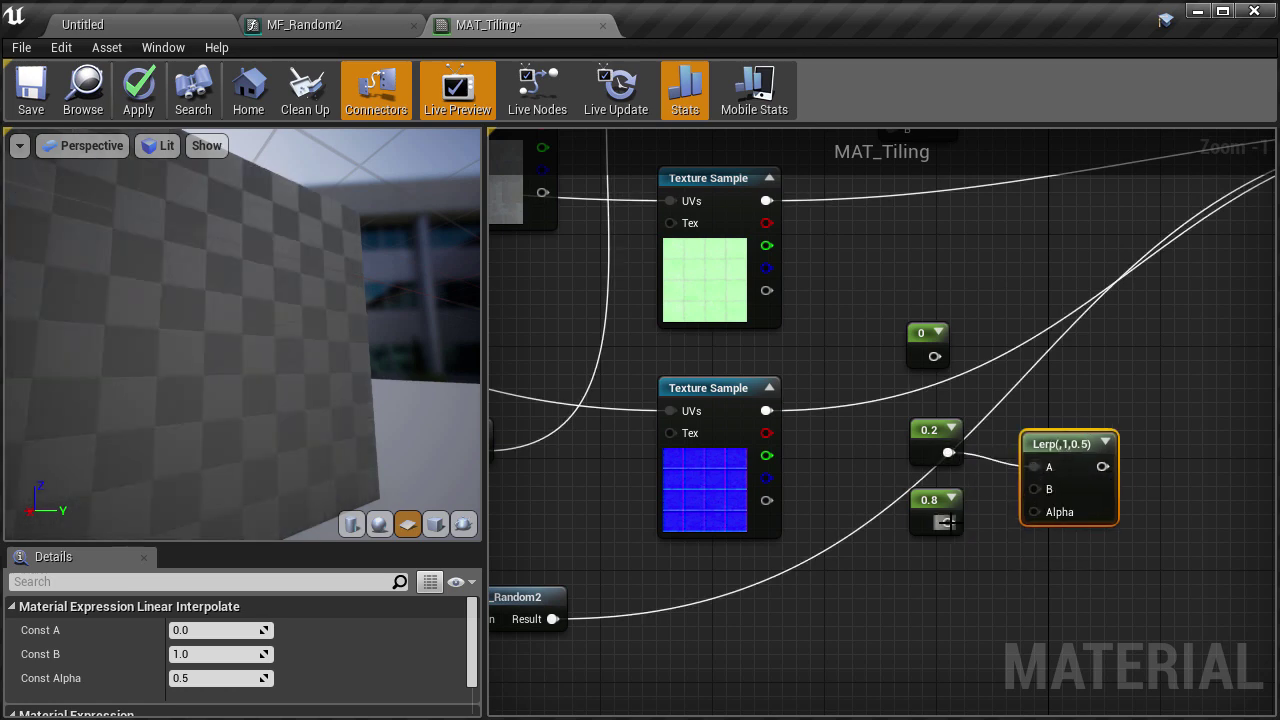
left_click_drag(948, 522, 1035, 489)
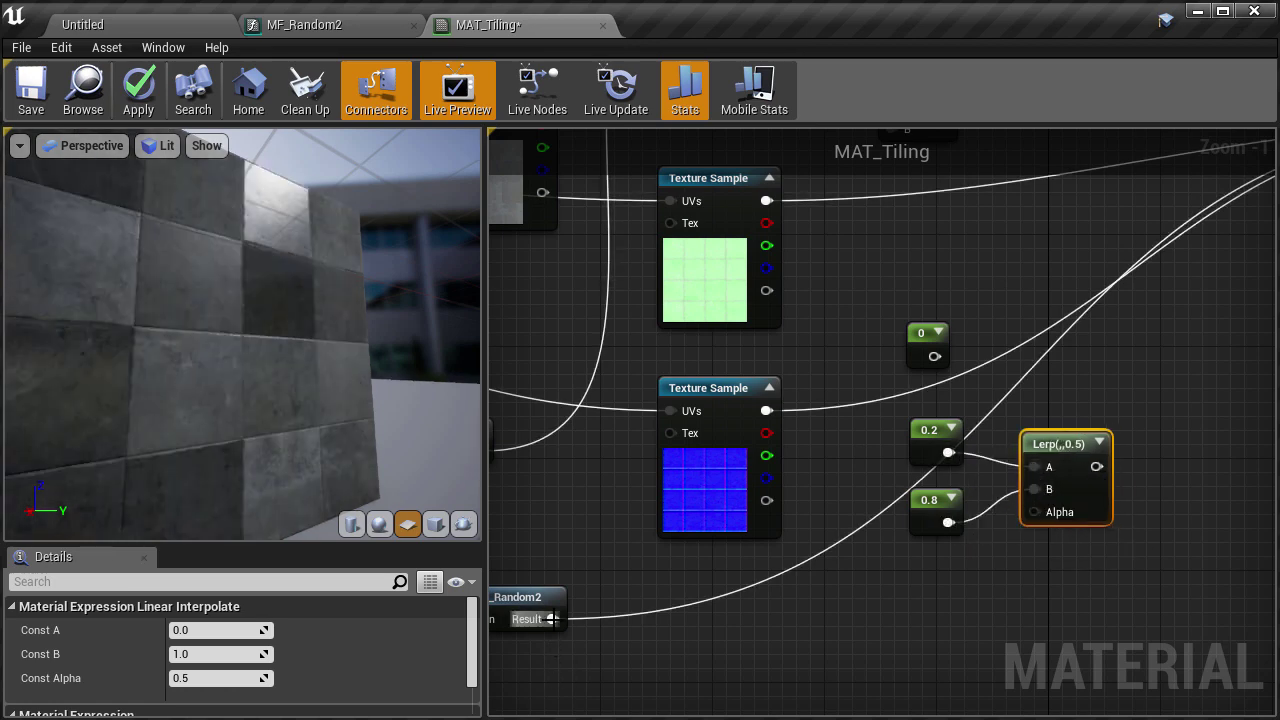
- Connect the second MF_Random2's result to the new Lerp's Alpha and the Lerp output to Roughness
left_click_drag(552, 619, 1032, 512)
right_click_drag(1149, 390, 746, 552)
left_click_drag(689, 628, 1113, 387)
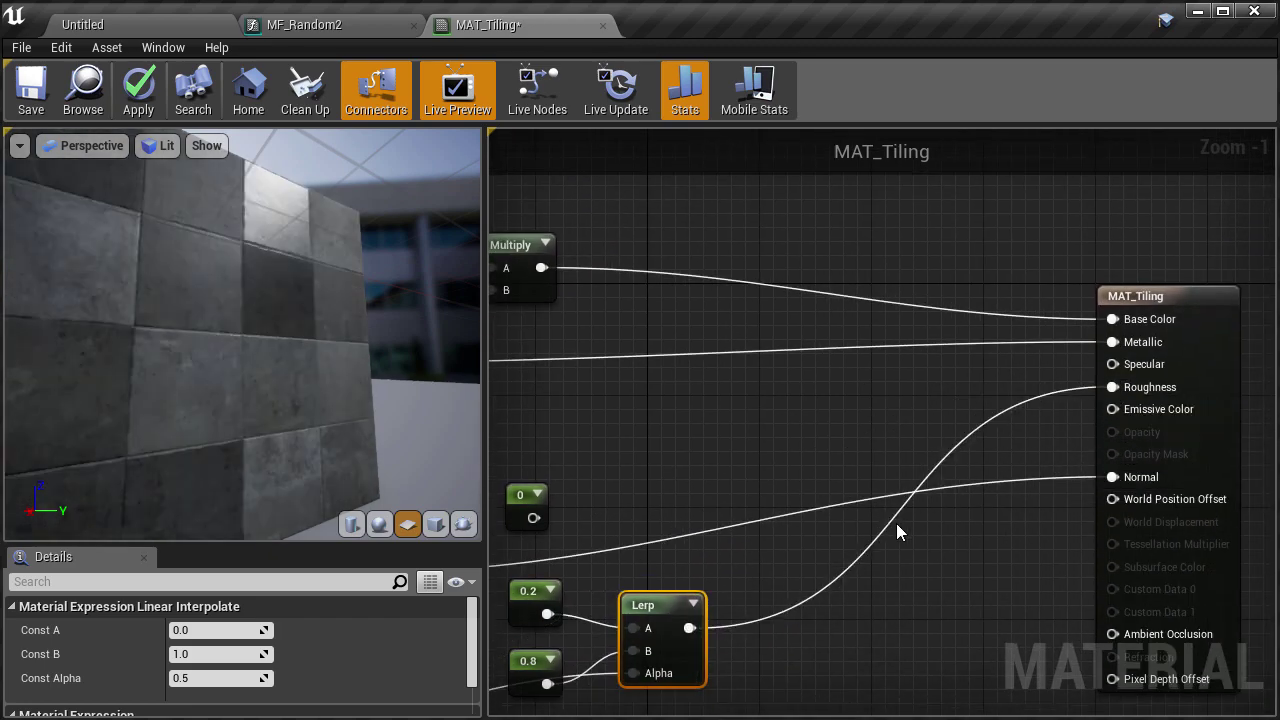
mouse_move(280, 330)
left_mouse_down()
mouse_move(180, 330)
mouse_move(200, 420)
mouse_move(250, 360)
mouse_move(300, 330)
mouse_move(240, 330)
mouse_move(300, 335)
left_mouse_up()
mouse_move(300, 335)
left_mouse_down()
mouse_move(350, 280)
mouse_move(400, 350)
mouse_move(360, 440)
mouse_move(390, 410)
left_mouse_up()
mouse_move(345, 360)
left_mouse_down()
mouse_move(355, 330)
mouse_move(335, 290)
mouse_move(375, 305)
mouse_move(340, 225)
left_mouse_up()
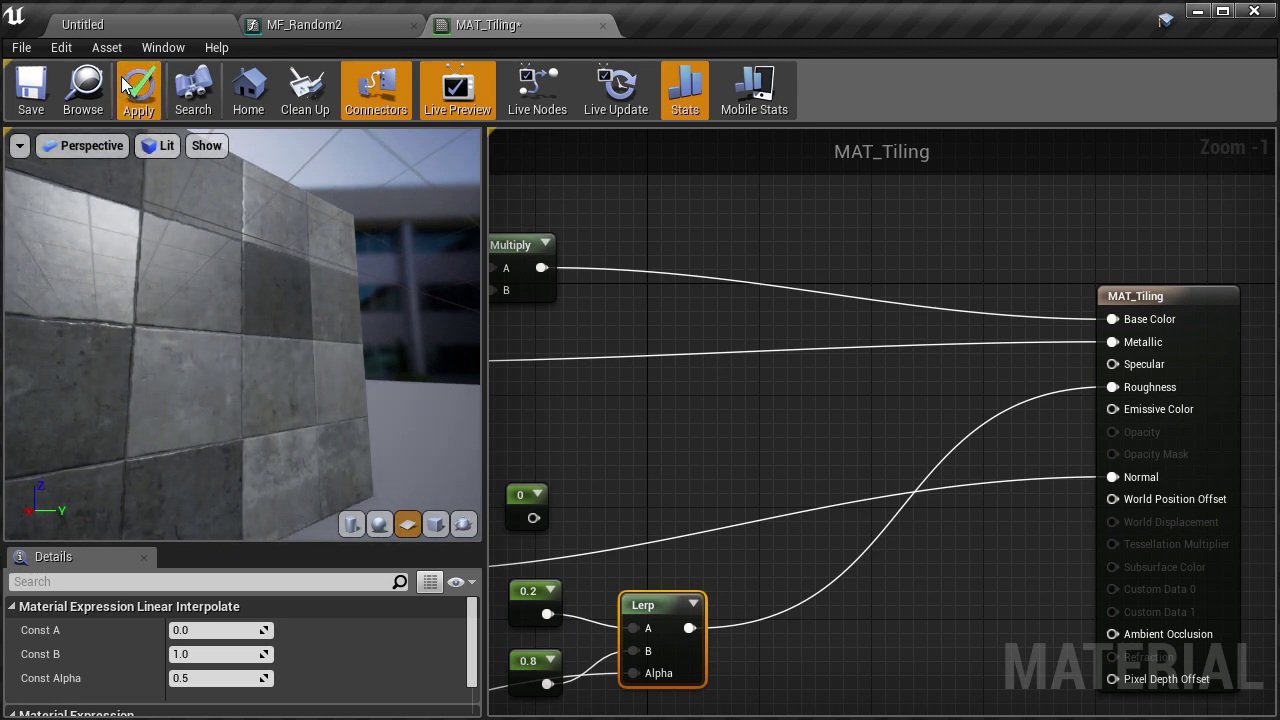
- Save the MAT_Tiling changes and assign the material to the floor slab in the Untitled level
left_click(29, 100)
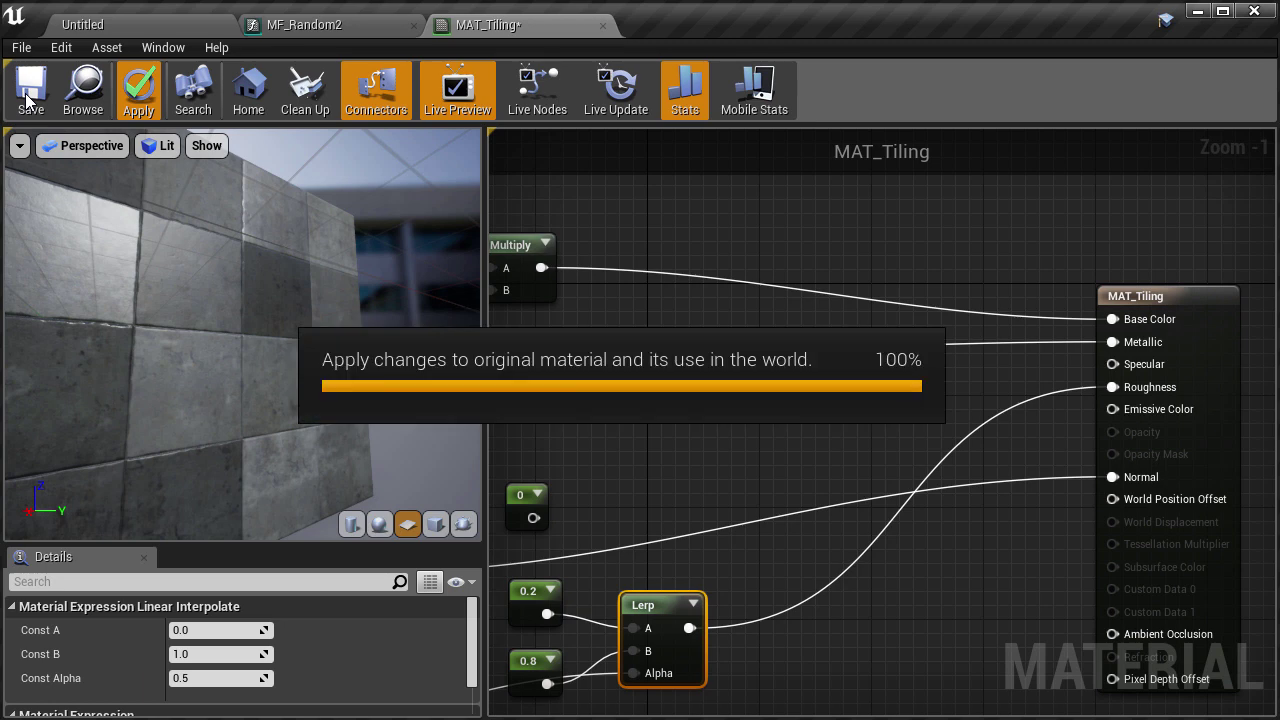
left_click(131, 25)
left_click_drag(193, 620, 577, 326)
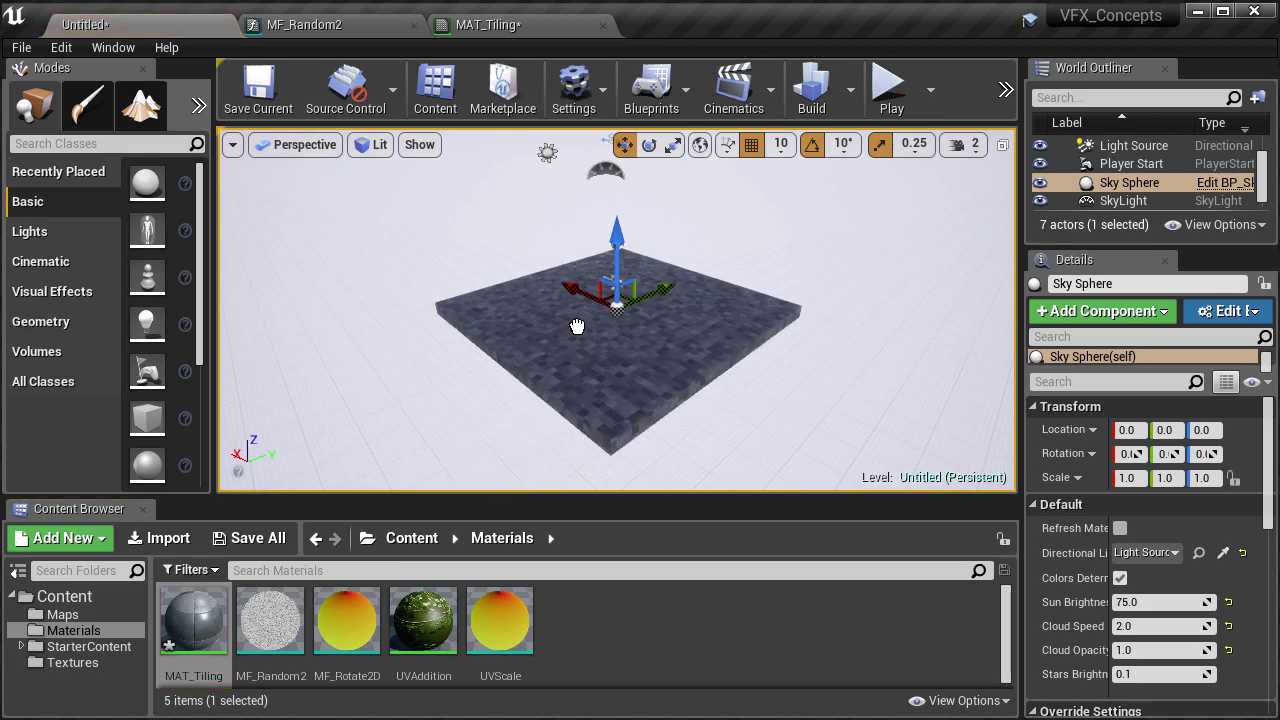
- Examine the tiled floor's brightness and roughness variation up close in the full-screen level viewport
key("F11")
key("g")
key("w")
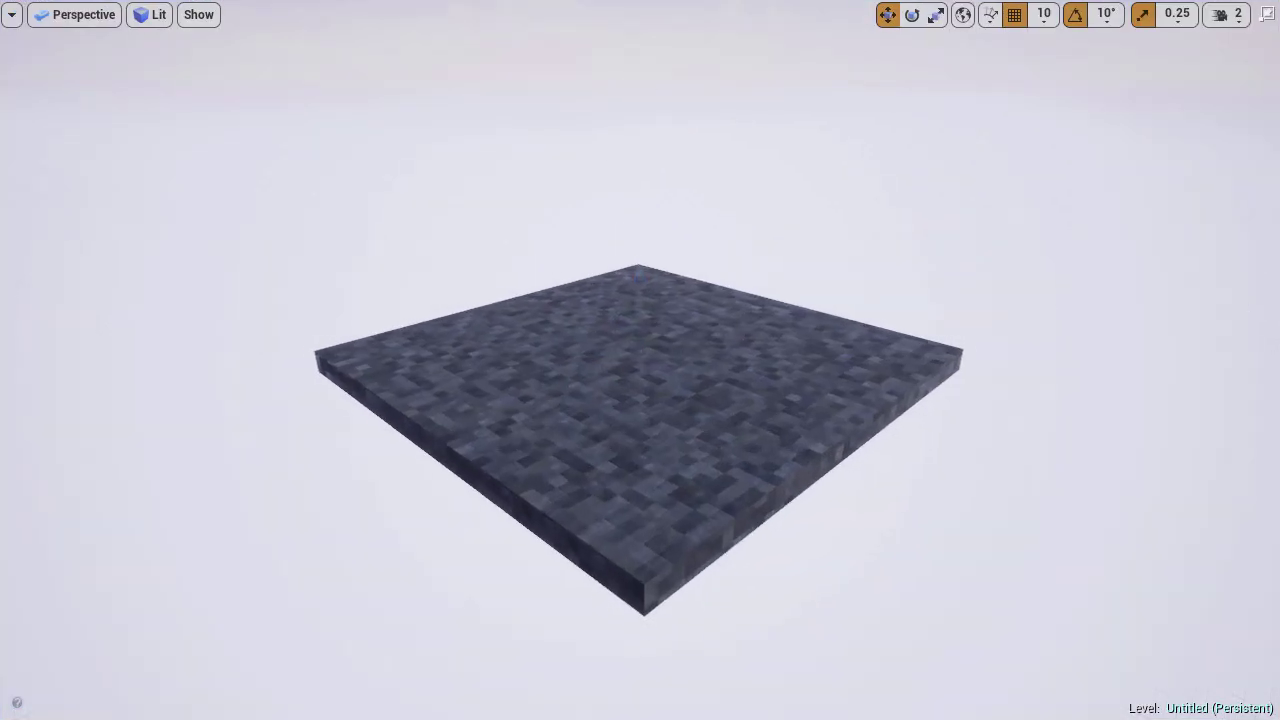
key("Up")
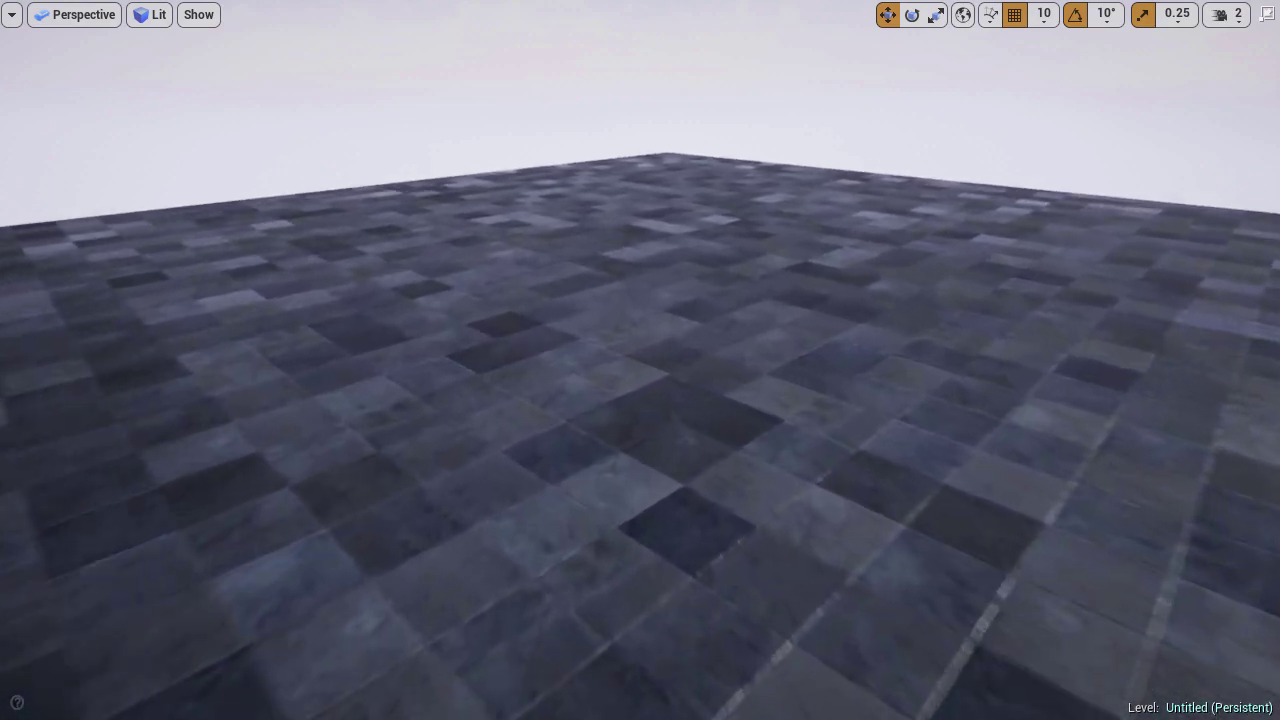
right_click_drag(610, 360, 915, 360)
key("a")
key("w")
key("q")
key("a")
key("e")
key("Up")
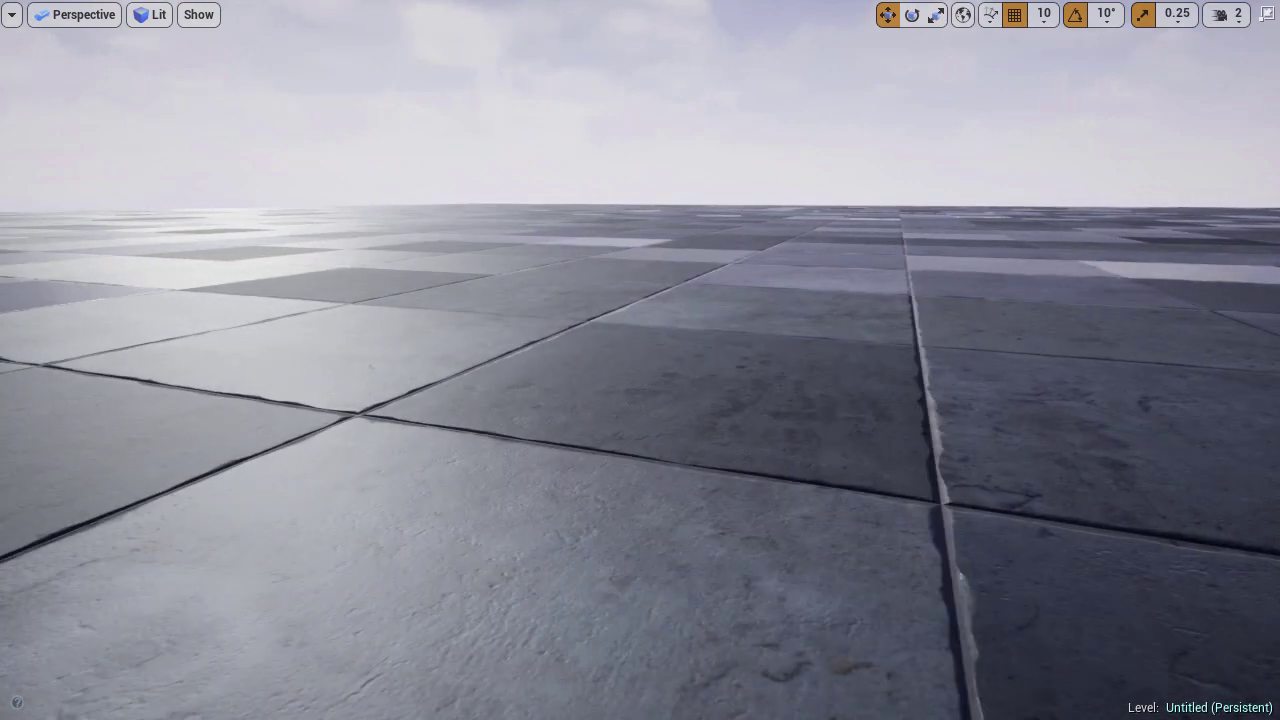
key("F11")
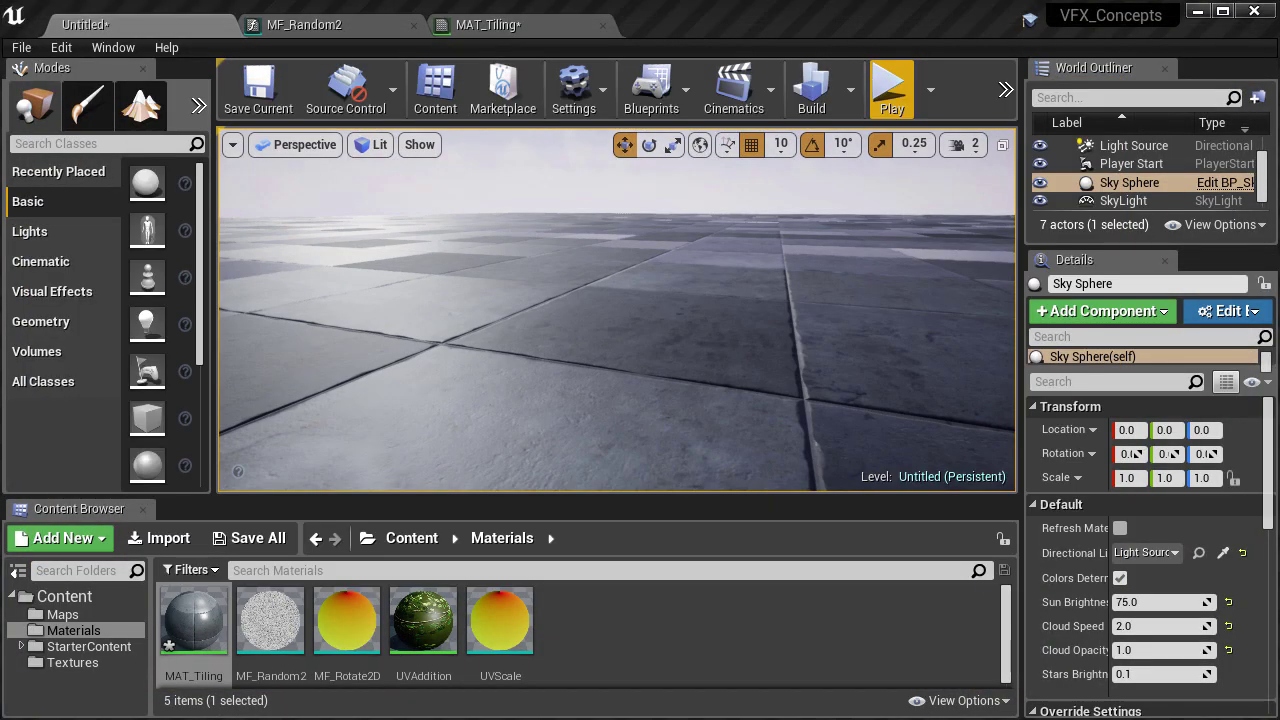
- Delete the MAT_Tiling material asset from the Materials folder
right_click(207, 628)
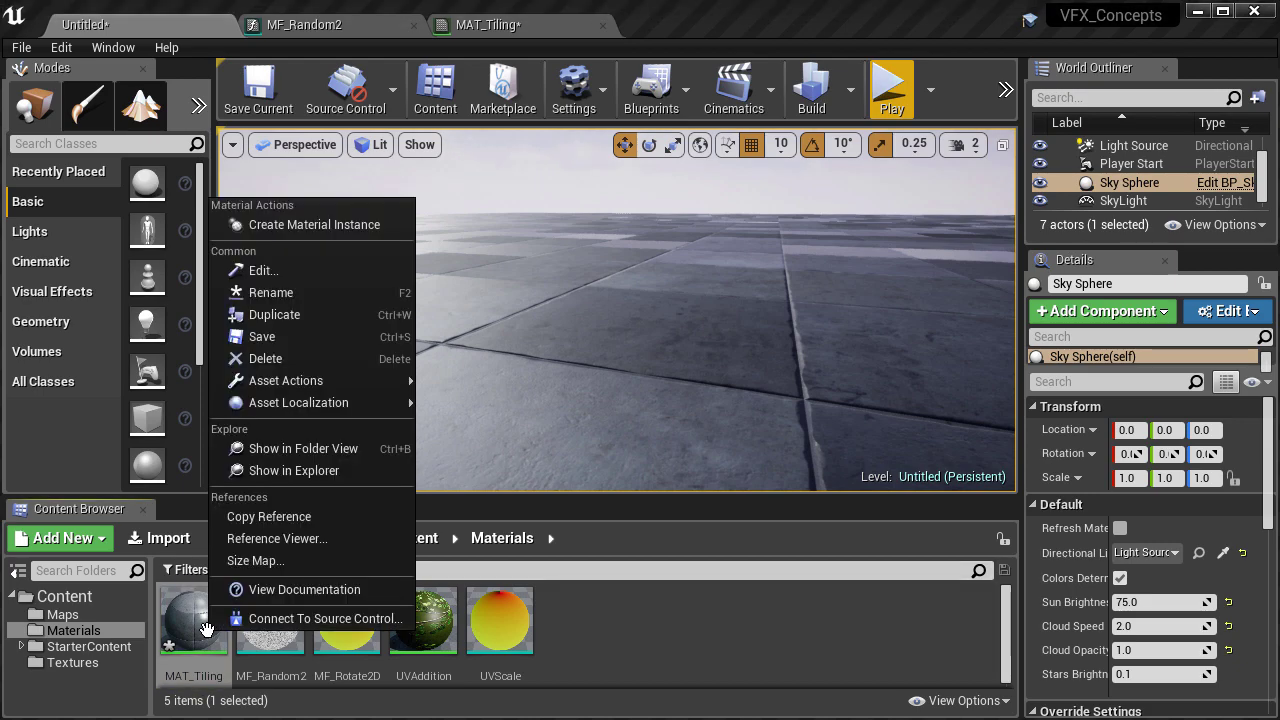
left_click(266, 360)
left_click(479, 704)
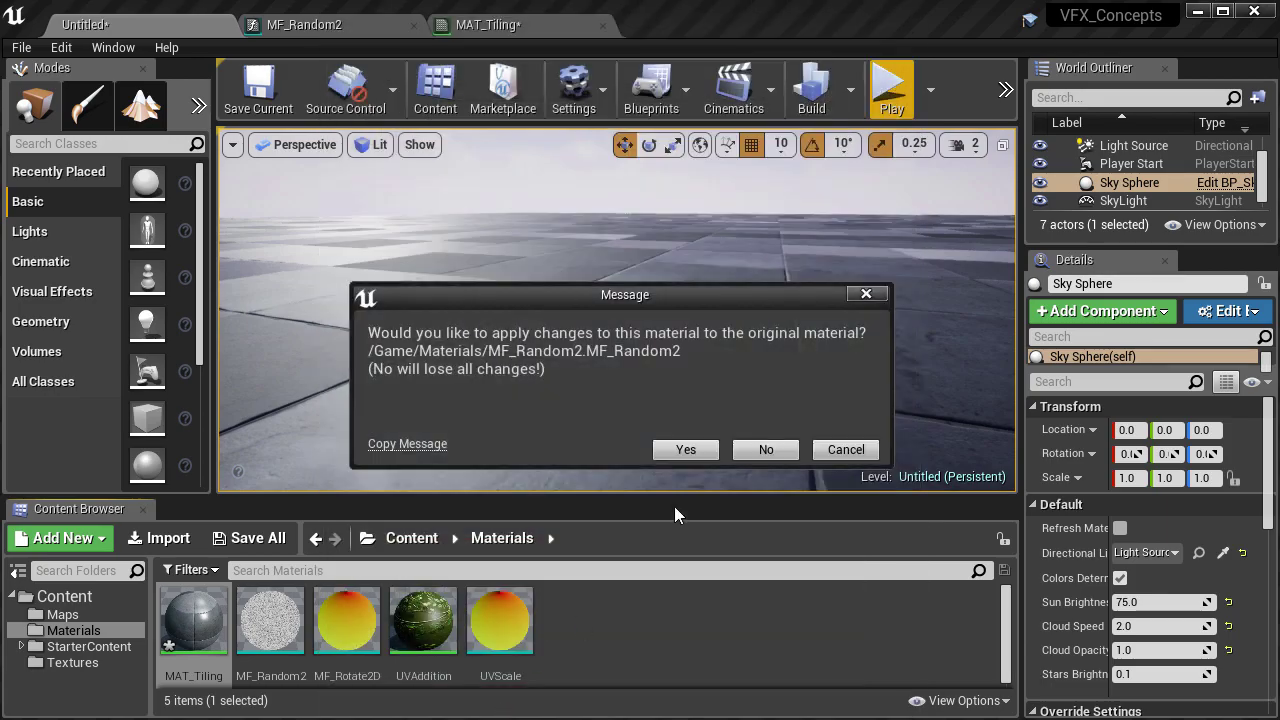